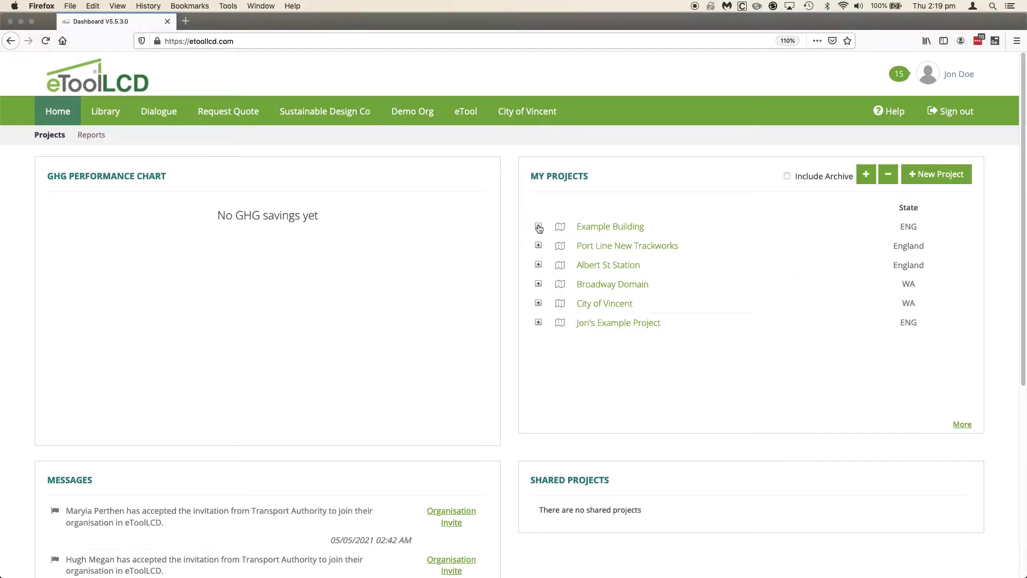
# Open the Business As Usual design of the Studio Unit in Example Building and show its scenarios.
pyautogui.click(555, 267)
pyautogui.click(601, 293)
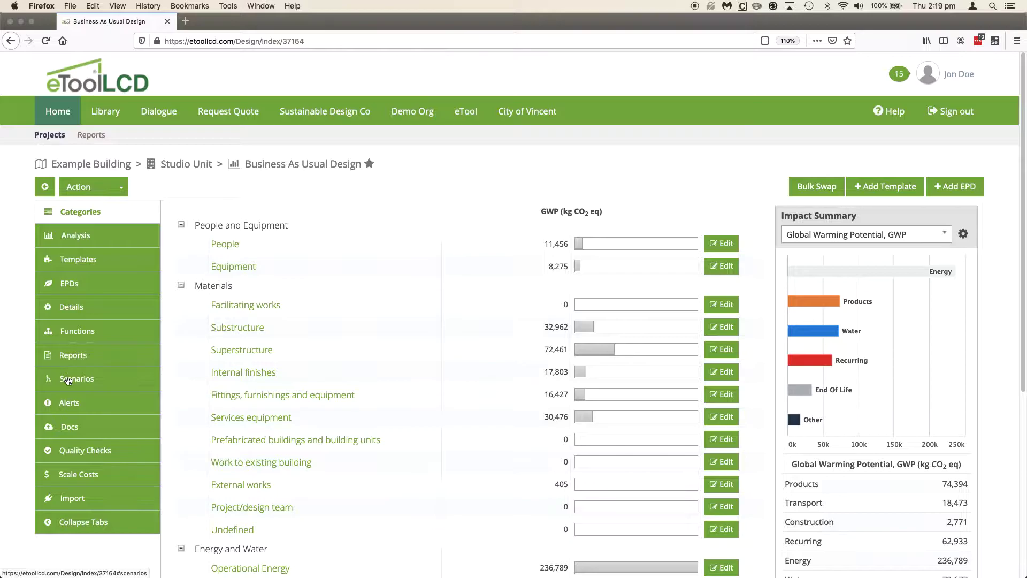
pyautogui.click(67, 381)
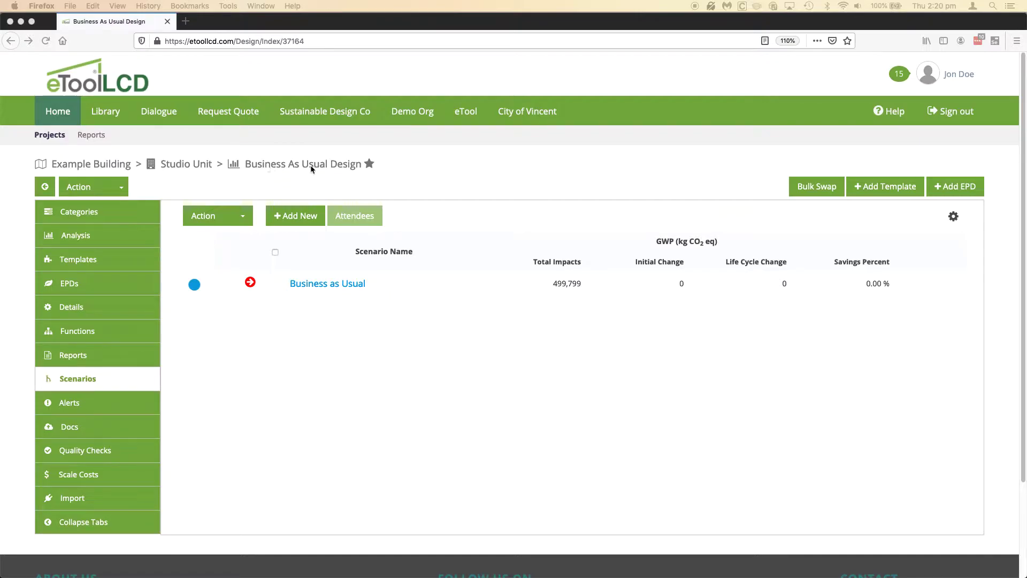
# Add a scenario from the recommendation template "HWS: Solar Thermal + Gas/Heatpump Boost".
pyautogui.click(292, 219)
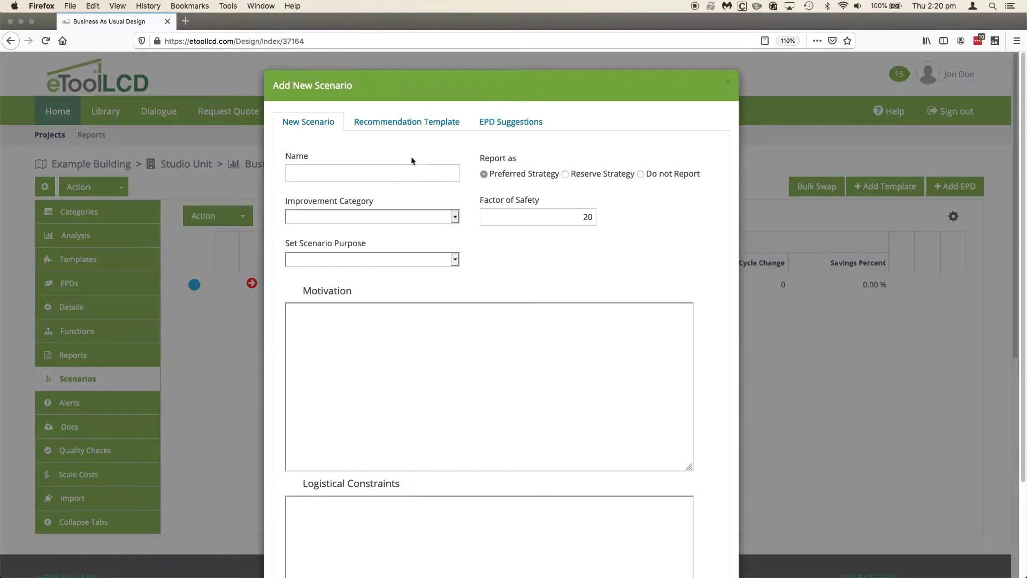
pyautogui.click(396, 122)
pyautogui.click(446, 176)
pyautogui.write('HWS')
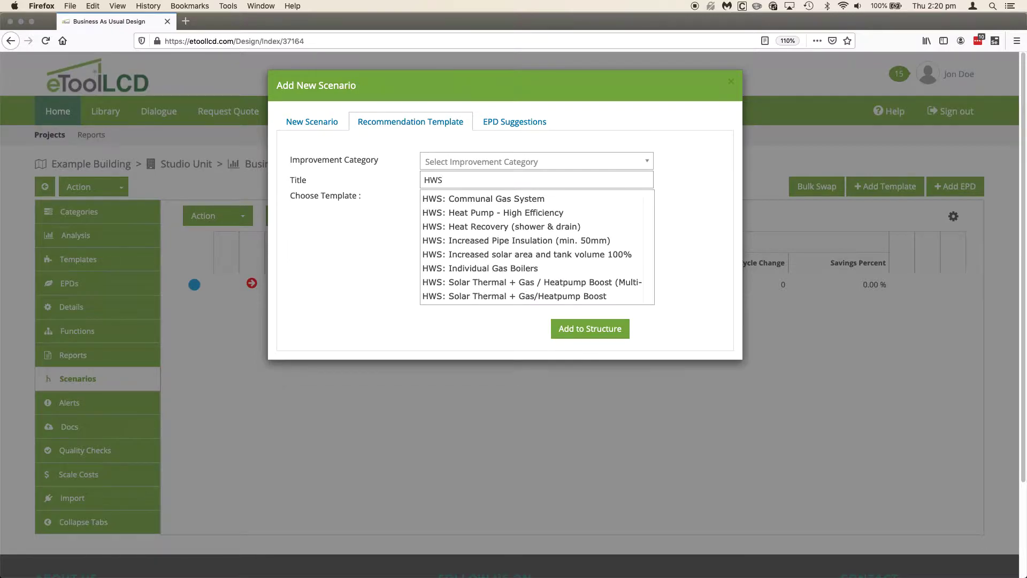
pyautogui.scroll(-1, 485, 200)
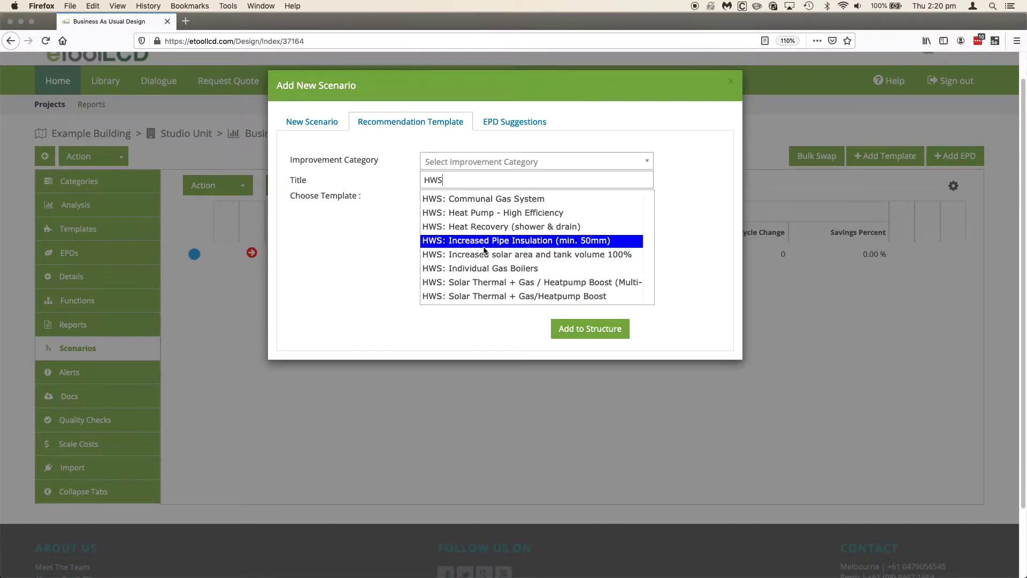
pyautogui.scroll(-1, 493, 297)
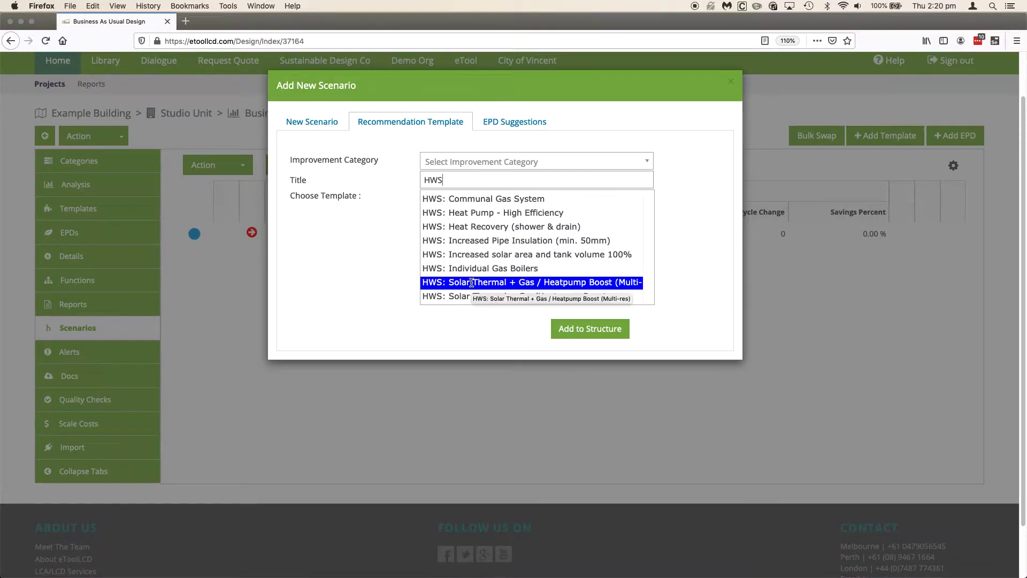
pyautogui.click(473, 295)
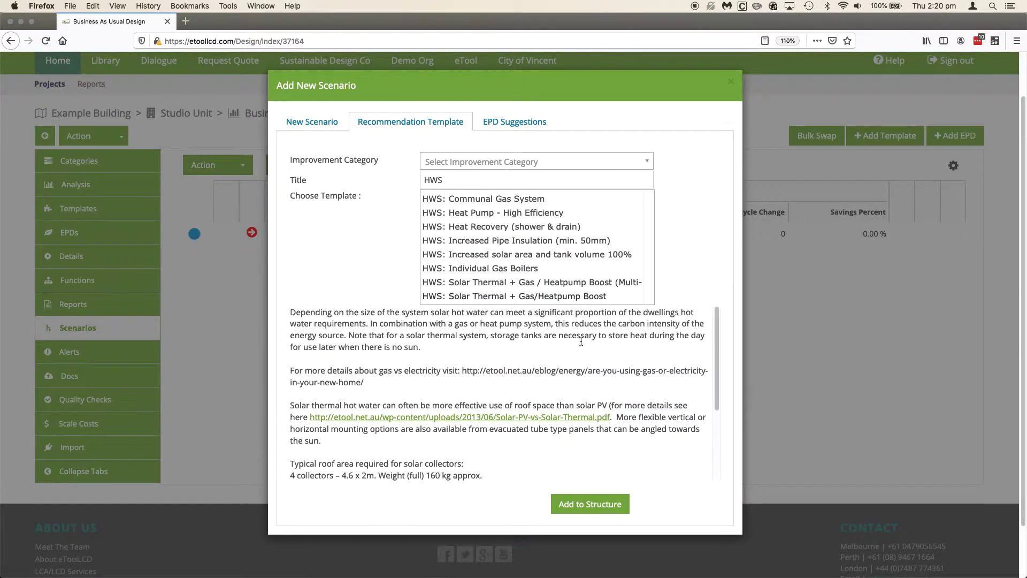
pyautogui.click(590, 506)
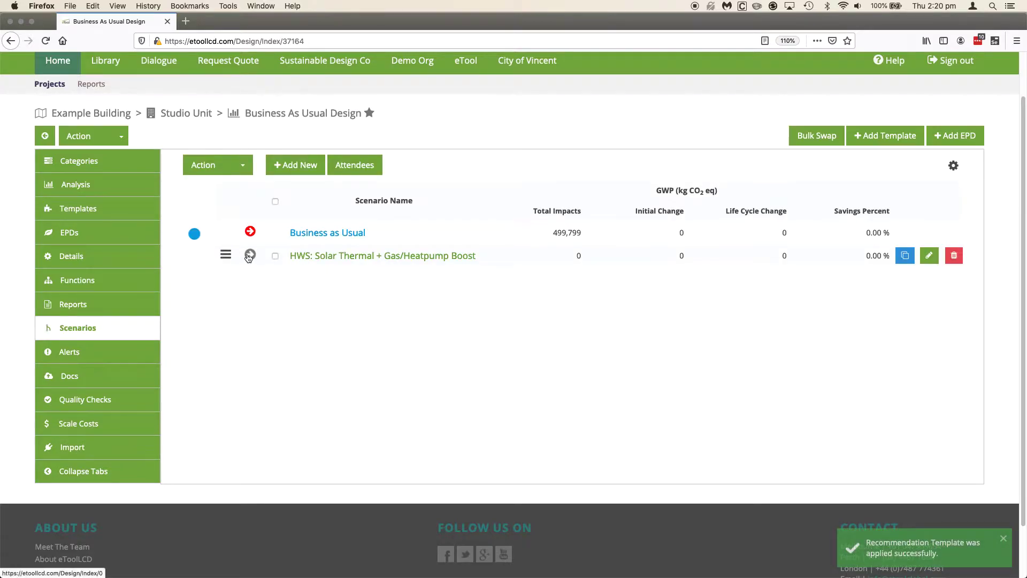
# Add a scenario from the recommendation template "HWS: Heat Pump - High Efficiency".
pyautogui.click(314, 166)
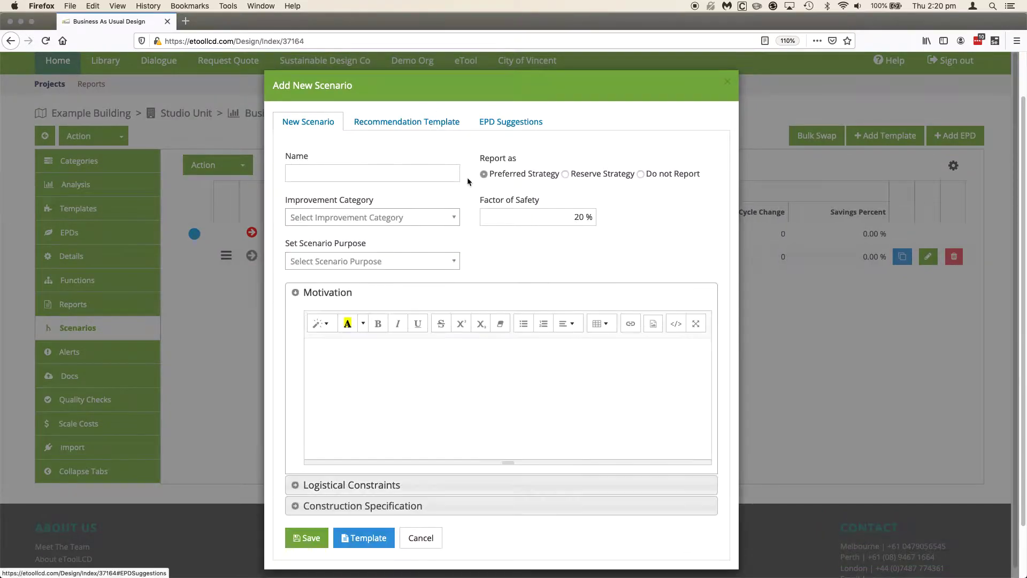
pyautogui.click(402, 123)
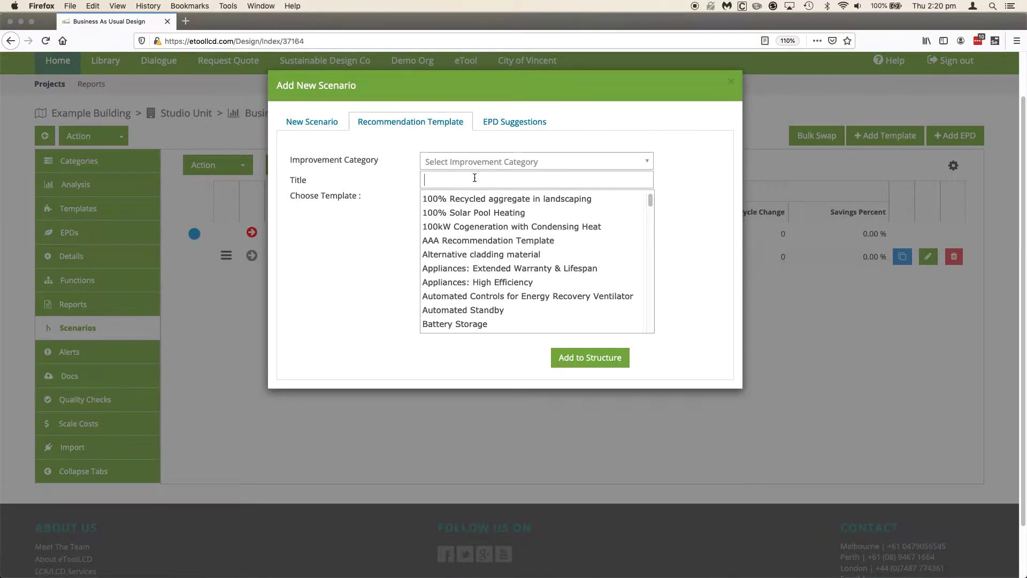
pyautogui.write('H')
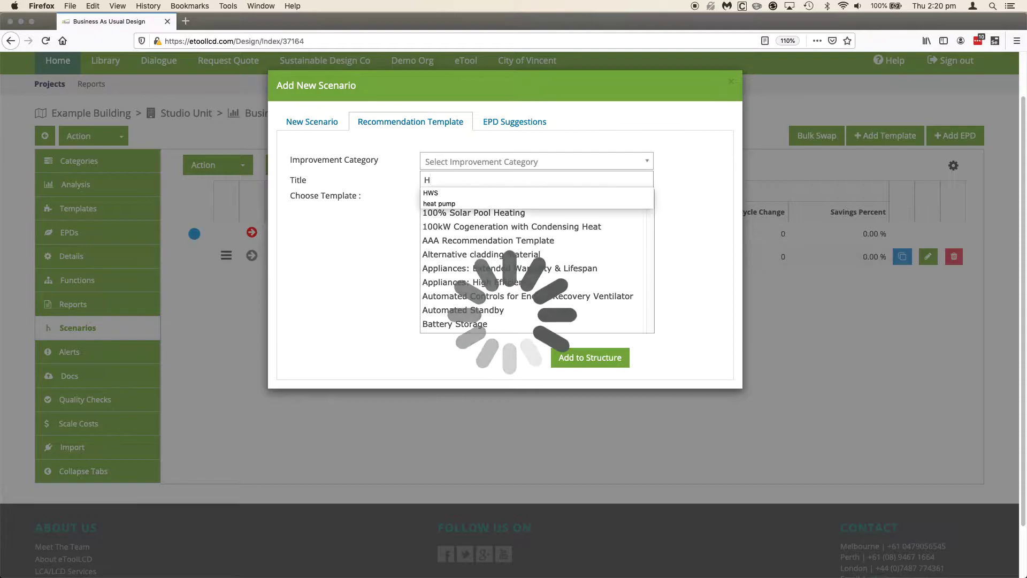
pyautogui.write('eat Pump')
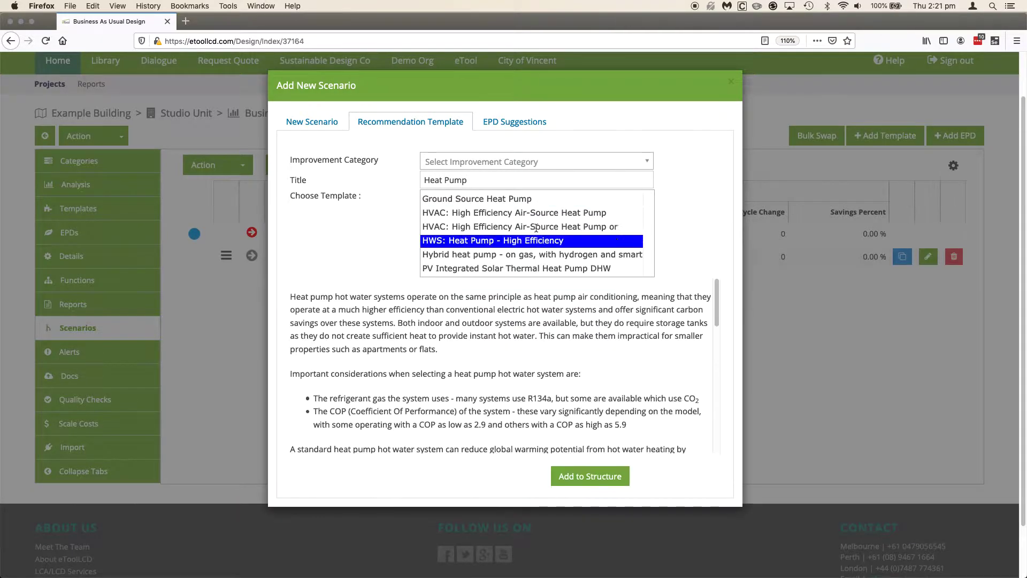
pyautogui.click(596, 477)
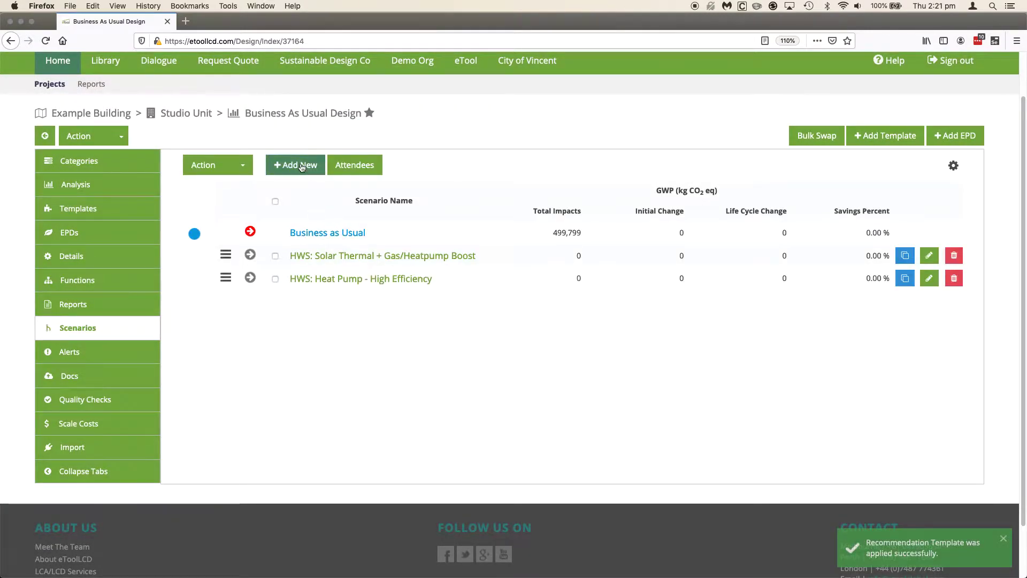
# Duplicate the "HWS: Heat Pump - High Efficiency" scenario, keeping one copy and deleting the surplus second copy.
pyautogui.click(905, 278)
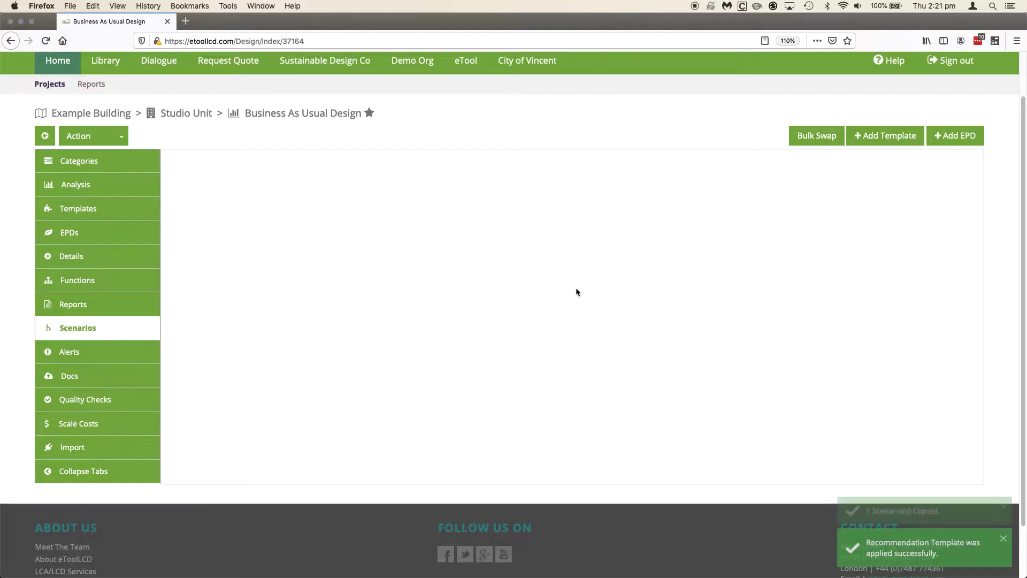
pyautogui.click(905, 301)
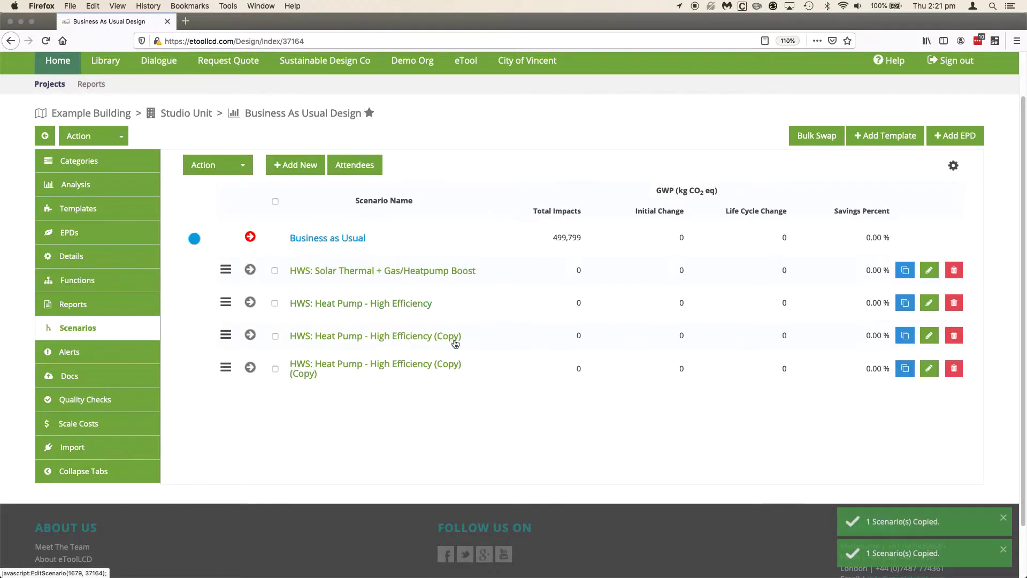
pyautogui.click(931, 334)
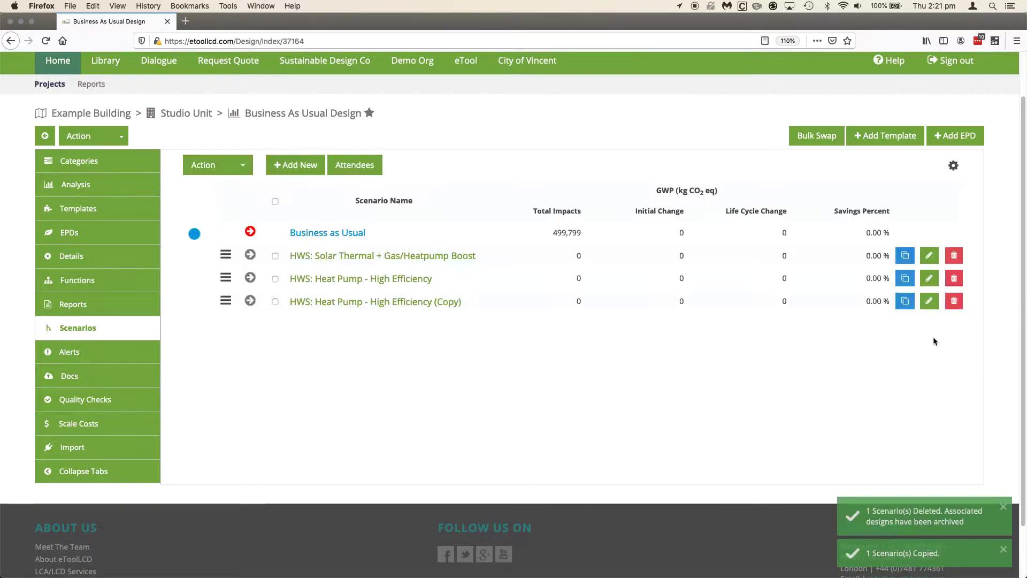
# Rename the copied heat pump scenario to "HWS: Heat Pump - High Efficiency with CO2 Refrigerant" and save it.
pyautogui.click(928, 301)
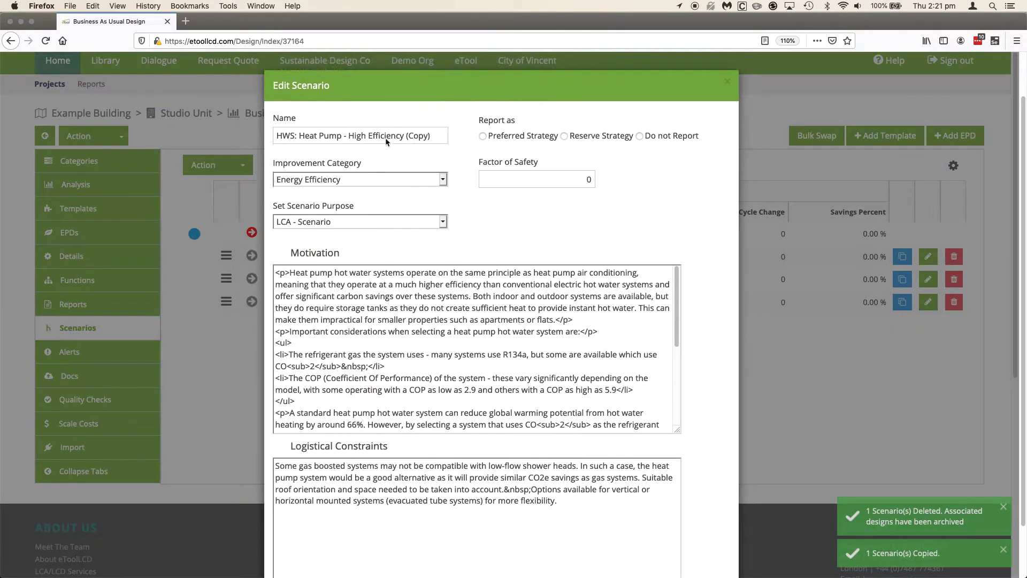
pyautogui.moveTo(410, 136); pyautogui.dragTo(434, 136)
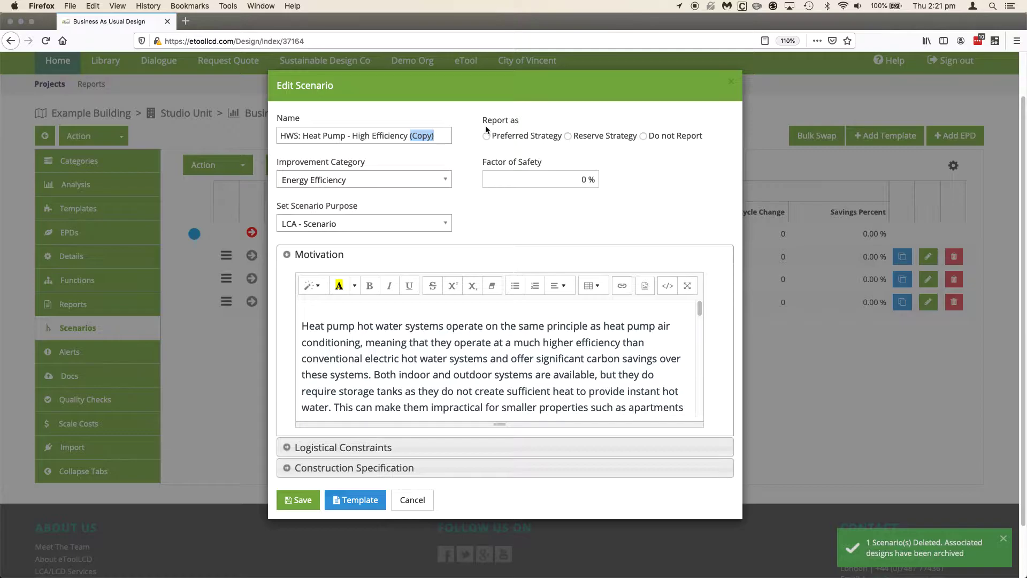
pyautogui.write('with CO2 Refrigerant')
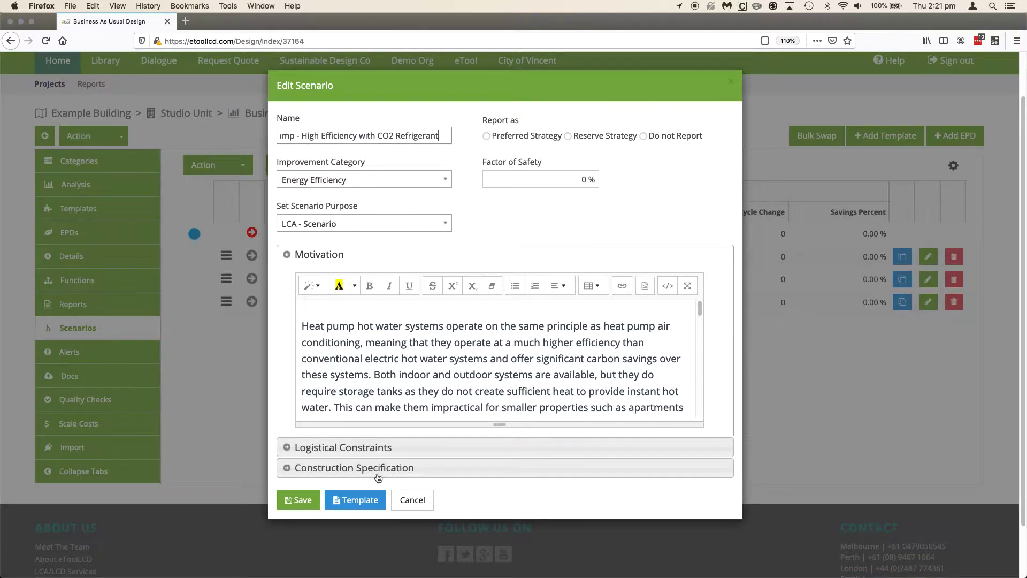
pyautogui.click(298, 500)
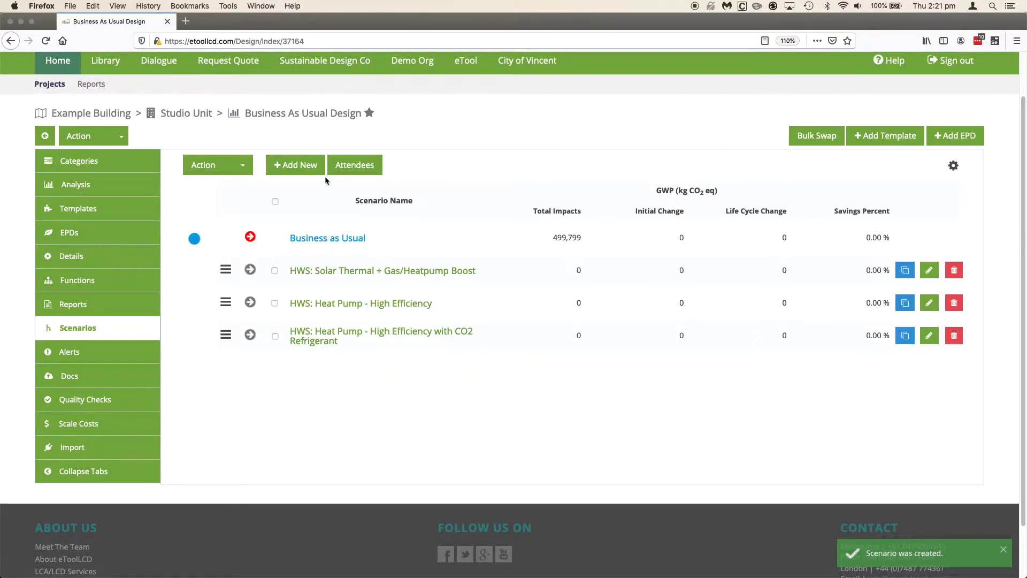
# Add a scenario from the recommendation template "Low Flow Shower Heads (5.5L/min)".
pyautogui.click(289, 166)
pyautogui.click(422, 122)
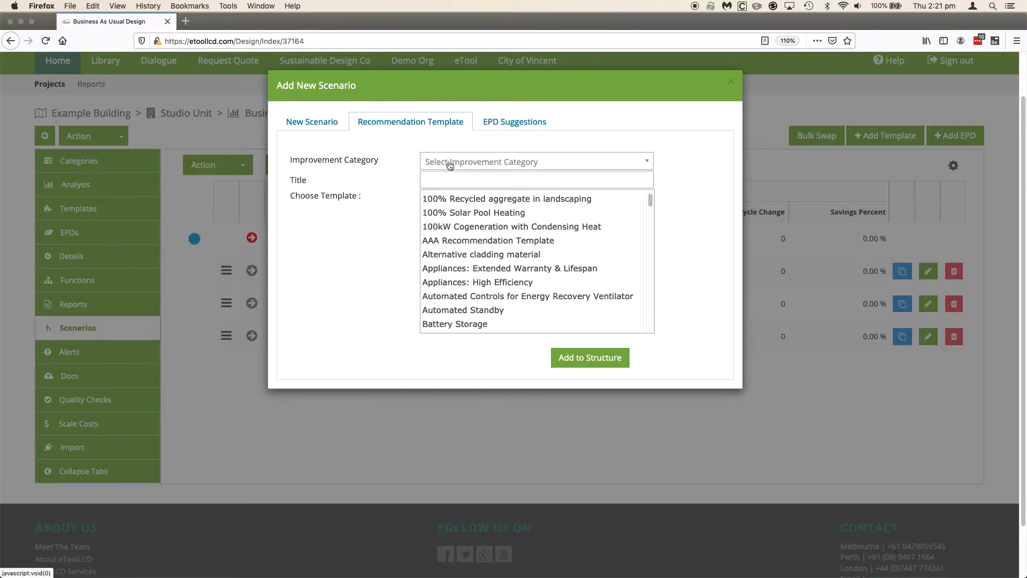
pyautogui.write('Low Flo')
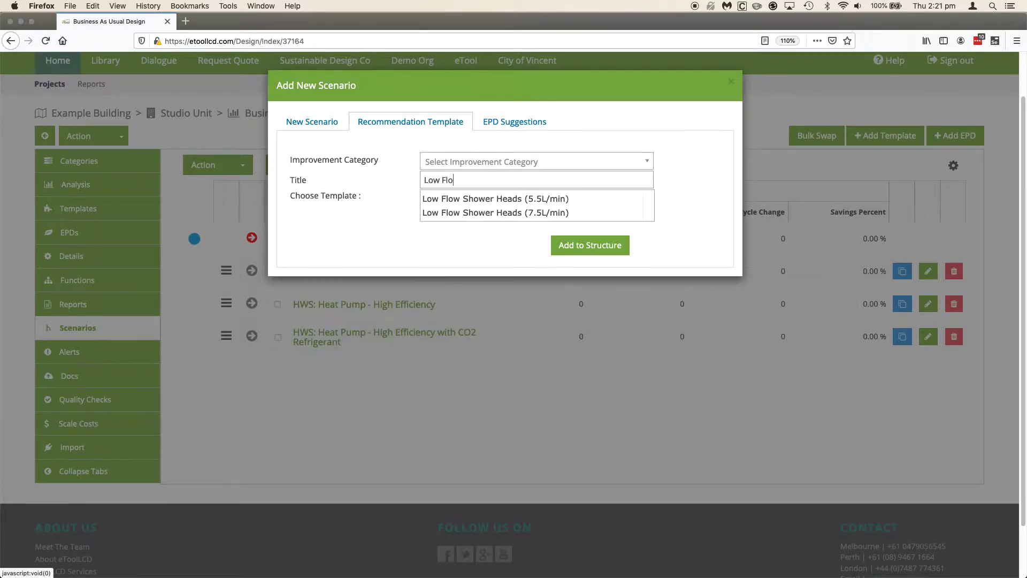
pyautogui.click(481, 198)
pyautogui.click(554, 199)
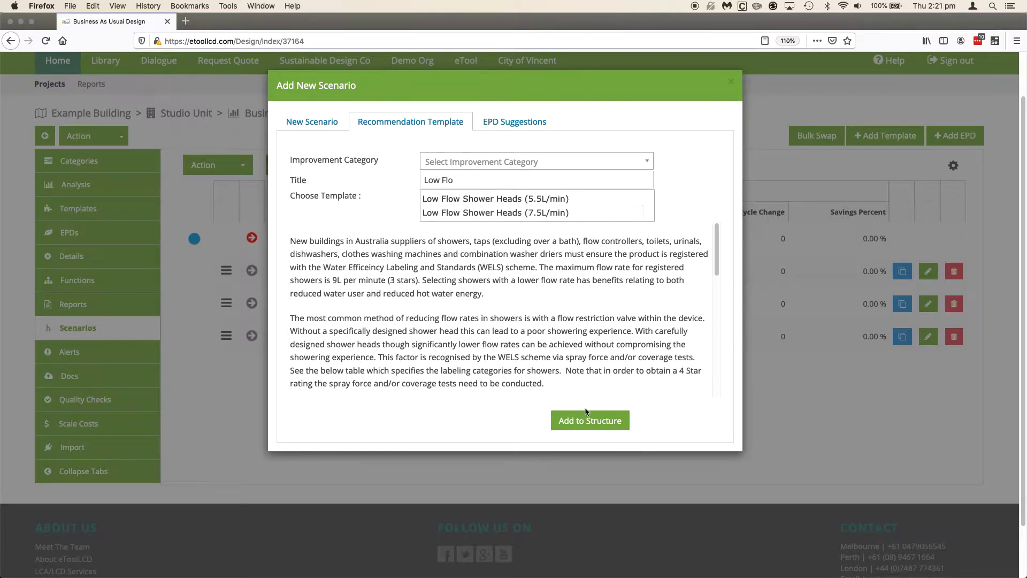
pyautogui.click(585, 421)
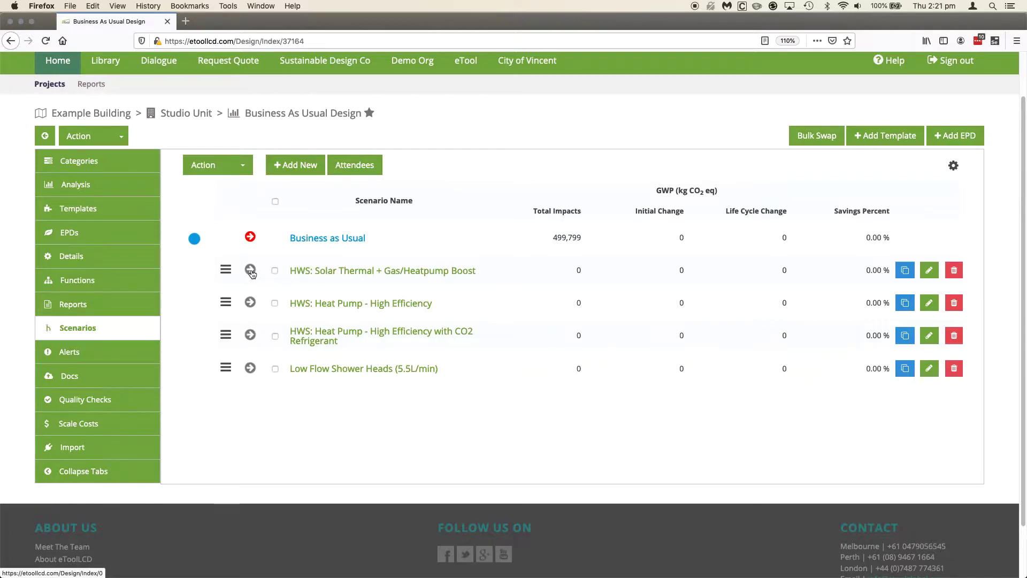
# Activate the solar thermal scenario with Business as Usual as start point and add one "HWS - Solar Thermal + Heat Pump (240L)" template to it.
pyautogui.click(250, 271)
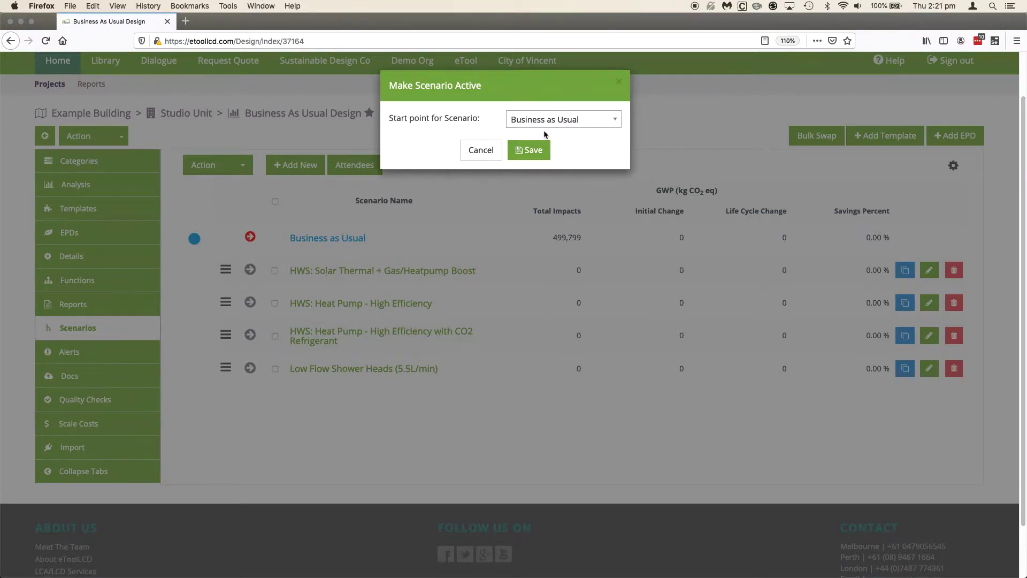
pyautogui.click(529, 150)
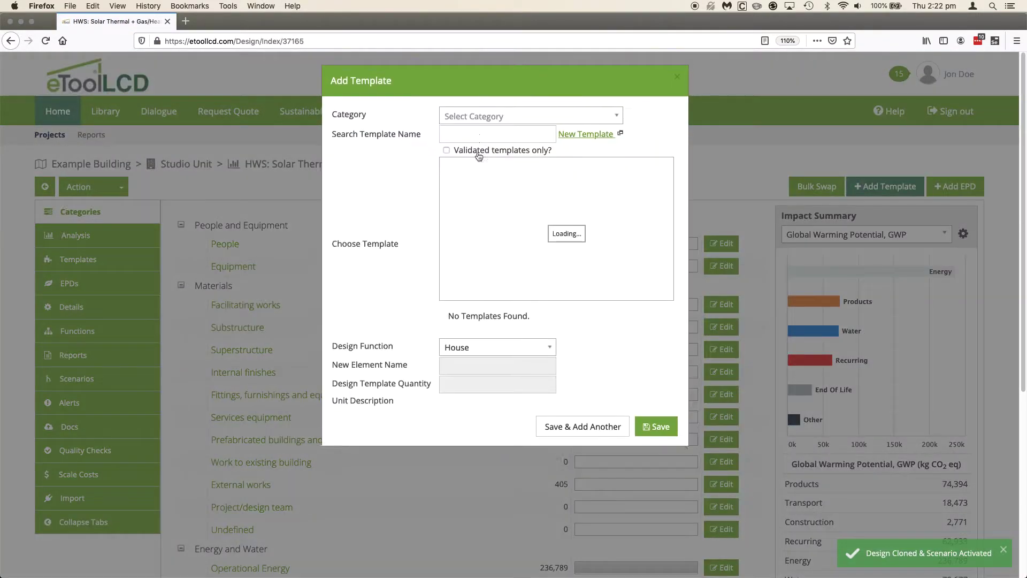
pyautogui.click(491, 137)
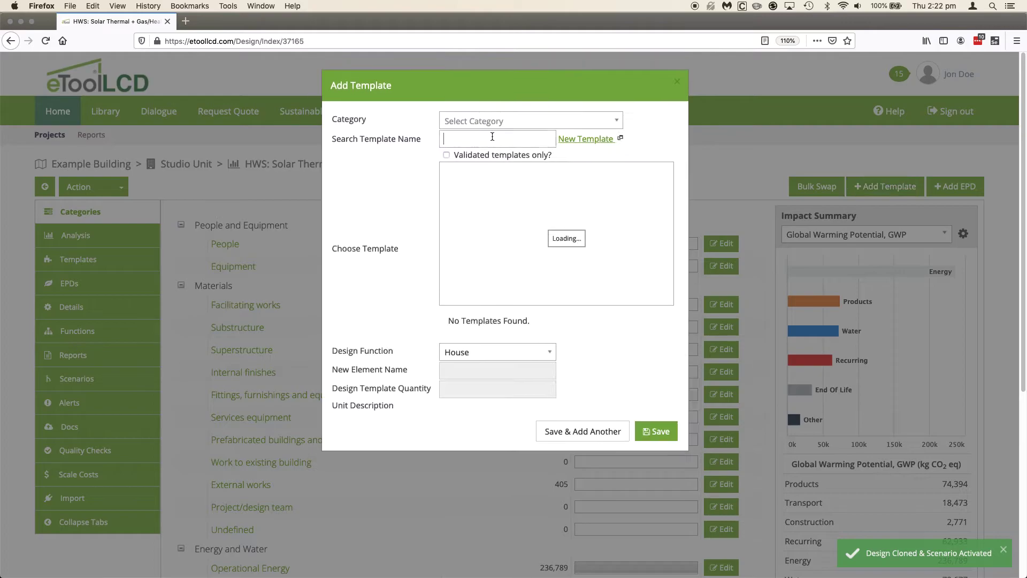
pyautogui.write('HWS')
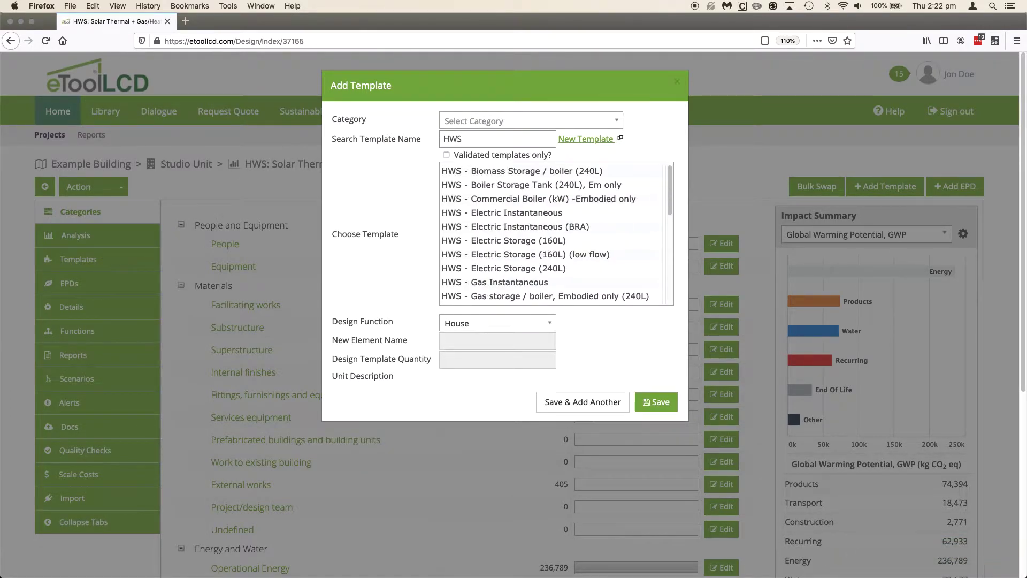
pyautogui.write(' - sol')
pyautogui.moveTo(537, 170); pyautogui.dragTo(535, 240)
pyautogui.click(531, 447)
pyautogui.write('1')
pyautogui.click(658, 493)
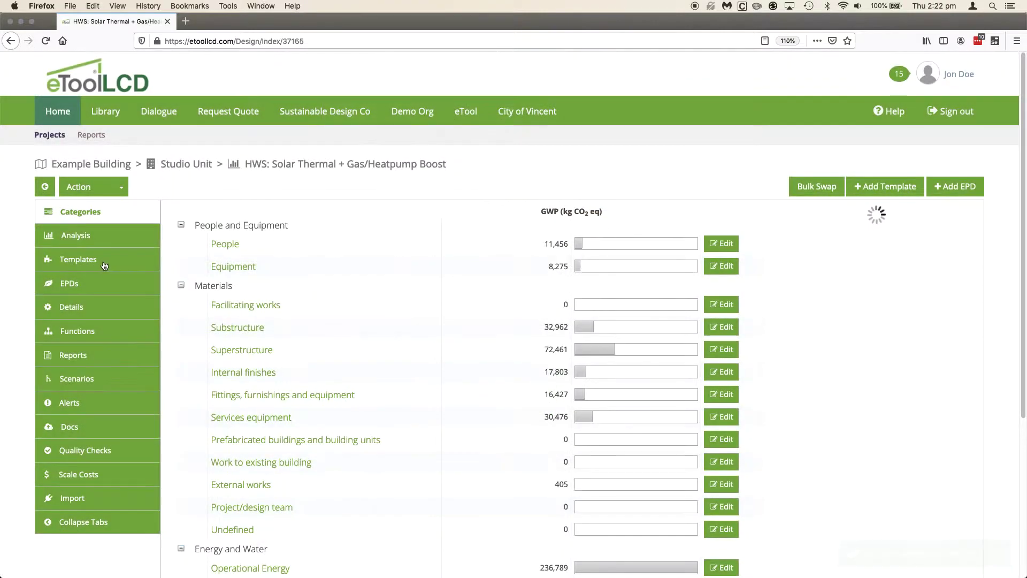
# Delete the "HWS - Electric Storage (240L) with Itemised Heat Losses" template from the solar thermal design and return to the scenarios list.
pyautogui.click(103, 261)
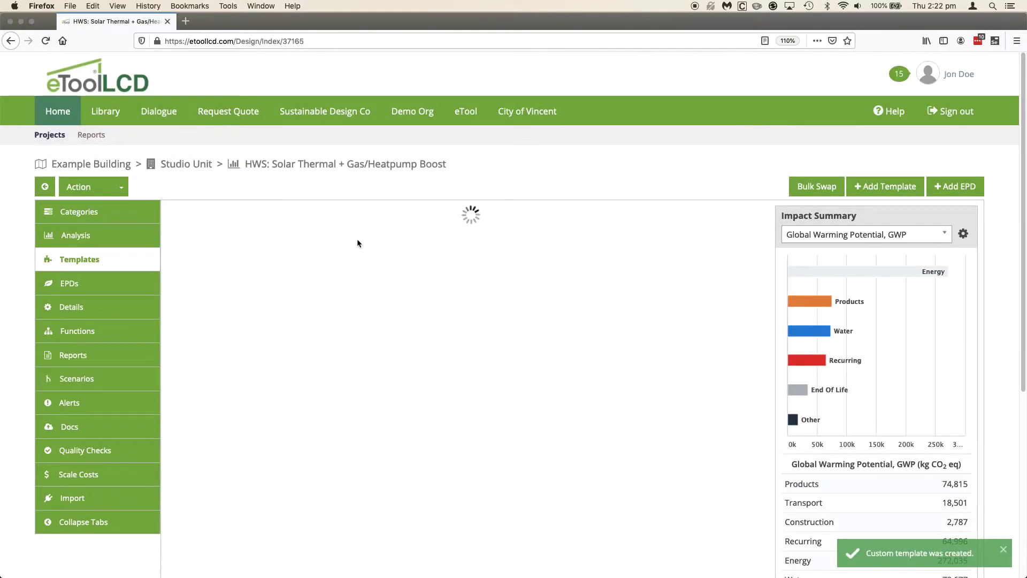
pyautogui.scroll(-1, 381, 225)
pyautogui.scroll(-5, 381, 224)
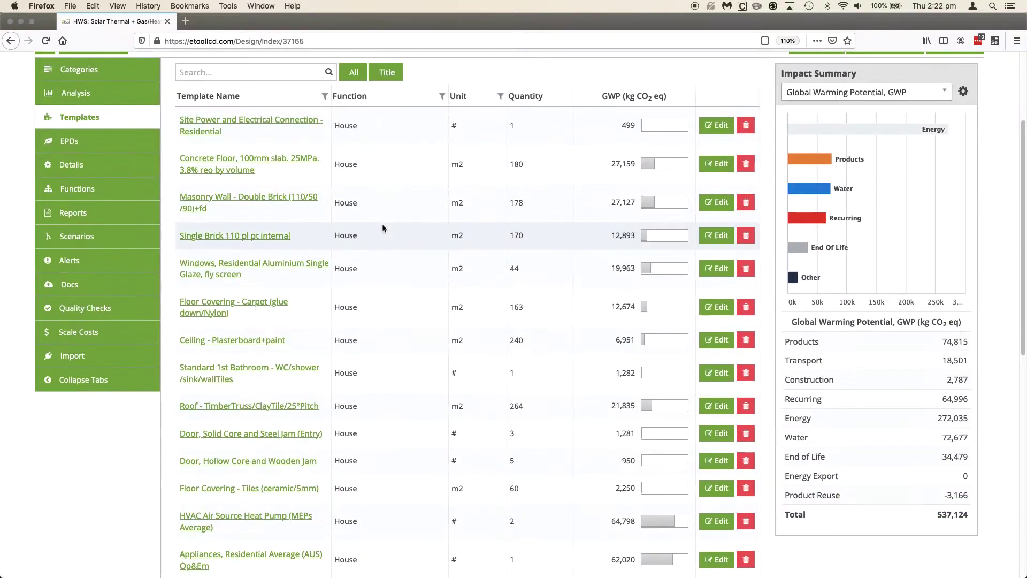
pyautogui.press('super+f')
pyautogui.write('hwa')
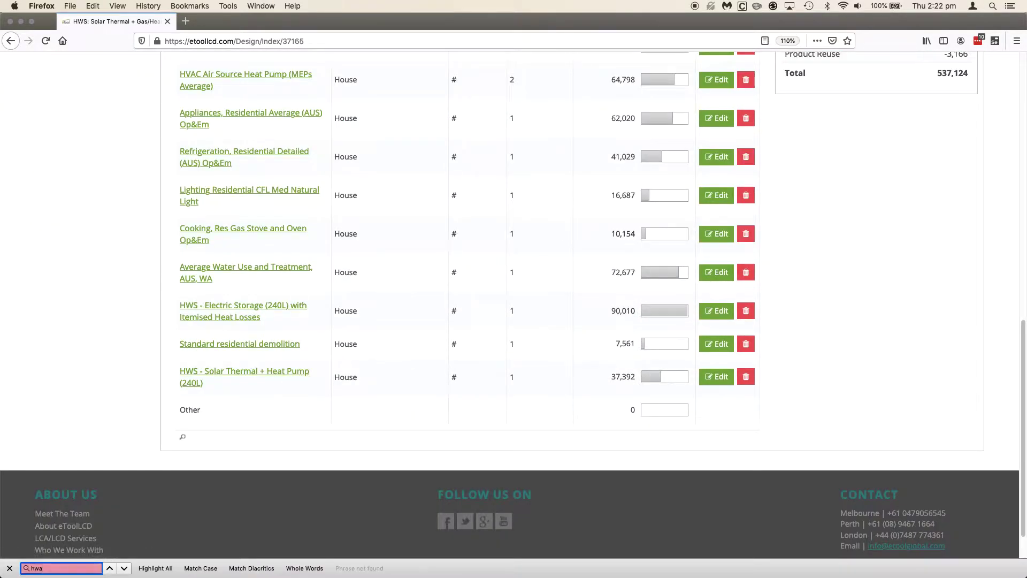
pyautogui.press('BackSpace')
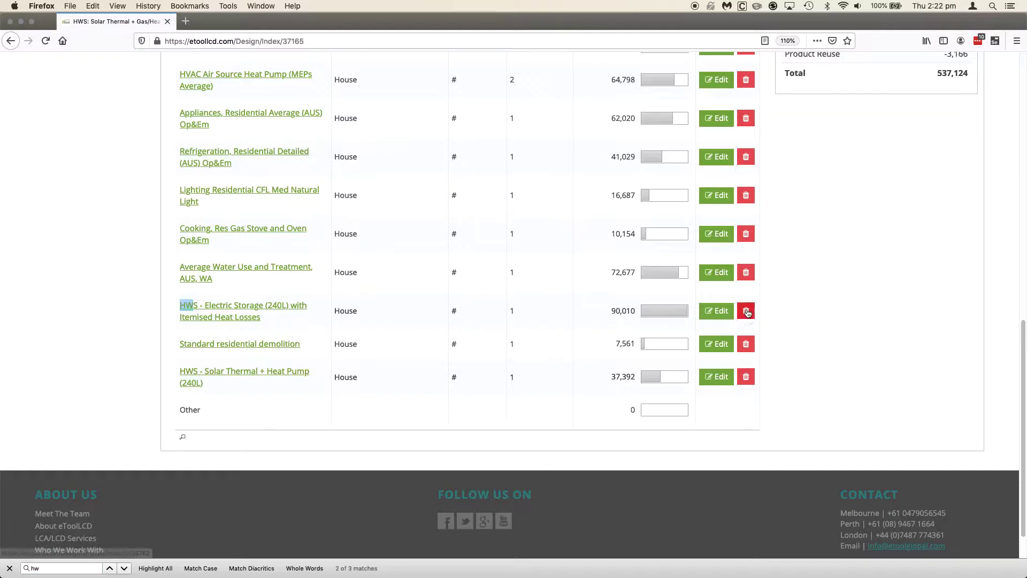
pyautogui.click(745, 311)
pyautogui.click(571, 150)
pyautogui.scroll(10, 383, 305)
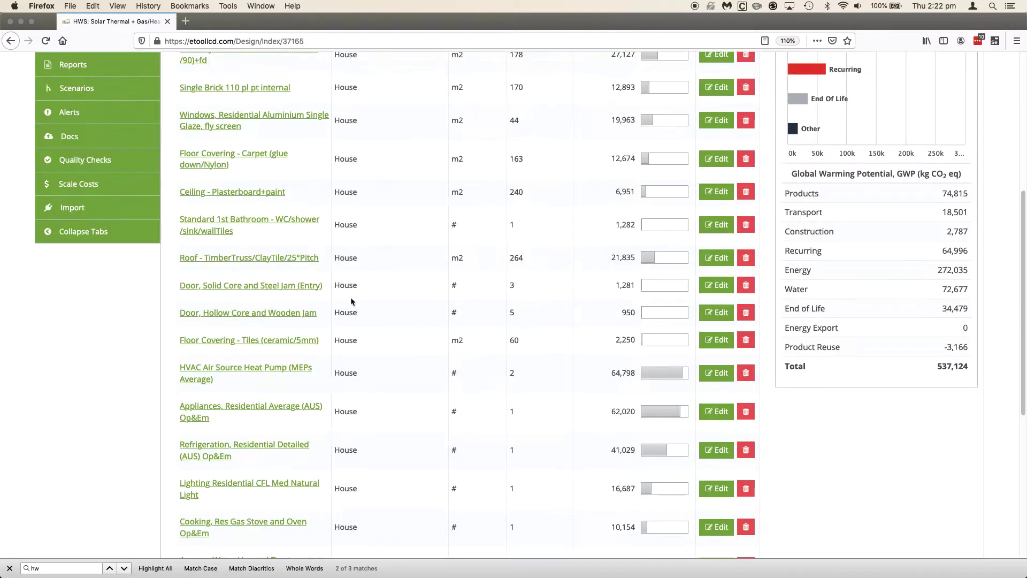
pyautogui.click(85, 381)
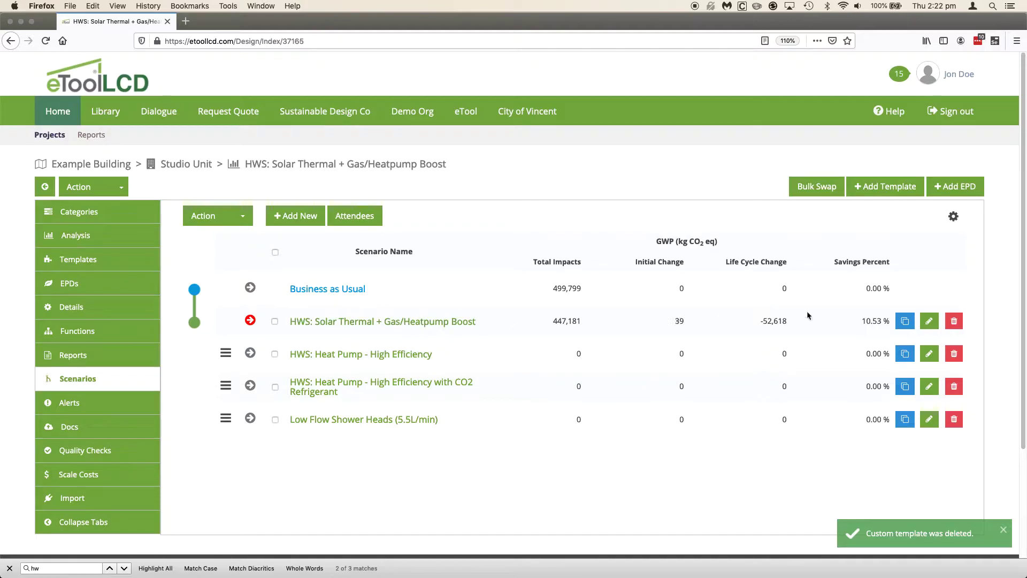
# Review the initial change, life cycle change and savings percent of the solar thermal scenario.
pyautogui.doubleClick(682, 321)
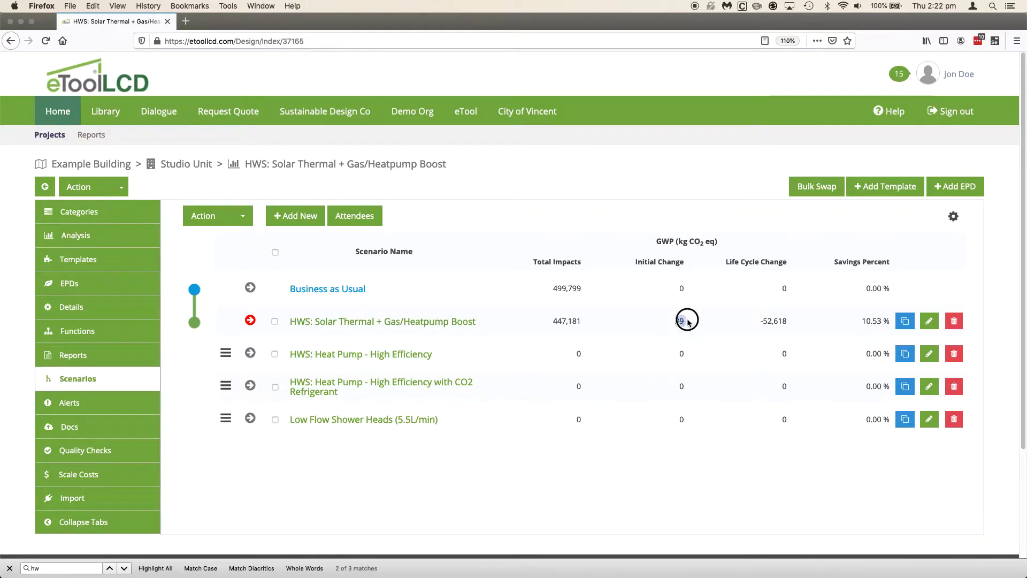
pyautogui.moveTo(761, 321); pyautogui.dragTo(798, 321)
pyautogui.click(829, 317)
pyautogui.moveTo(860, 323); pyautogui.dragTo(891, 321)
pyautogui.click(823, 327)
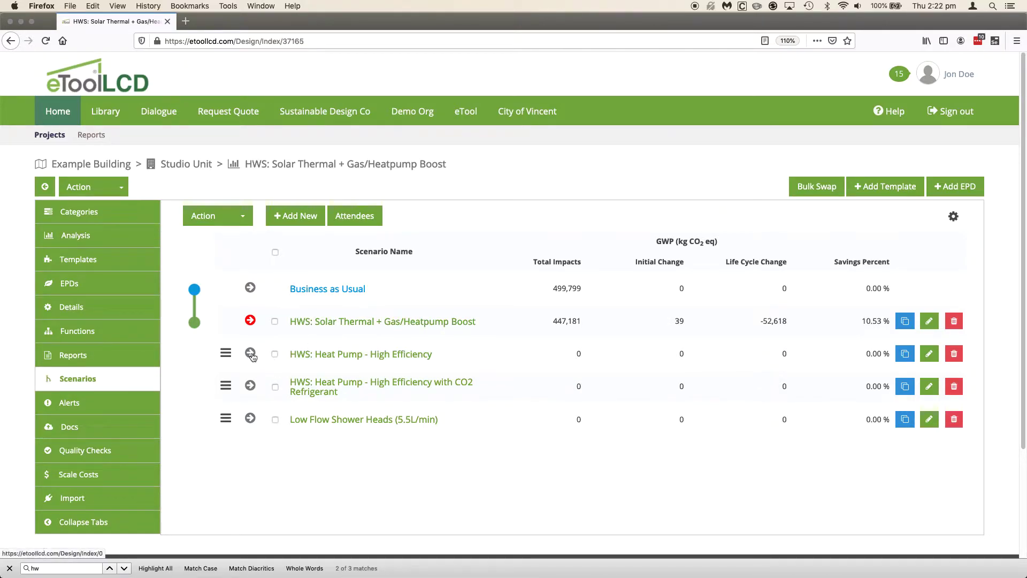
# Activate the "HWS: Heat Pump - High Efficiency" scenario with Business as Usual as start point and add one "HWS - Heat Pump (240L)" template to it.
pyautogui.click(250, 353)
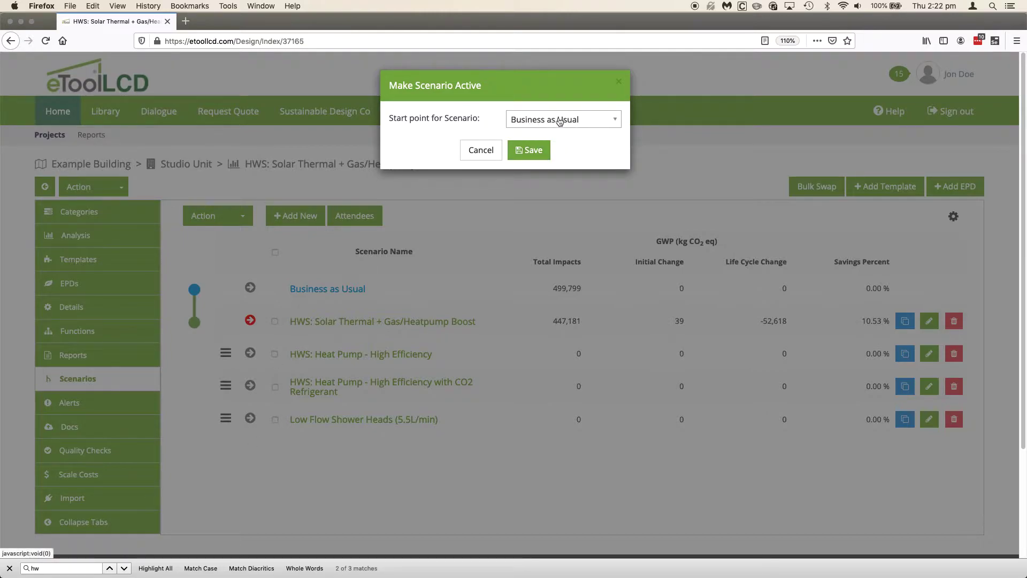
pyautogui.click(528, 150)
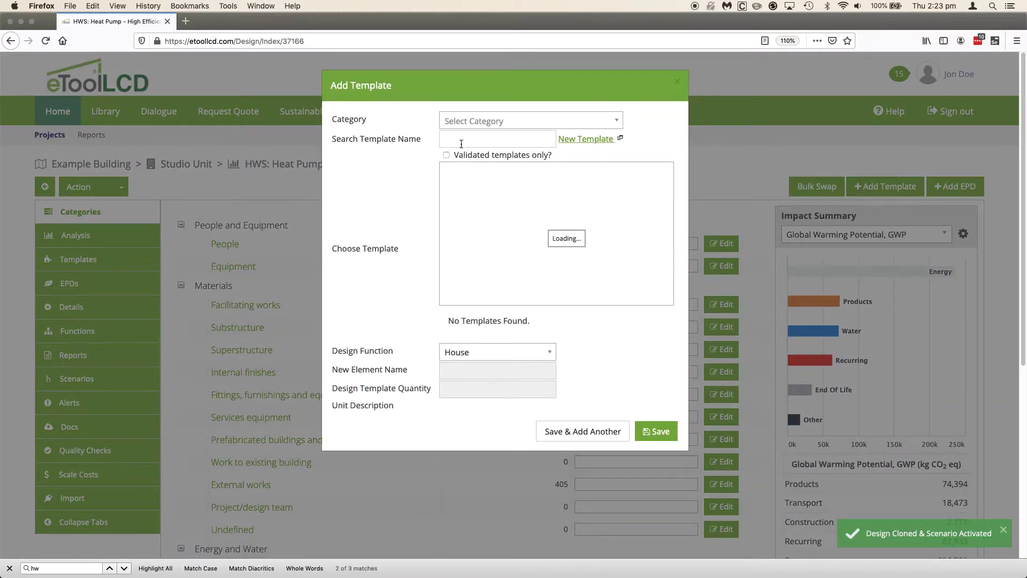
pyautogui.click(469, 139)
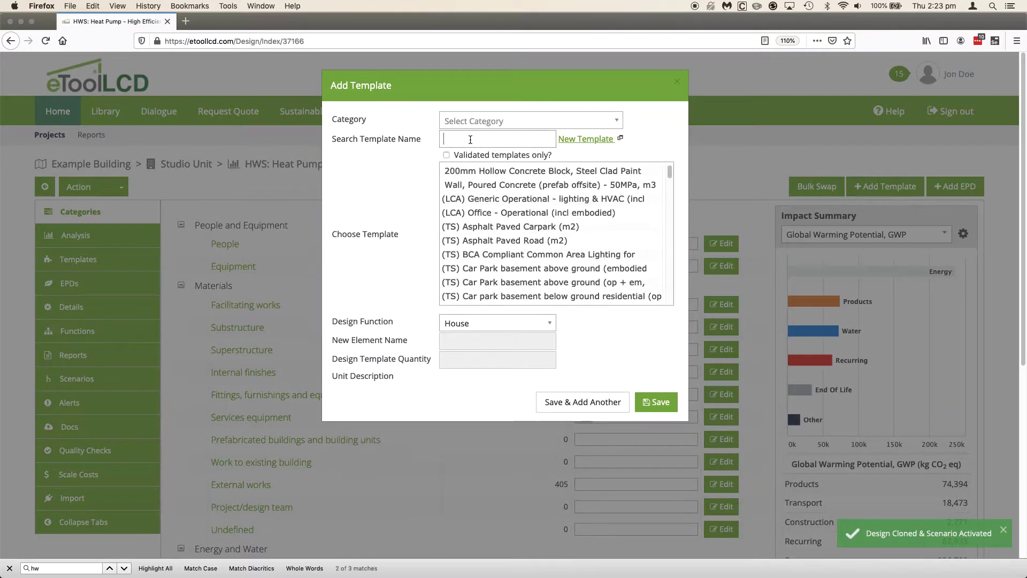
pyautogui.write('Hws')
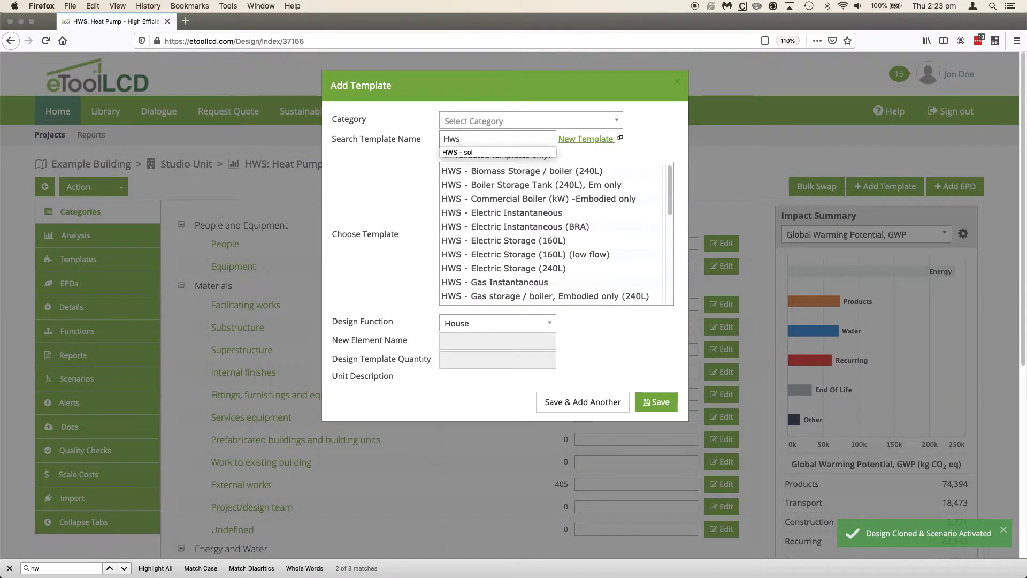
pyautogui.write(' - hea')
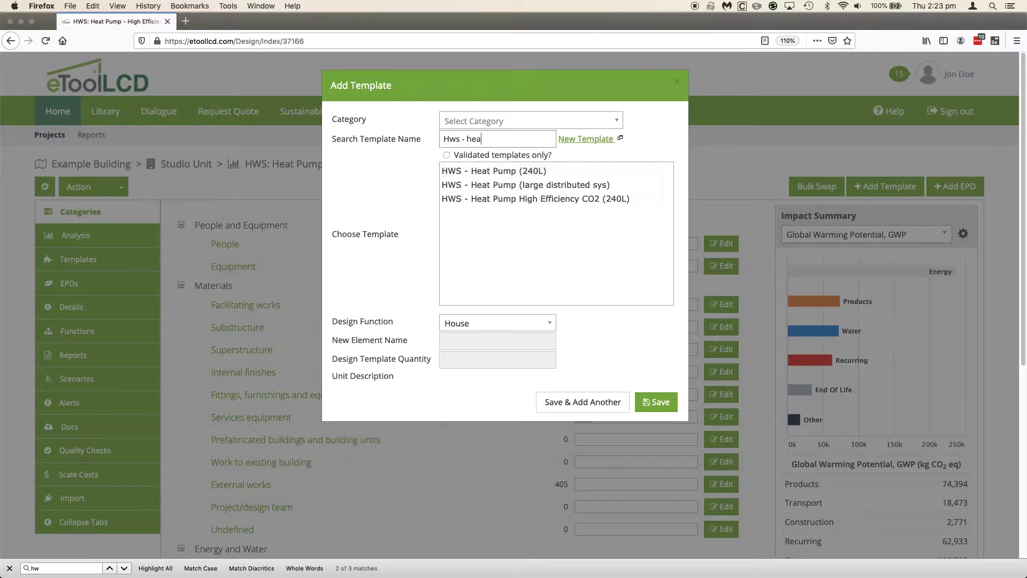
pyautogui.click(504, 184)
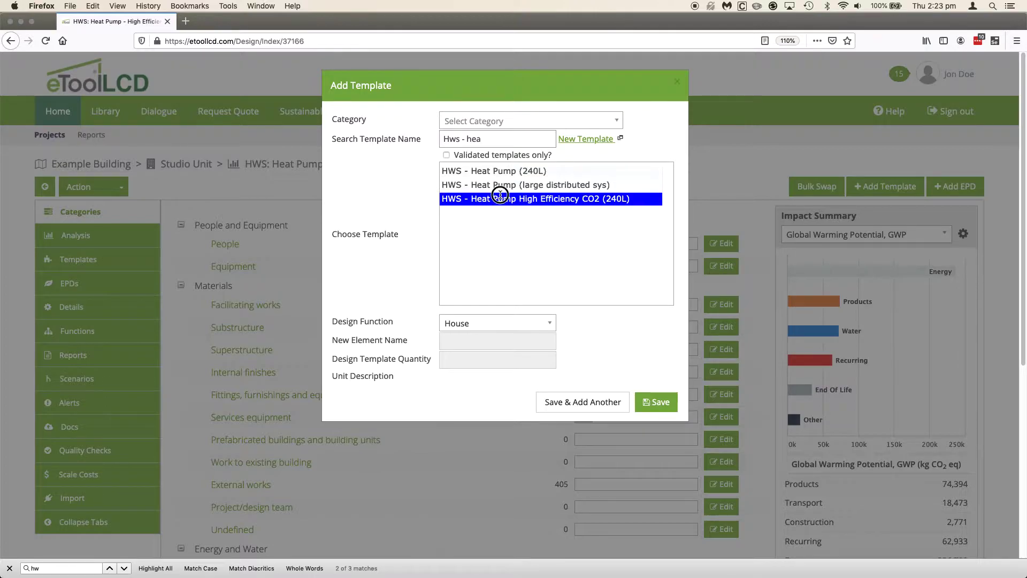
pyautogui.click(500, 198)
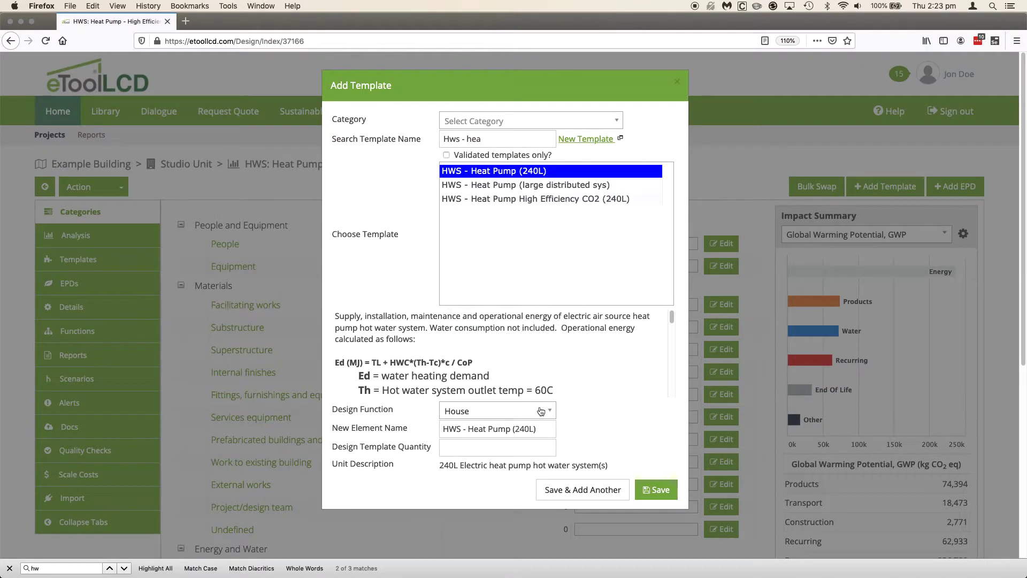
pyautogui.click(511, 447)
pyautogui.write('1')
pyautogui.press('Tab')
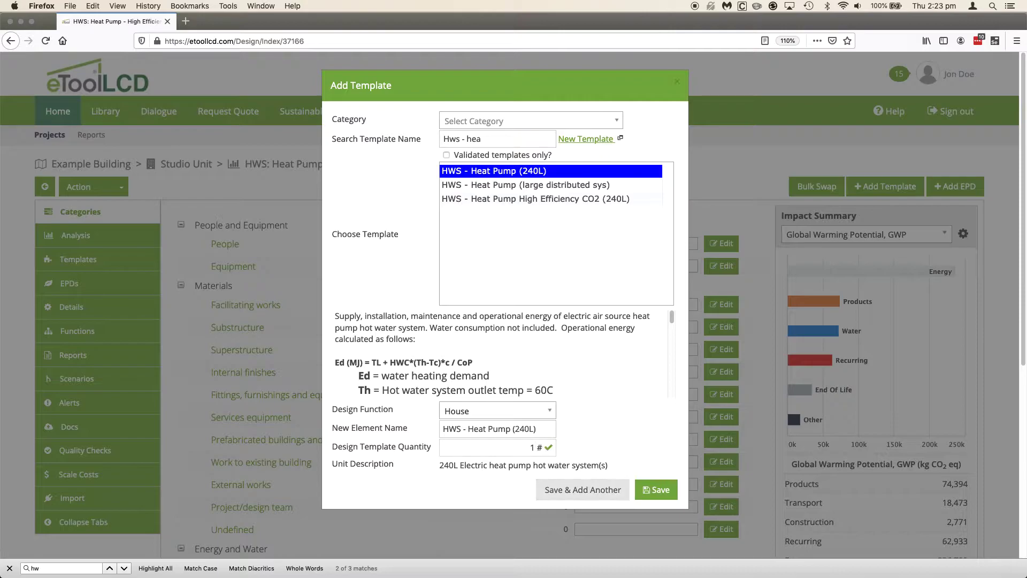
pyautogui.click(660, 489)
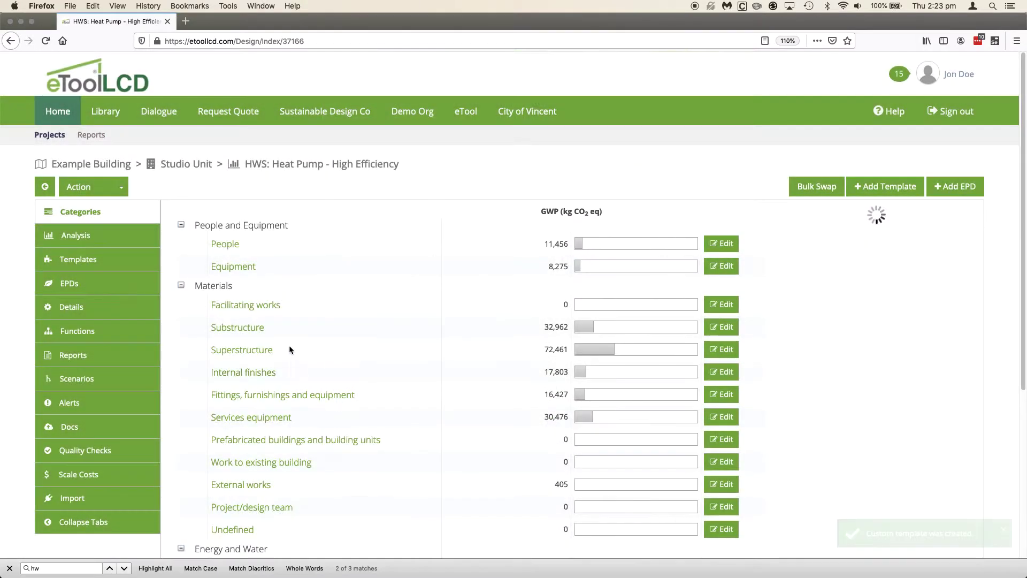
# Delete the "HWS - Electric Storage (240L) with Itemised Heat Losses" template from the high efficiency heat pump design.
pyautogui.click(76, 261)
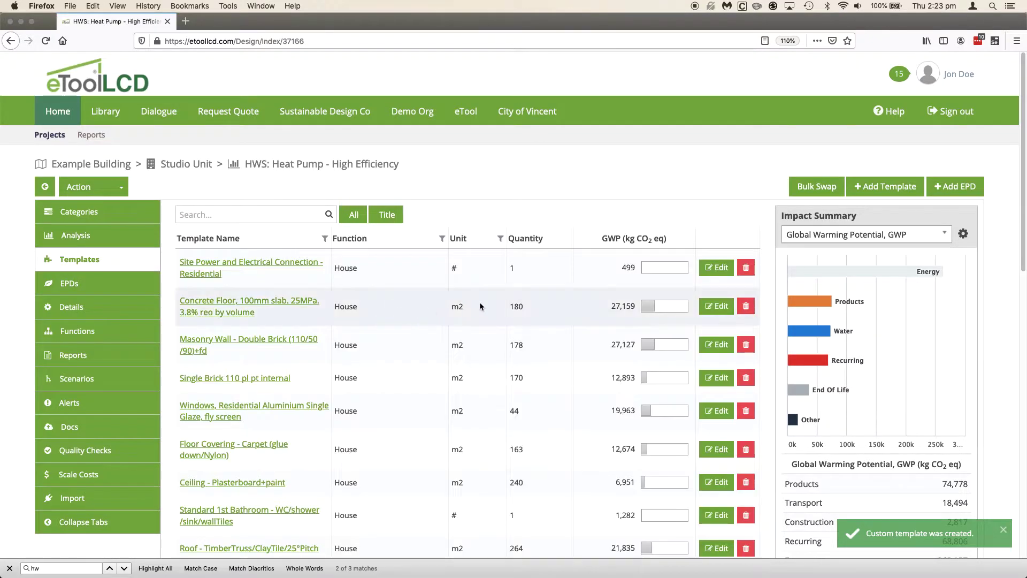
pyautogui.scroll(-5, 486, 316)
pyautogui.scroll(-7, 486, 319)
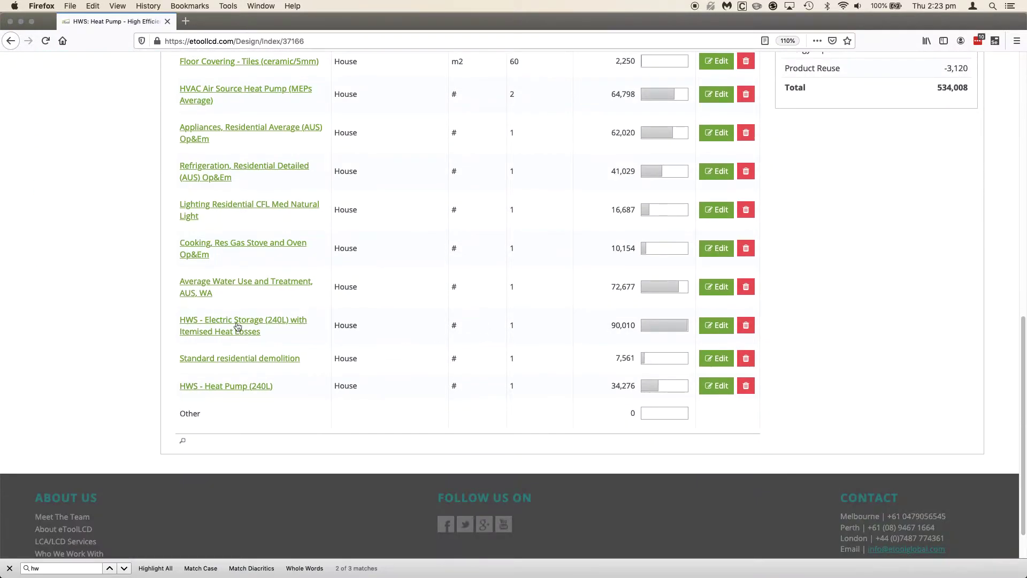
pyautogui.click(746, 325)
pyautogui.click(571, 158)
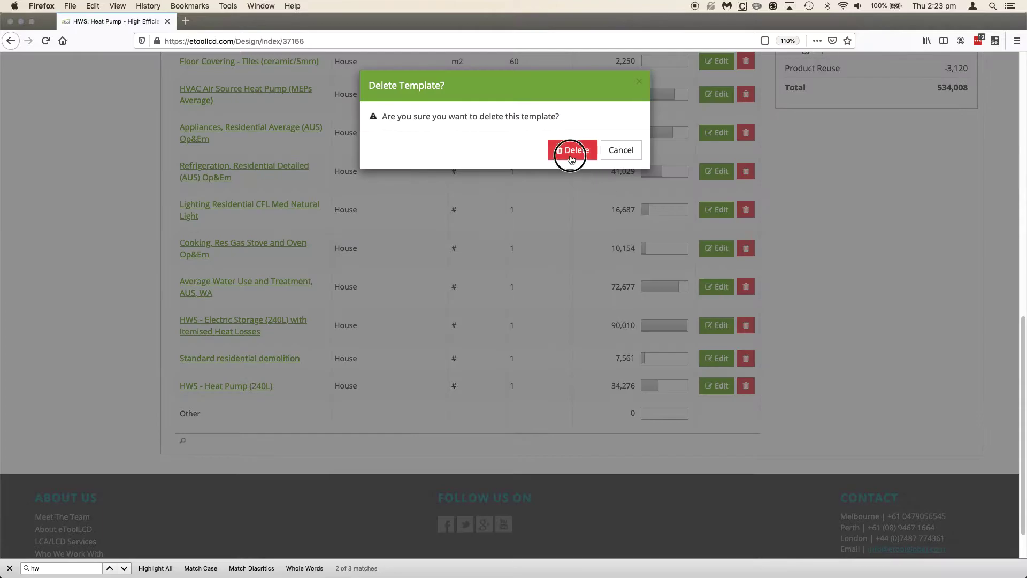
pyautogui.scroll(5, 236, 391)
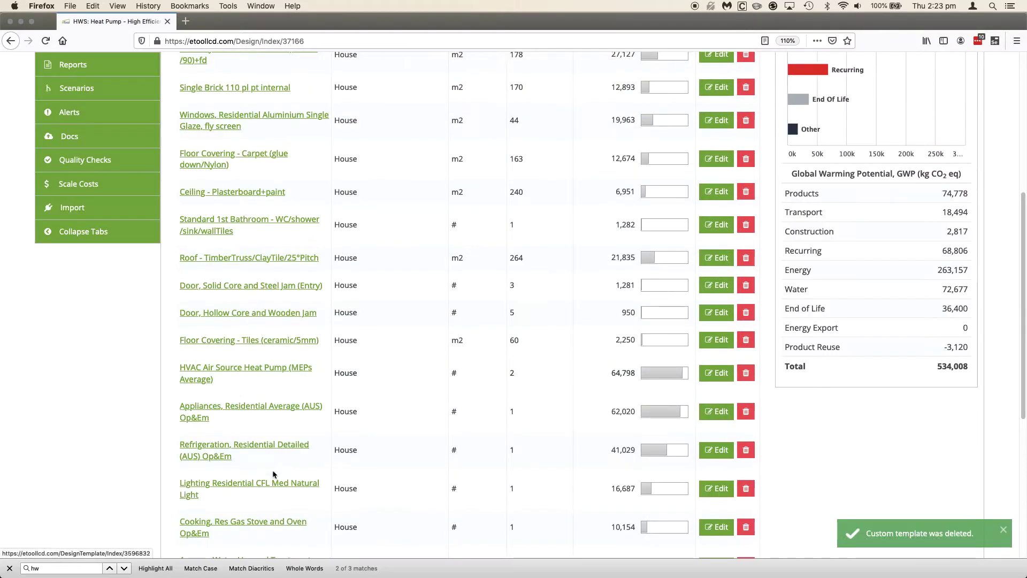
# Unlock the "HWS - Heat Pump (240L)" template's Domestic Water Heating entry and set the final divisor in its demand formula to (4*(0.5+(IWT)*.03)).
pyautogui.scroll(-6, 276, 467)
pyautogui.click(241, 336)
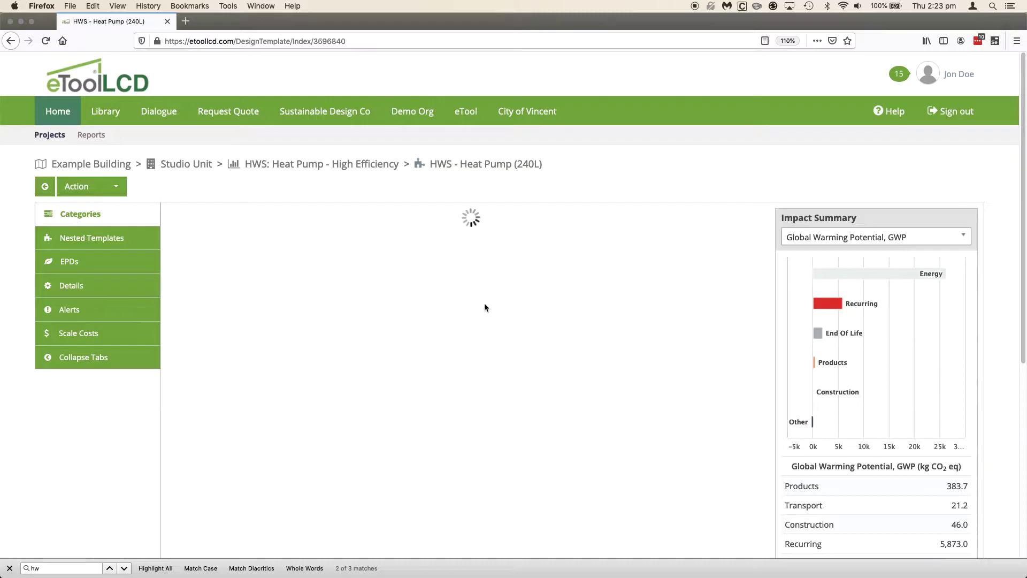
pyautogui.scroll(-3, 668, 379)
pyautogui.click(719, 390)
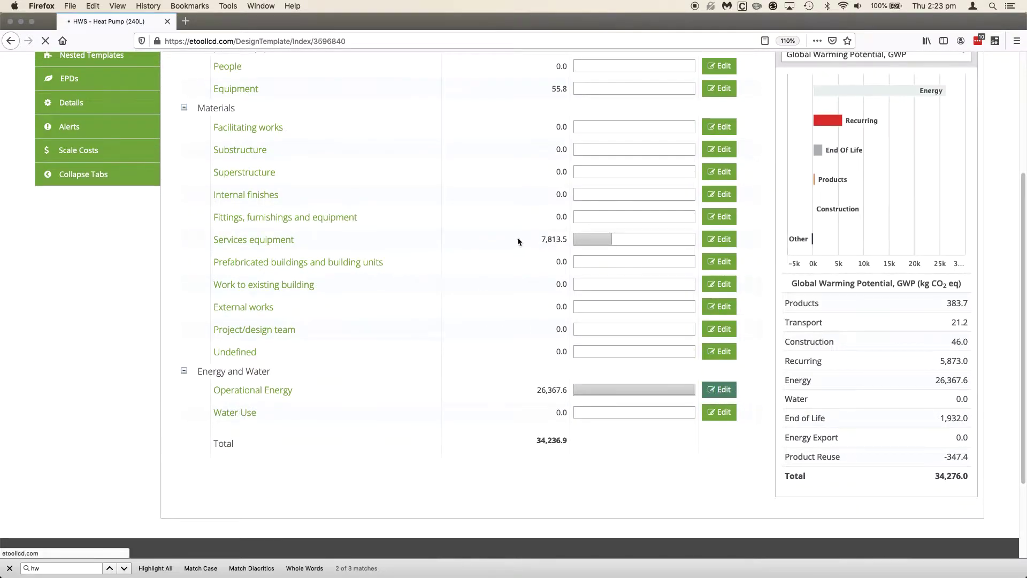
pyautogui.click(696, 243)
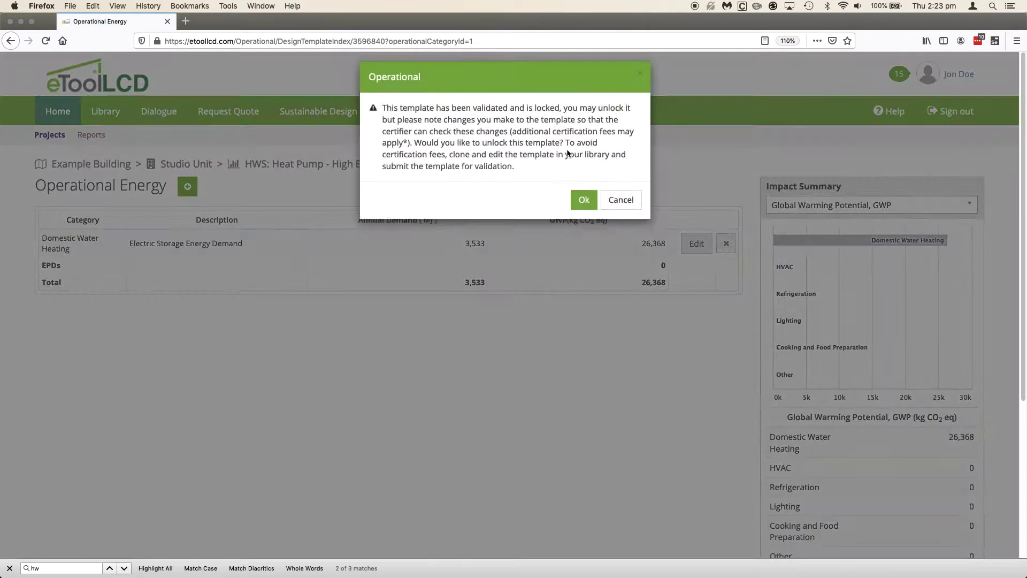
pyautogui.click(581, 205)
pyautogui.moveTo(573, 265); pyautogui.dragTo(677, 337)
pyautogui.click(556, 283)
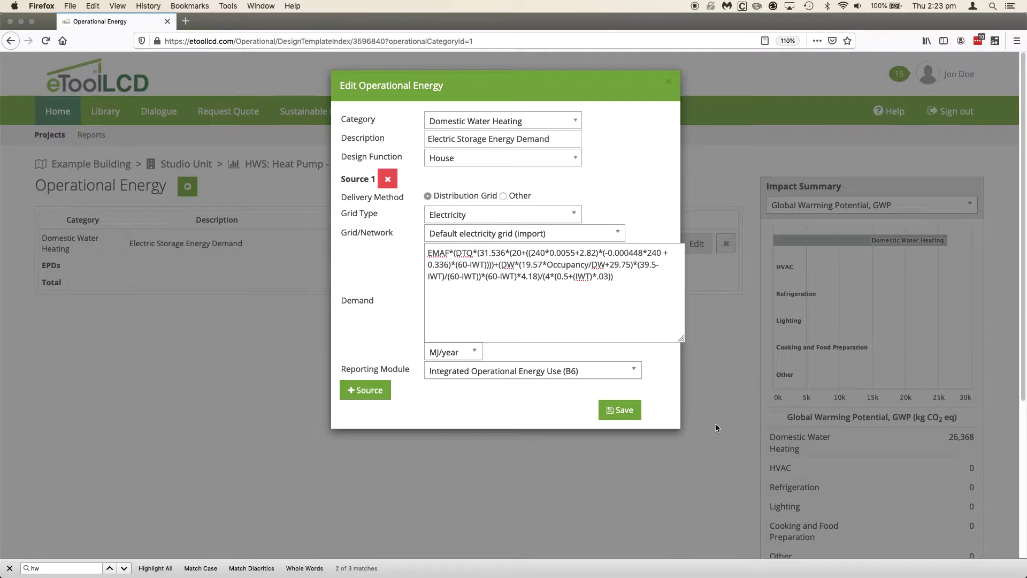
pyautogui.click(619, 410)
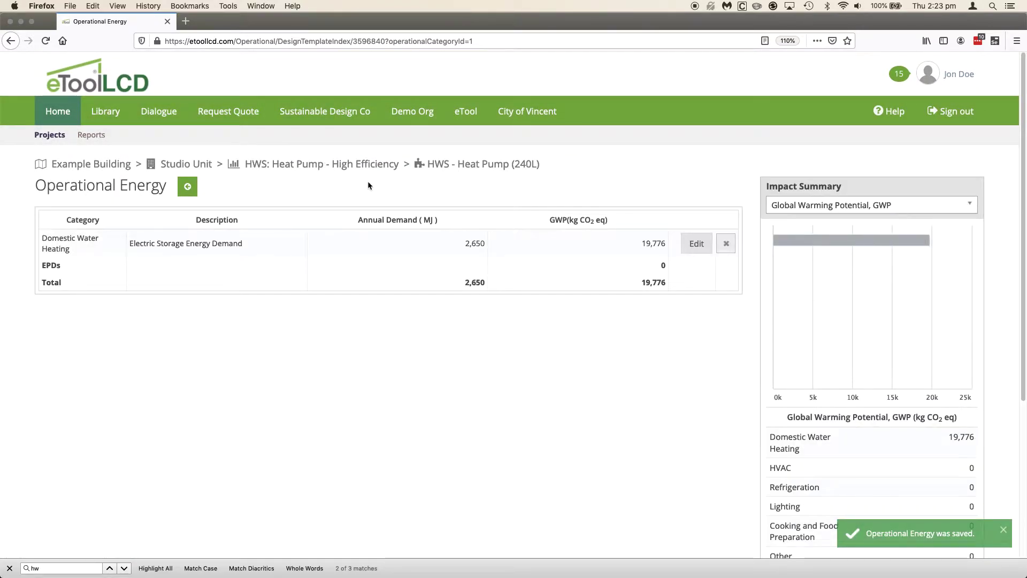
# Activate the CO2 refrigerant heat pump scenario from Business as Usual and add one "HWS - Heat Pump High Efficiency CO2 (240L)" template to it.
pyautogui.click(293, 165)
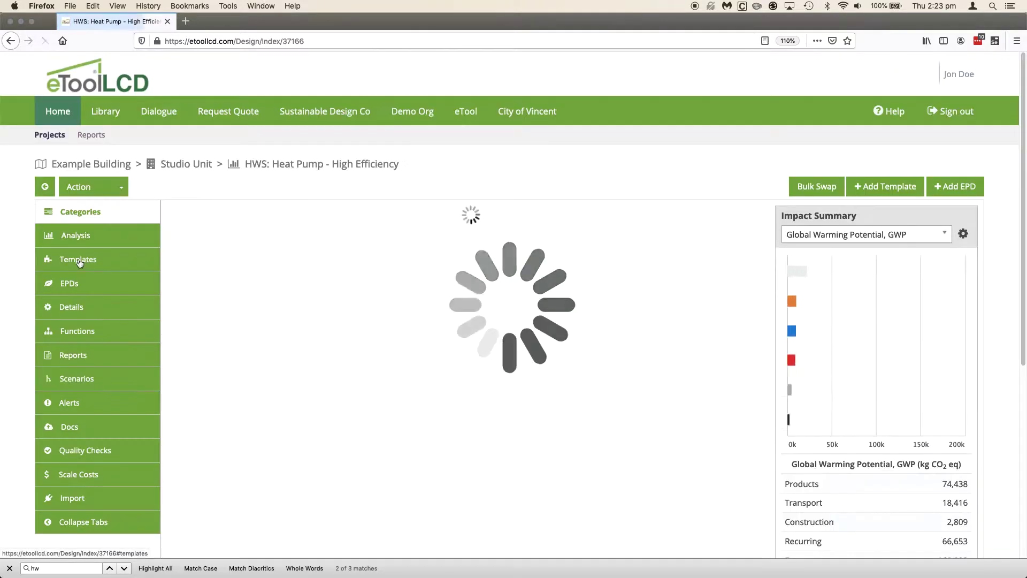
pyautogui.click(78, 386)
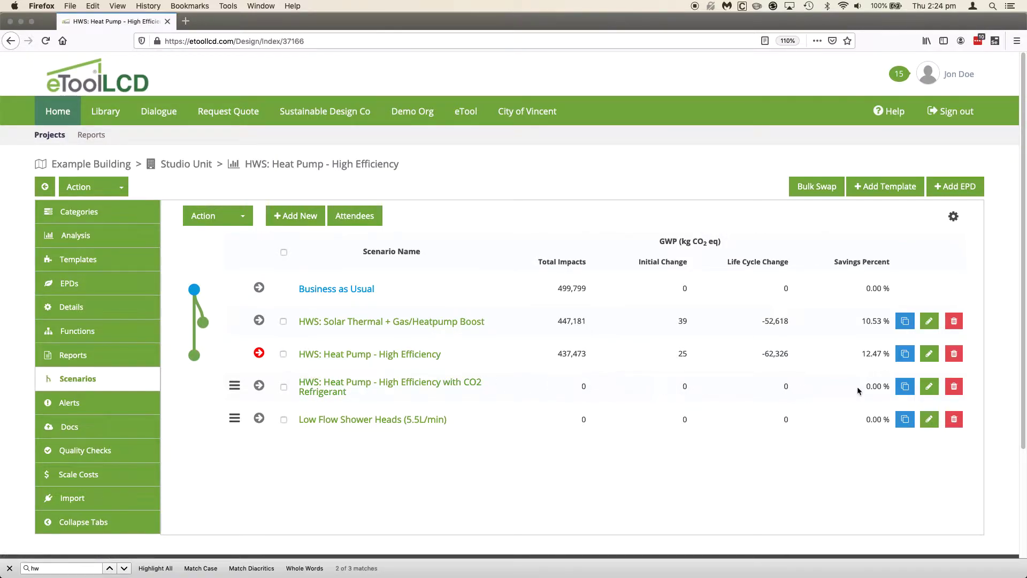
pyautogui.click(259, 385)
pyautogui.click(528, 150)
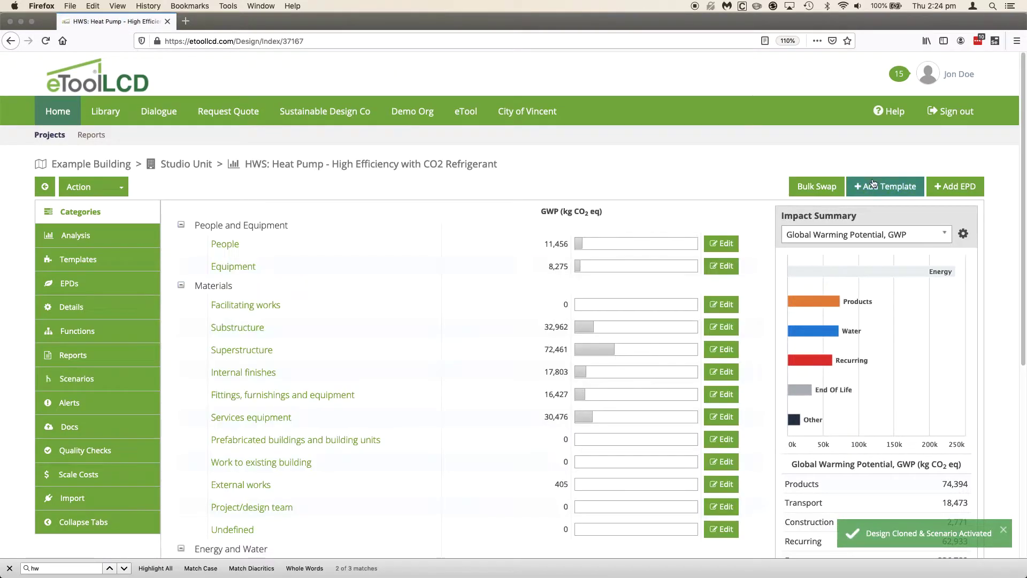
pyautogui.click(873, 184)
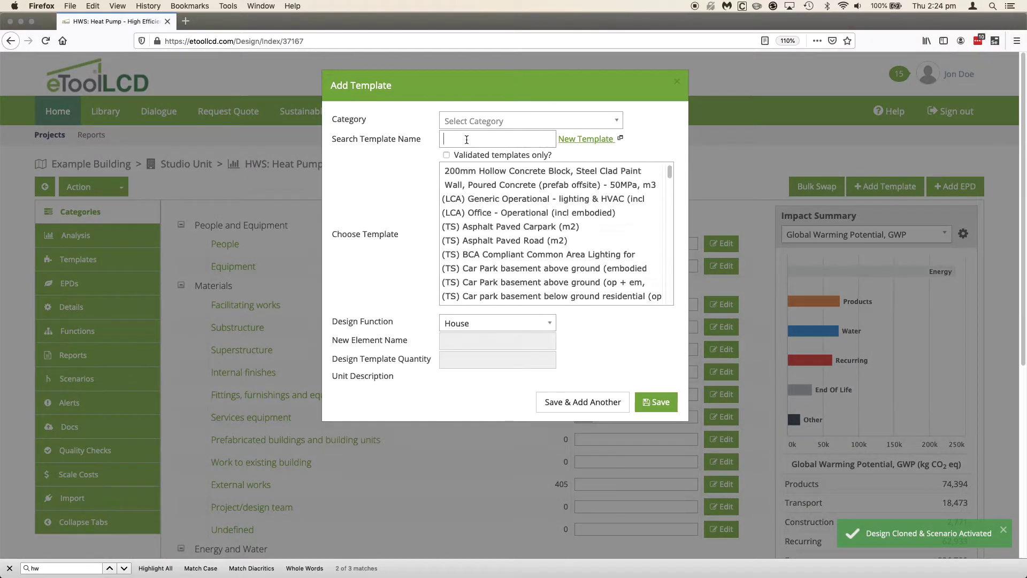
pyautogui.write('HWS - H')
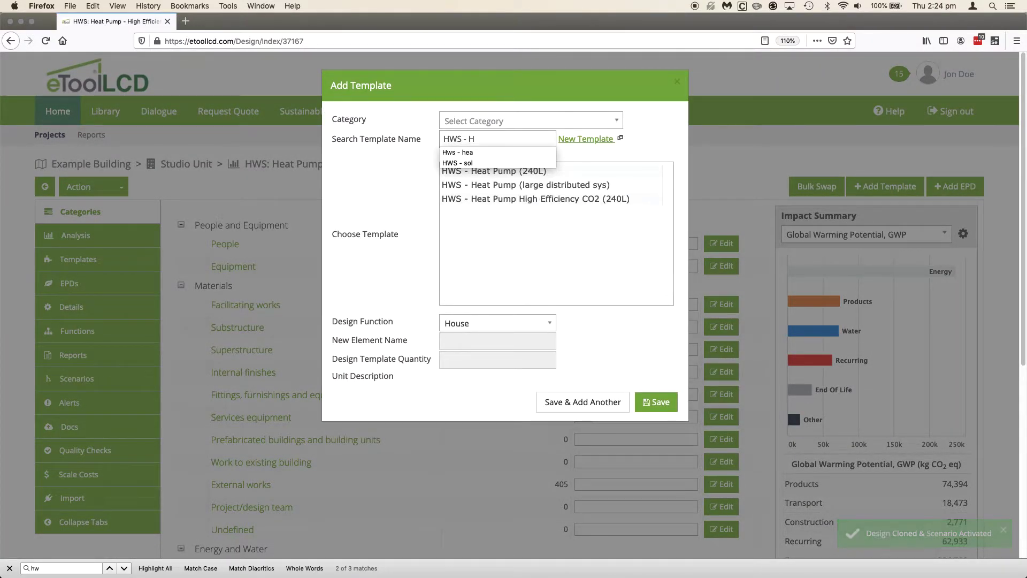
pyautogui.moveTo(497, 170); pyautogui.dragTo(500, 194)
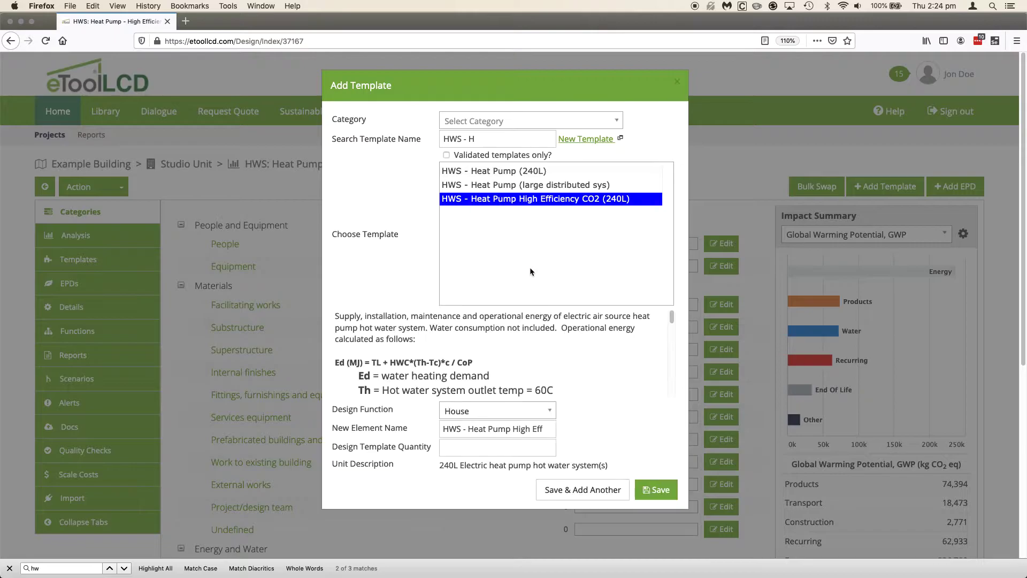
pyautogui.click(523, 446)
pyautogui.write('1')
pyautogui.press('Tab')
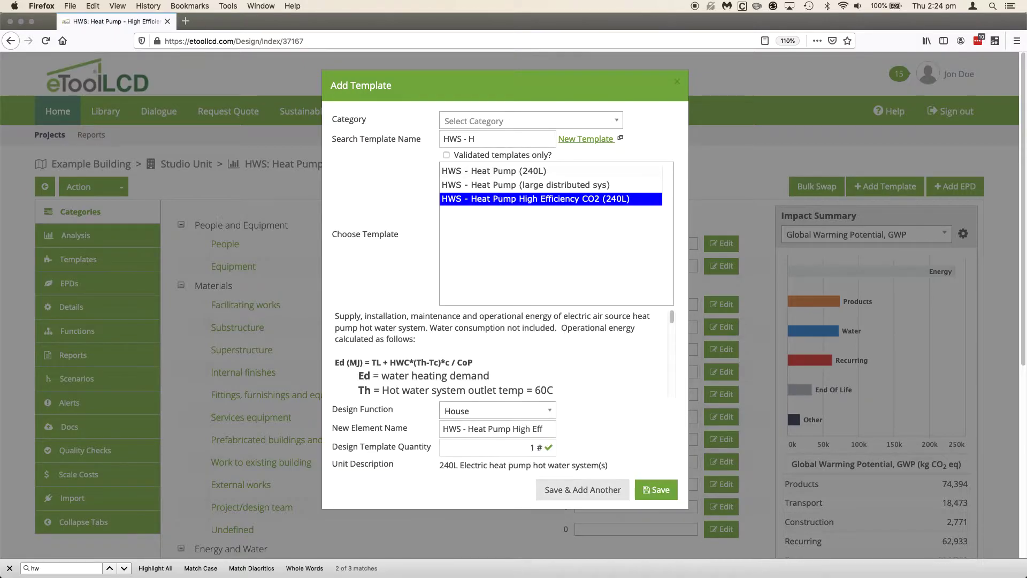
pyautogui.click(642, 490)
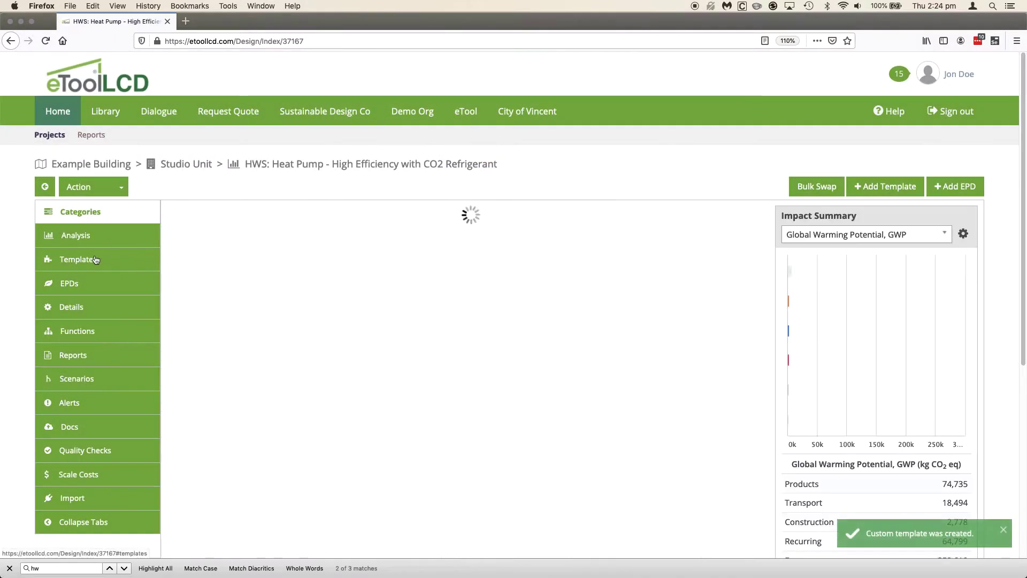
# Delete the "HWS - Electric Storage (240L) with Itemised Heat Losses" template from the CO2 refrigerant design and return to the scenarios list.
pyautogui.click(126, 259)
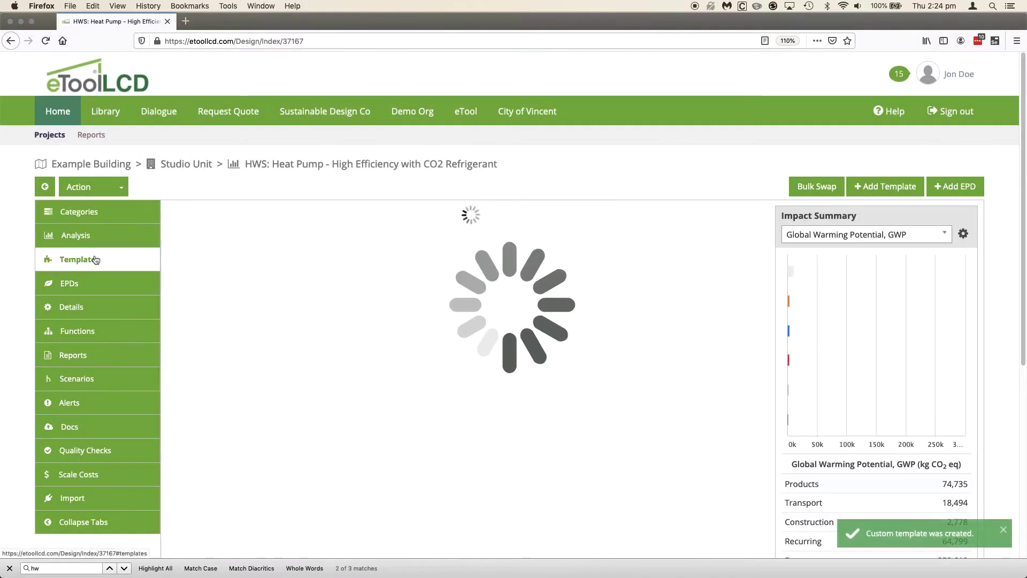
pyautogui.scroll(-8, 487, 297)
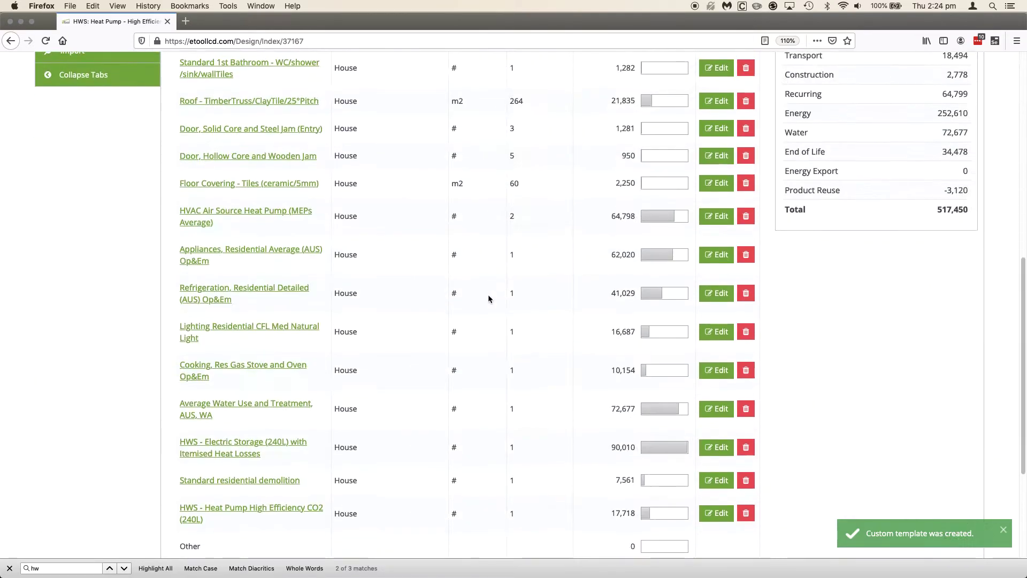
pyautogui.scroll(-3, 428, 375)
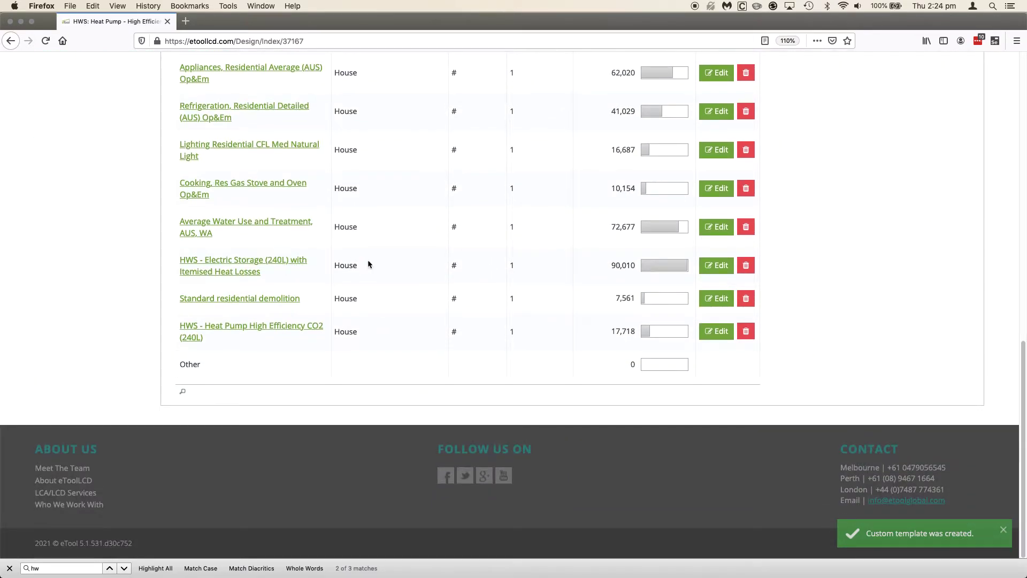
pyautogui.click(753, 265)
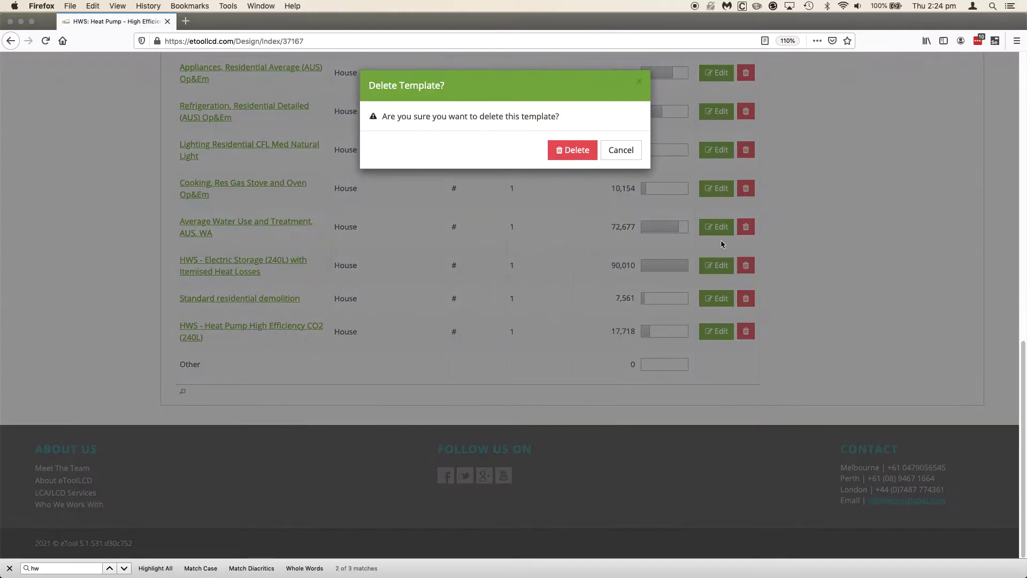
pyautogui.click(571, 150)
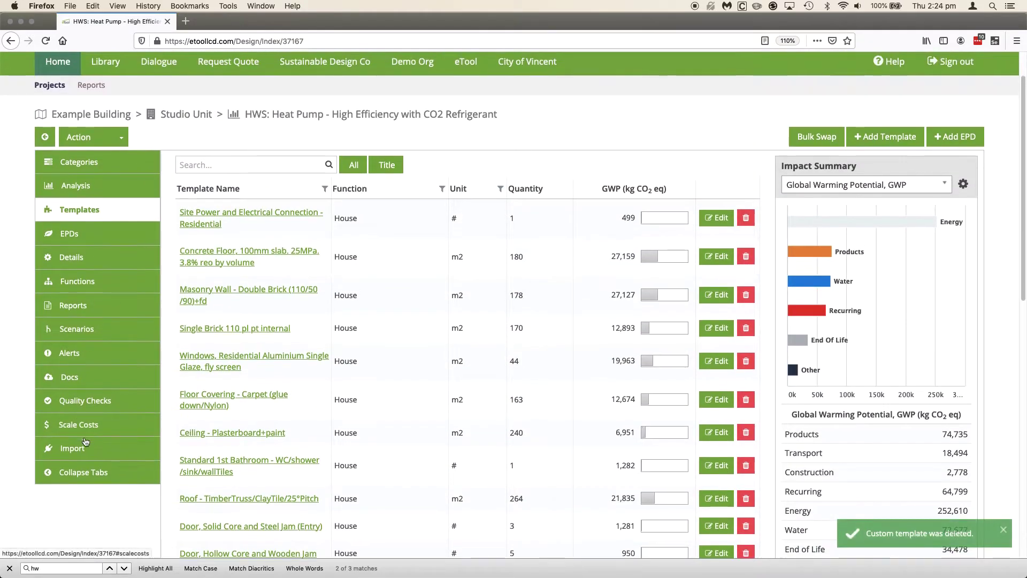
pyautogui.click(74, 329)
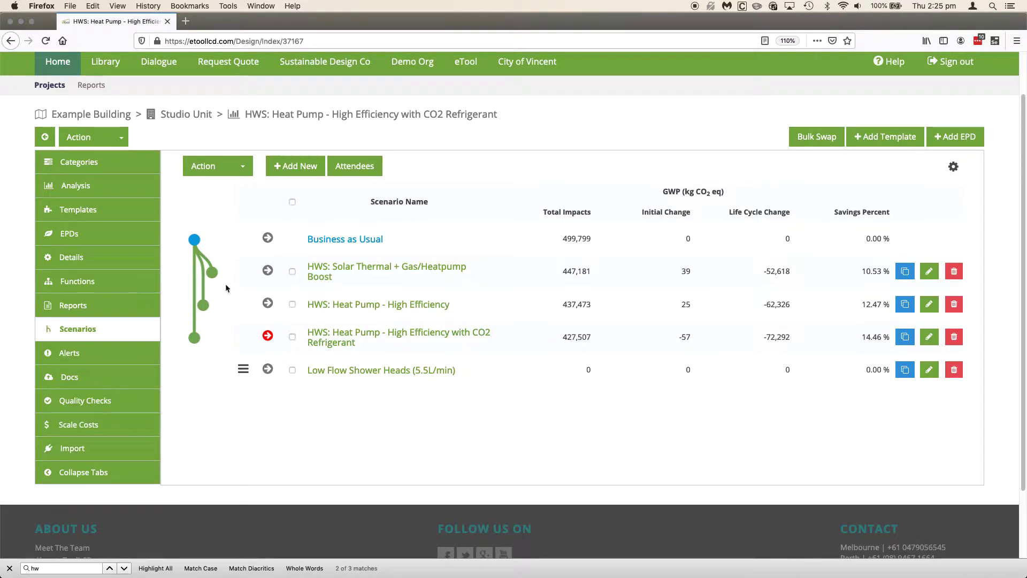
# Activate the "Low Flow Shower Heads (5.5L/min)" scenario with Business as Usual as its start point.
pyautogui.click(267, 370)
pyautogui.click(537, 120)
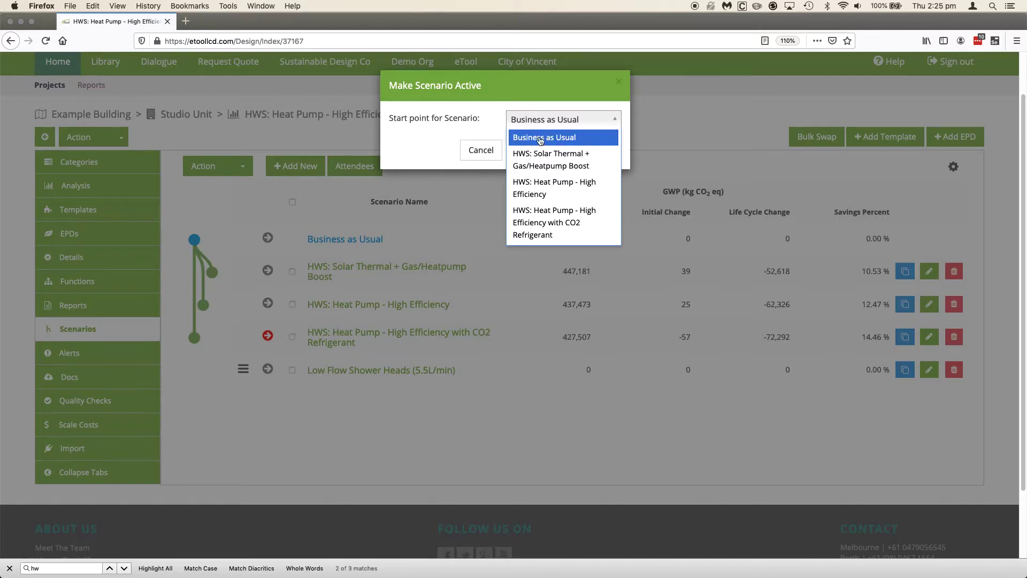
pyautogui.scroll(-1, 548, 190)
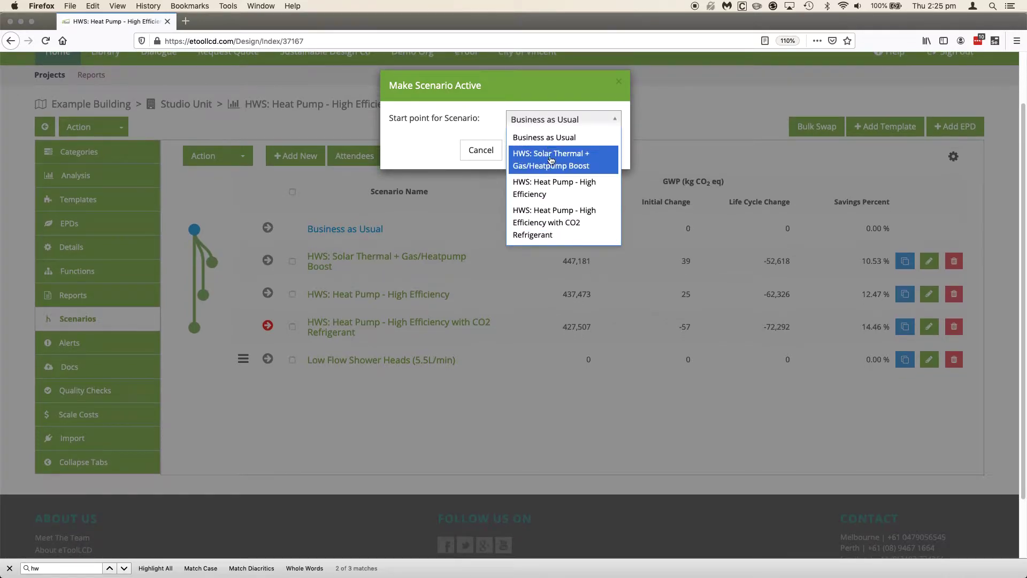
pyautogui.click(543, 138)
pyautogui.click(528, 149)
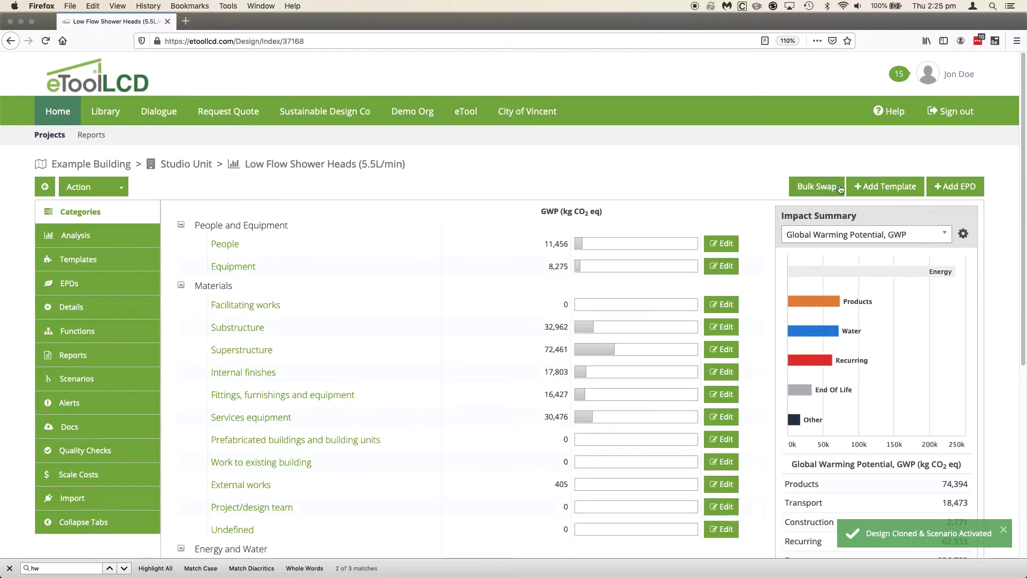
# Multiply the Hot Water Demand formula of the "HWS - Electric Storage (240L) with Itemised Heat Losses" template by a leading (5.5/9) factor and save it.
pyautogui.scroll(-3, 245, 365)
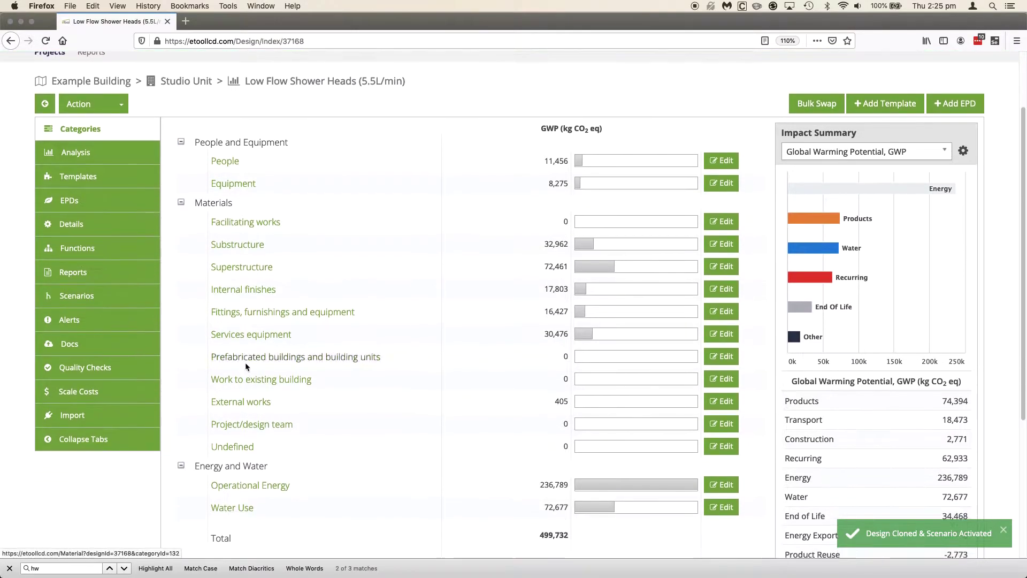
pyautogui.click(262, 478)
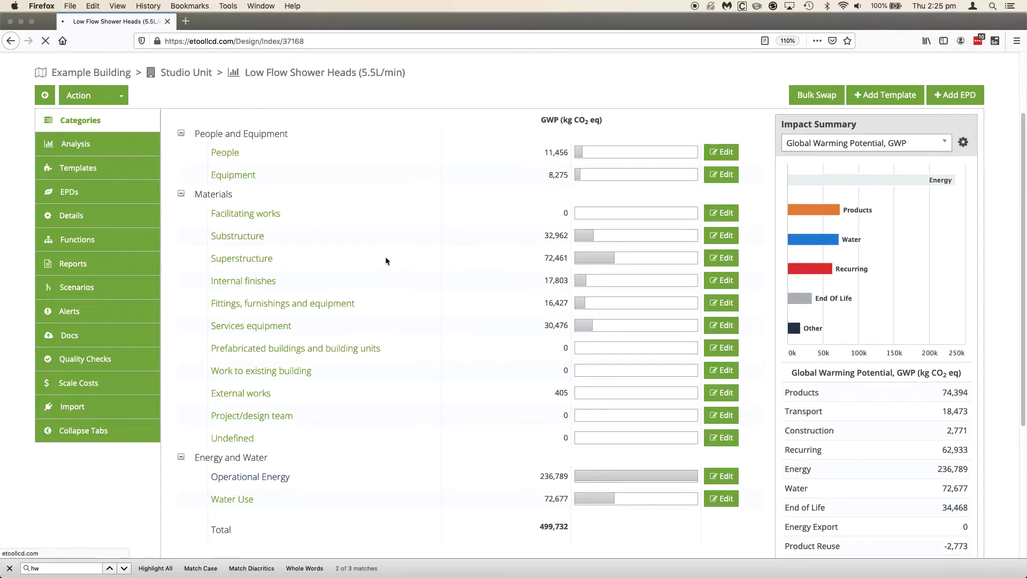
pyautogui.scroll(-5, 469, 257)
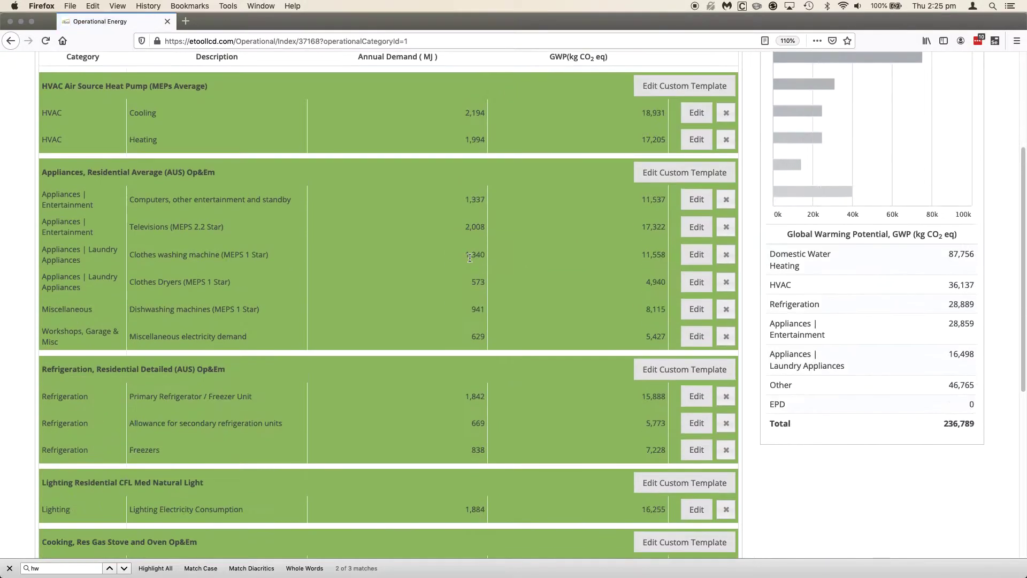
pyautogui.scroll(-7, 469, 256)
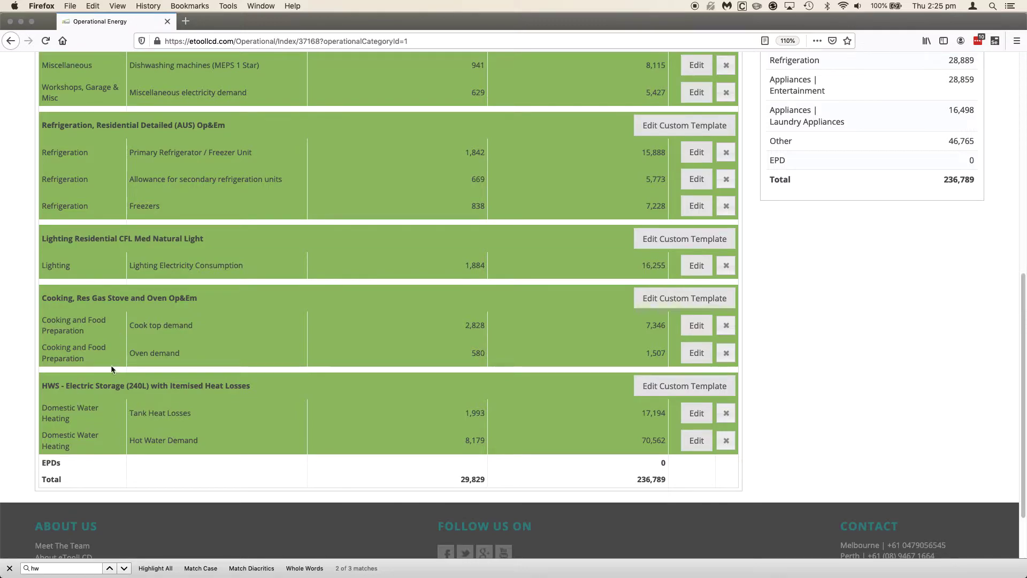
pyautogui.click(701, 446)
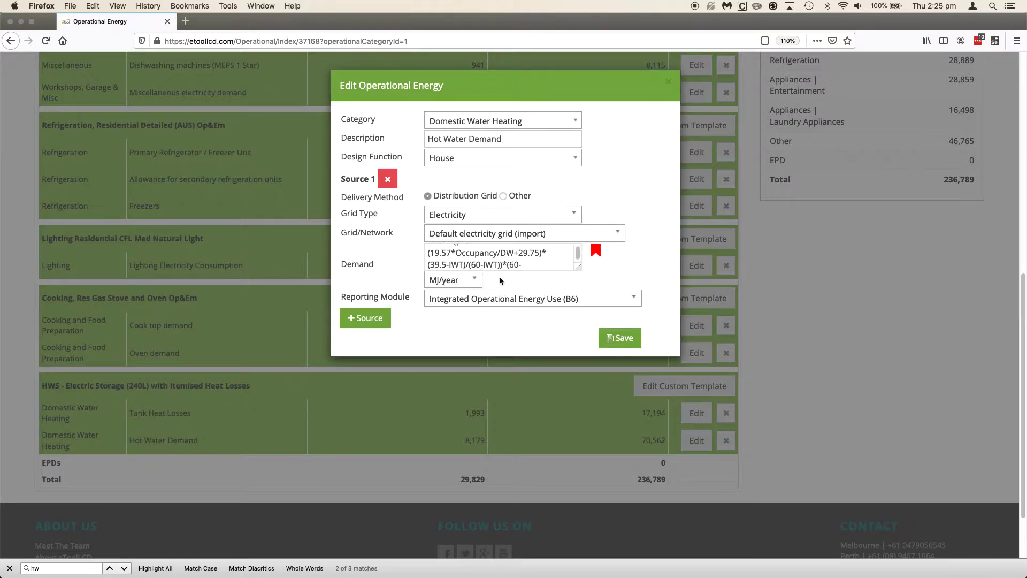
pyautogui.scroll(1, 576, 264)
pyautogui.moveTo(578, 267); pyautogui.dragTo(632, 293)
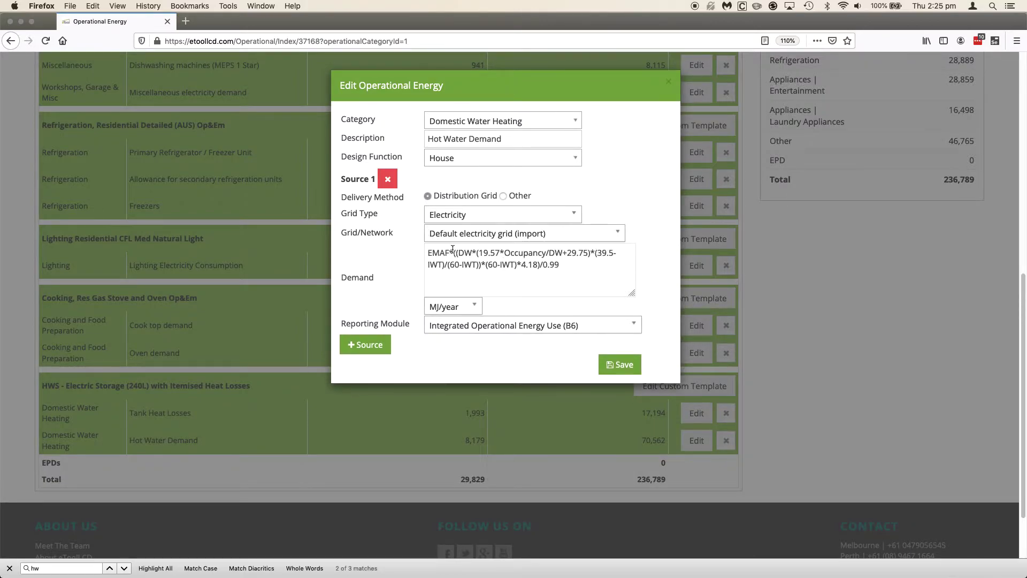
pyautogui.click(427, 252)
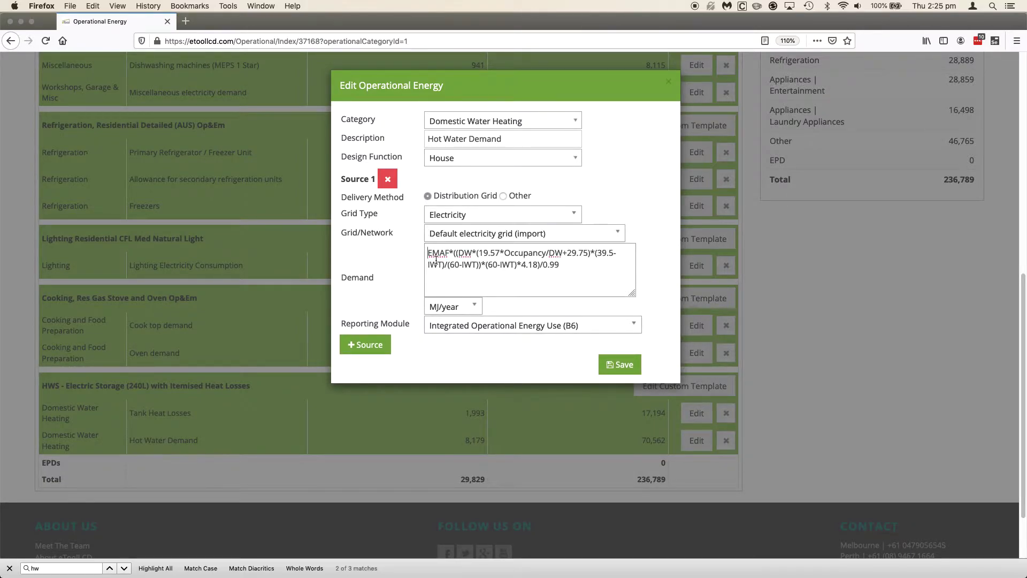
pyautogui.write('5.5/9')
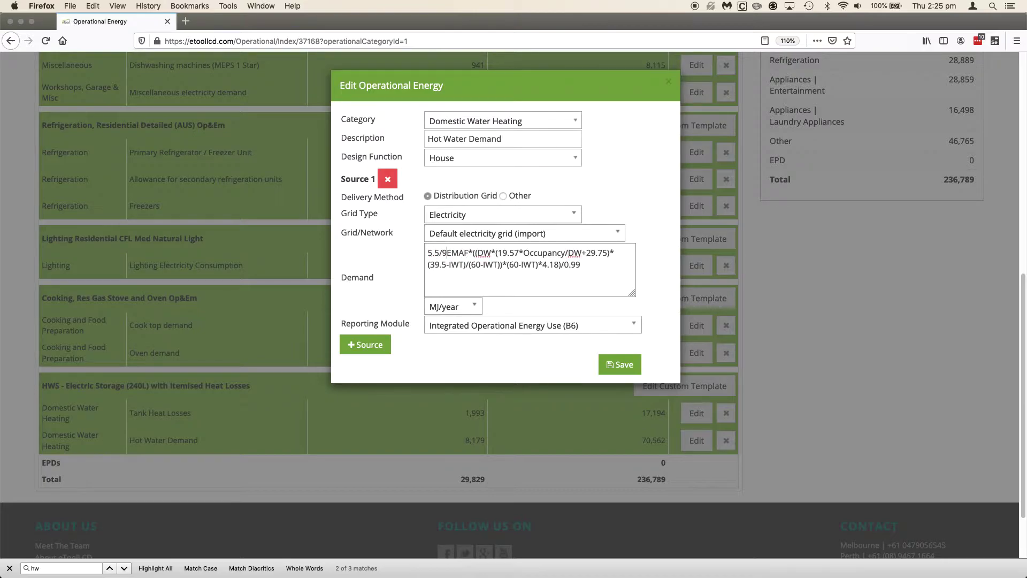
pyautogui.write(')*EMAF*')
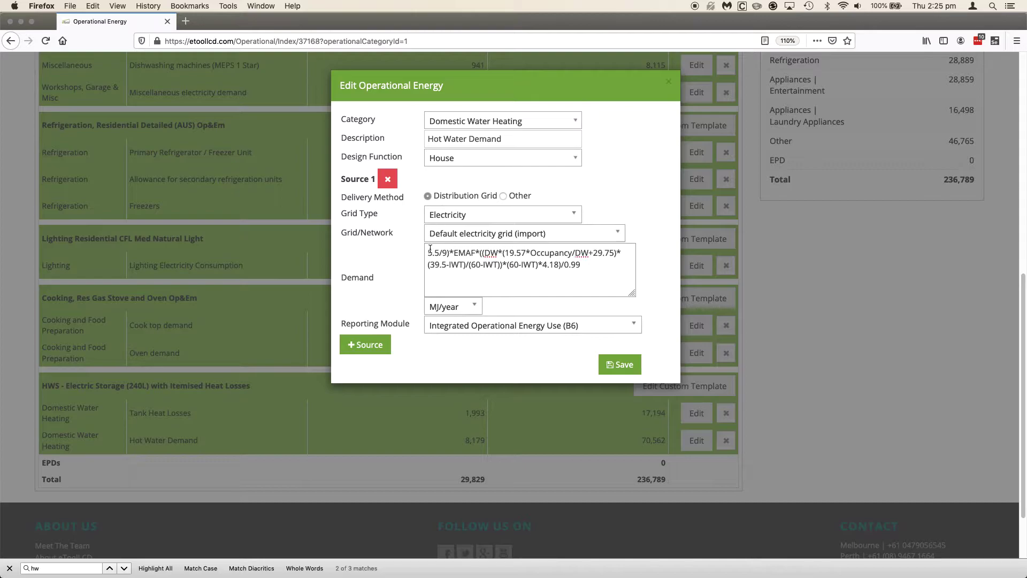
pyautogui.write('(')
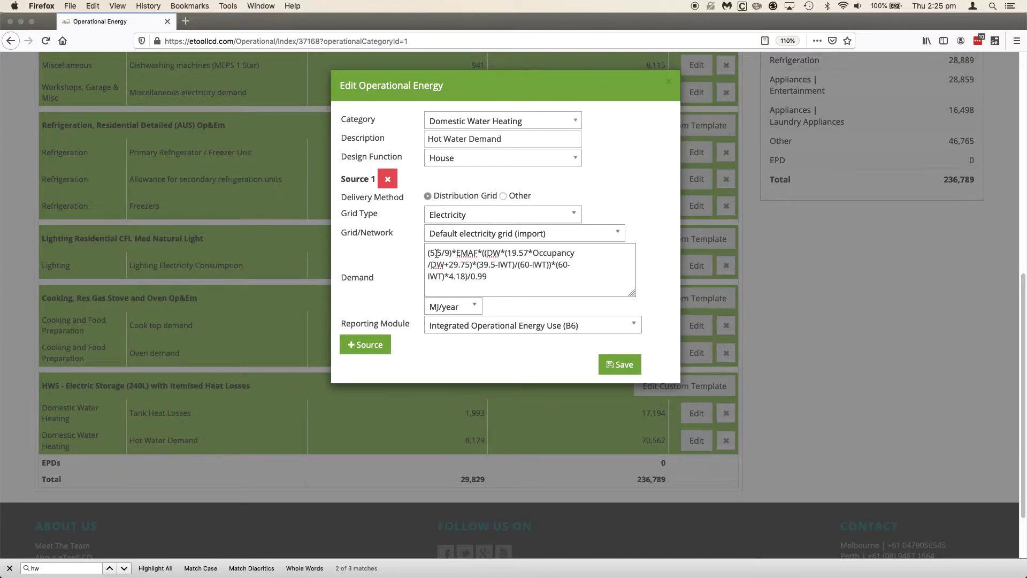
pyautogui.click(609, 363)
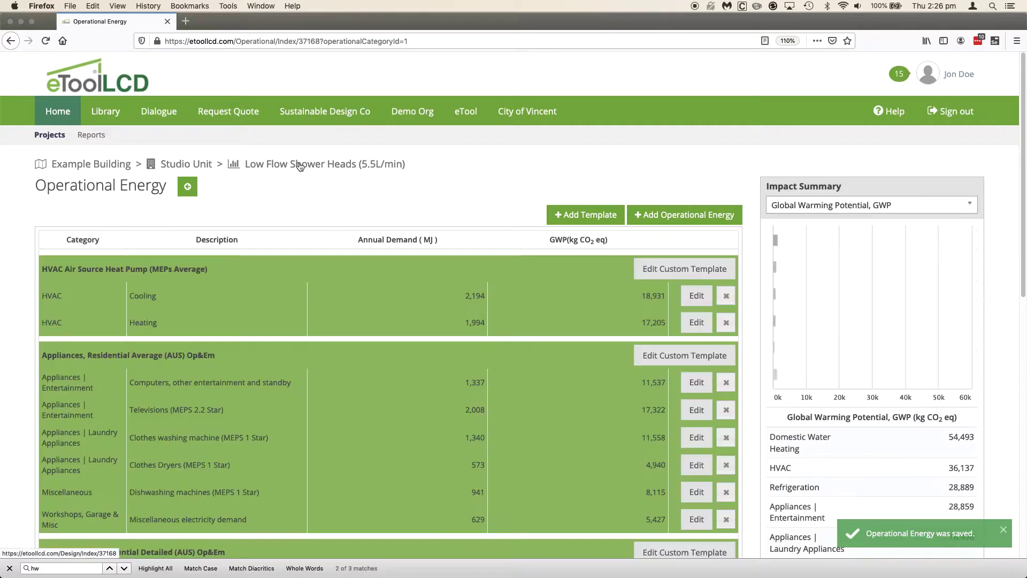
# Review the saved hot water demand, then compare the savings percentages of the CO2 heat pump and low flow shower head scenarios.
pyautogui.scroll(-10, 364, 284)
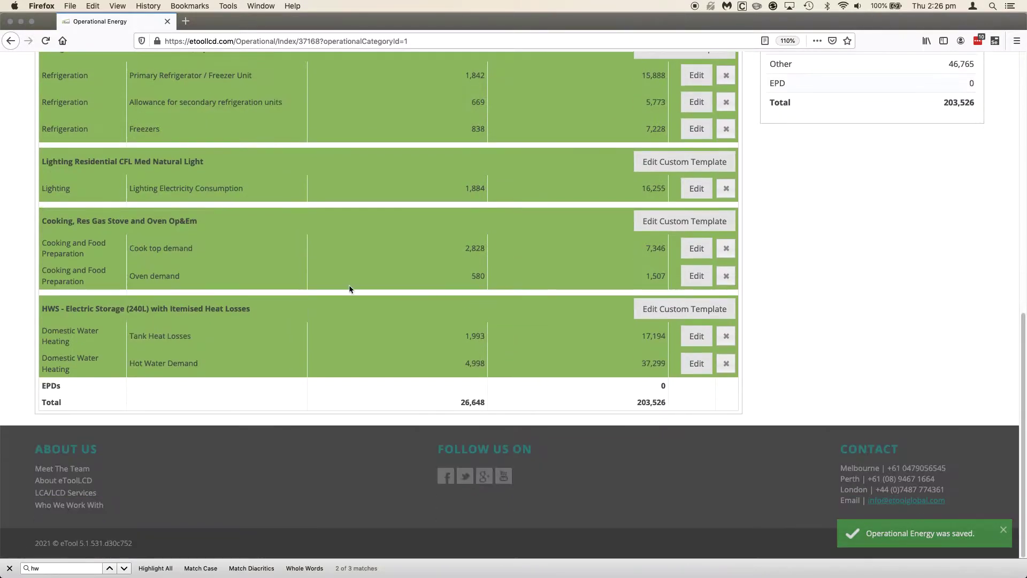
pyautogui.scroll(10, 241, 267)
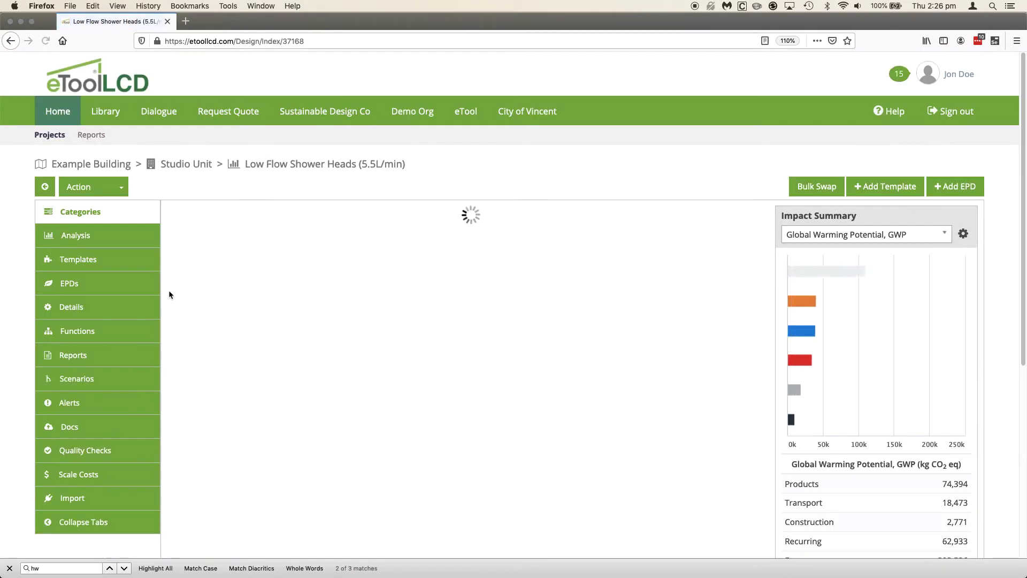
pyautogui.click(107, 379)
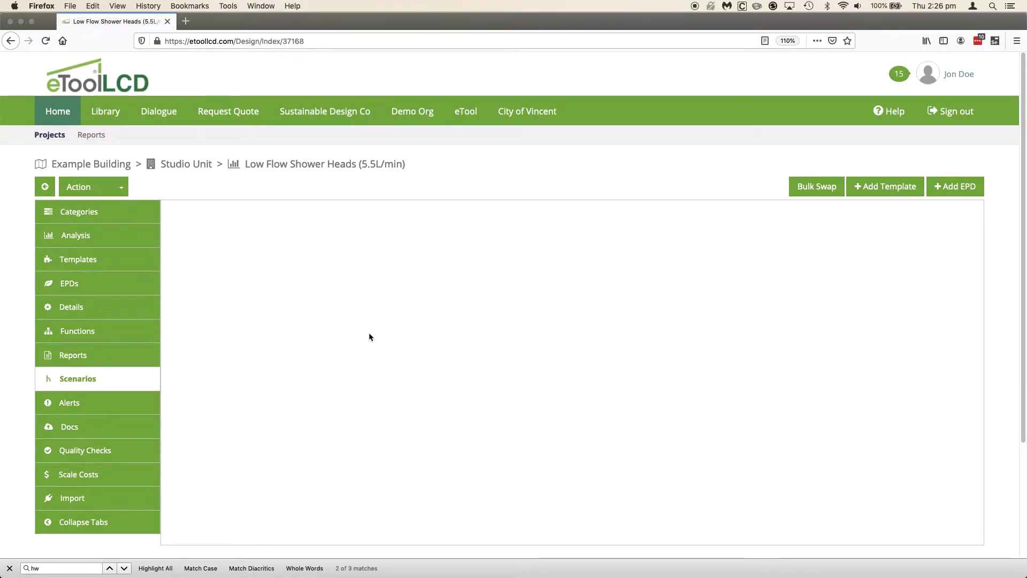
pyautogui.moveTo(859, 418); pyautogui.dragTo(890, 419)
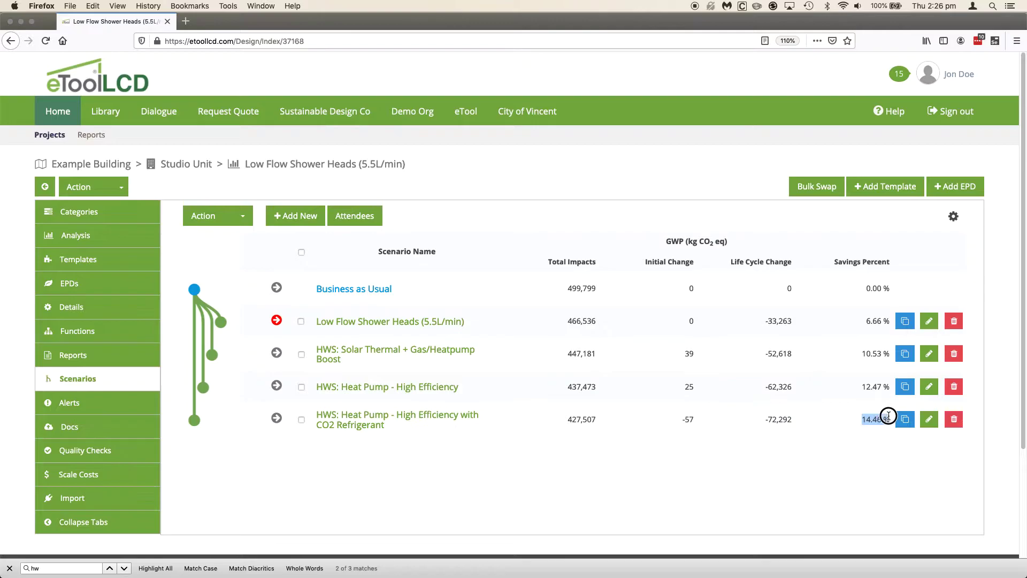
pyautogui.click(527, 335)
pyautogui.moveTo(890, 321); pyautogui.dragTo(805, 326)
pyautogui.click(335, 465)
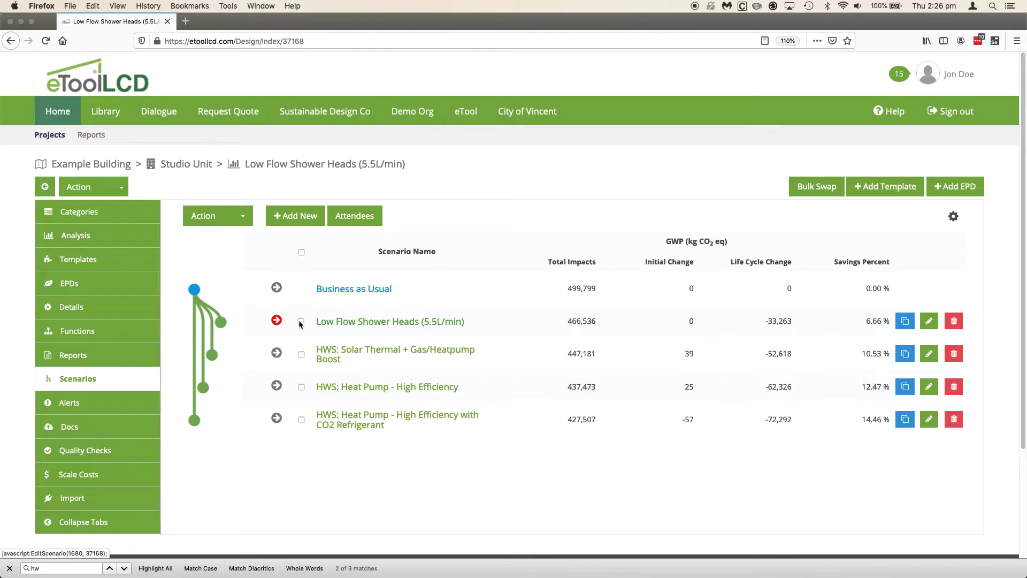
# Copy the "Low Flow Shower Heads (5.5L/min)" scenario and remove "(Copy)" from the duplicate's name.
pyautogui.click(905, 321)
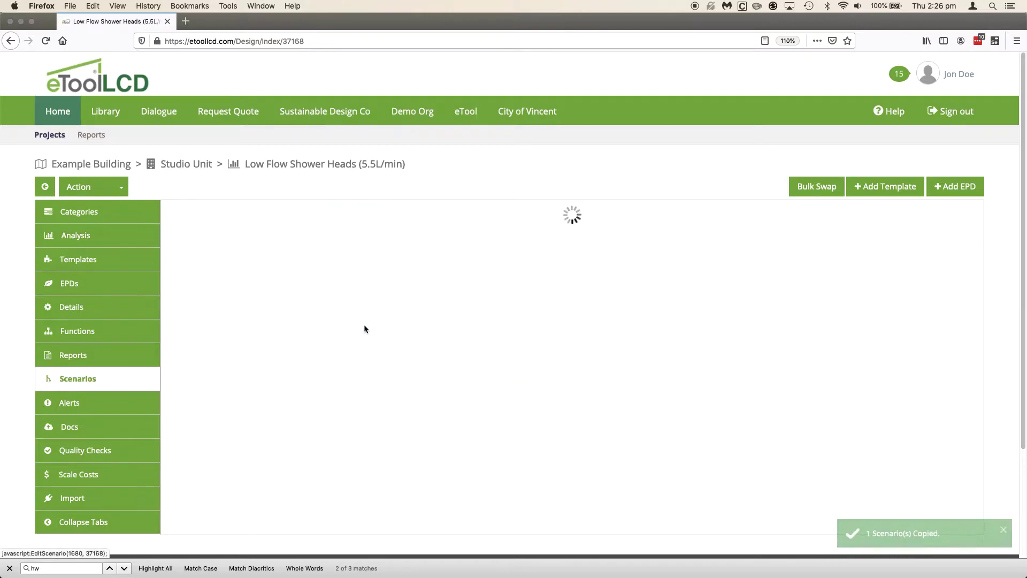
pyautogui.scroll(-2, 348, 388)
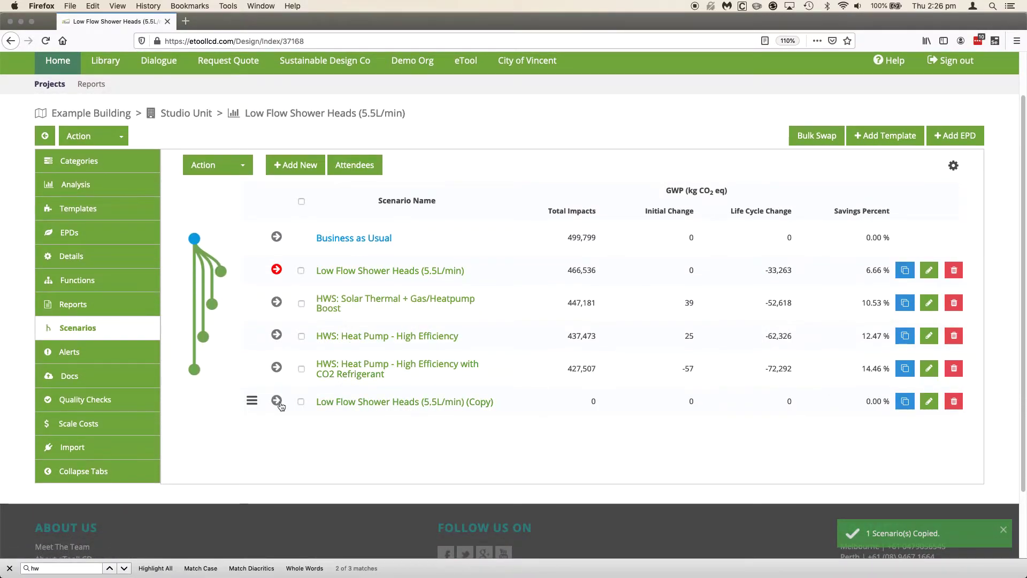
pyautogui.click(364, 402)
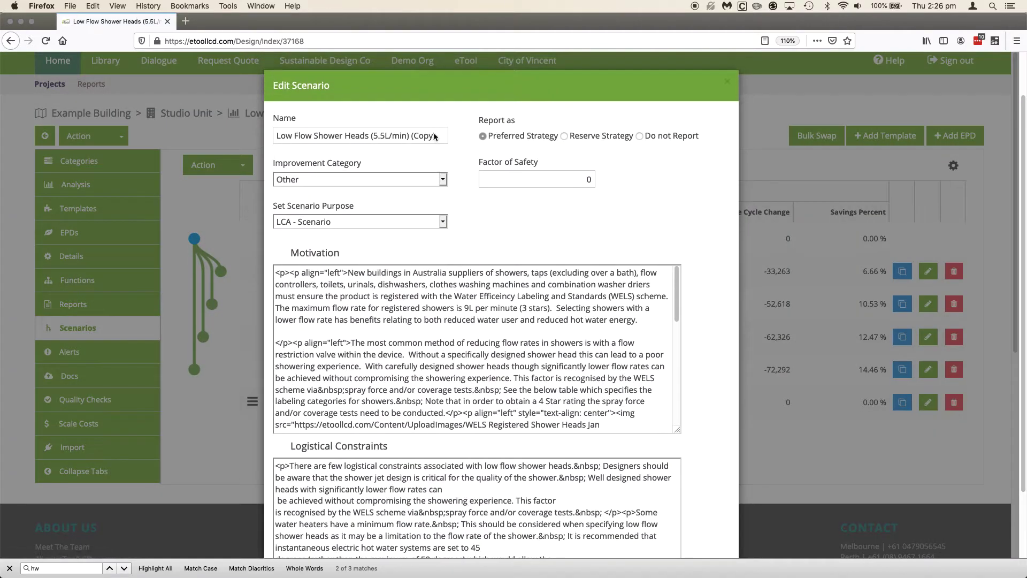
pyautogui.doubleClick(434, 137)
pyautogui.press('BackSpace')
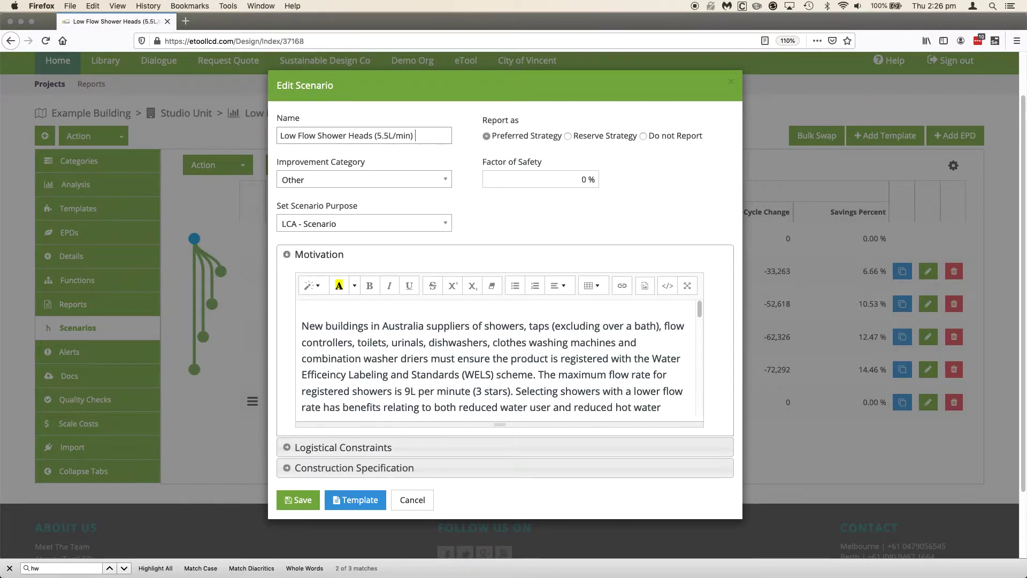
pyautogui.click(302, 500)
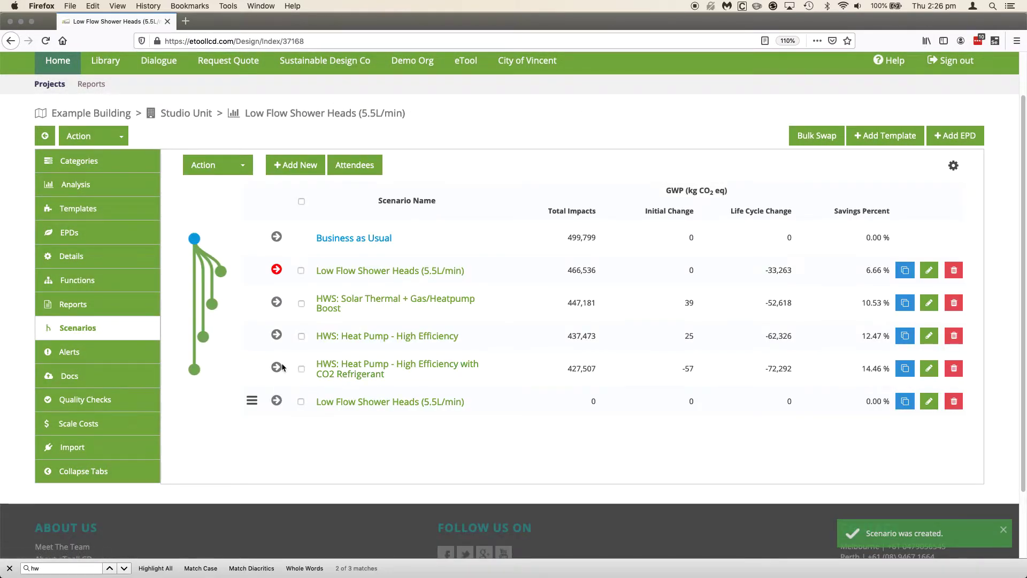
# Activate the duplicated low flow scenario with "HWS: Heat Pump - High Efficiency with CO2 Refrigerant" as its start point.
pyautogui.click(278, 402)
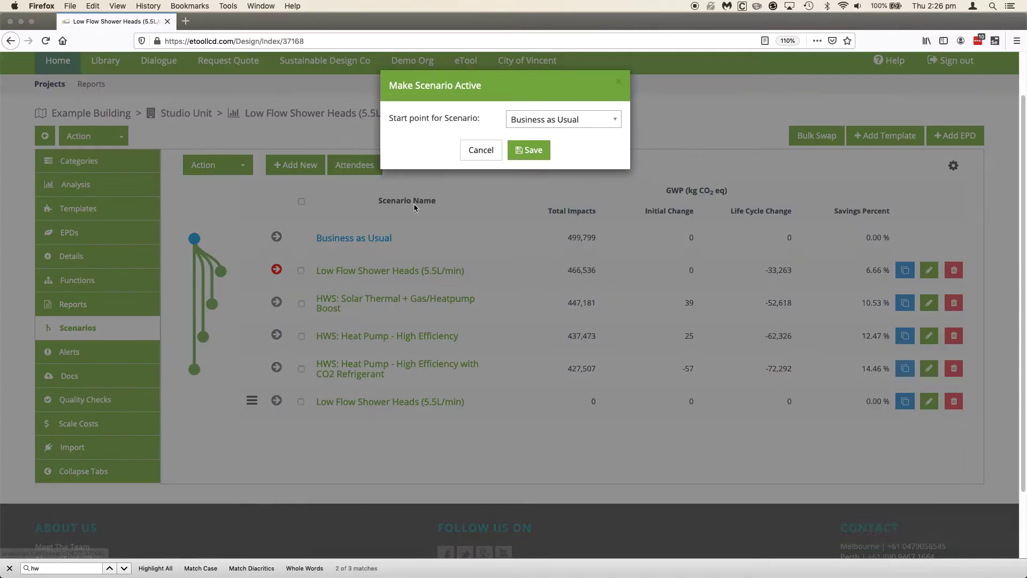
pyautogui.click(593, 119)
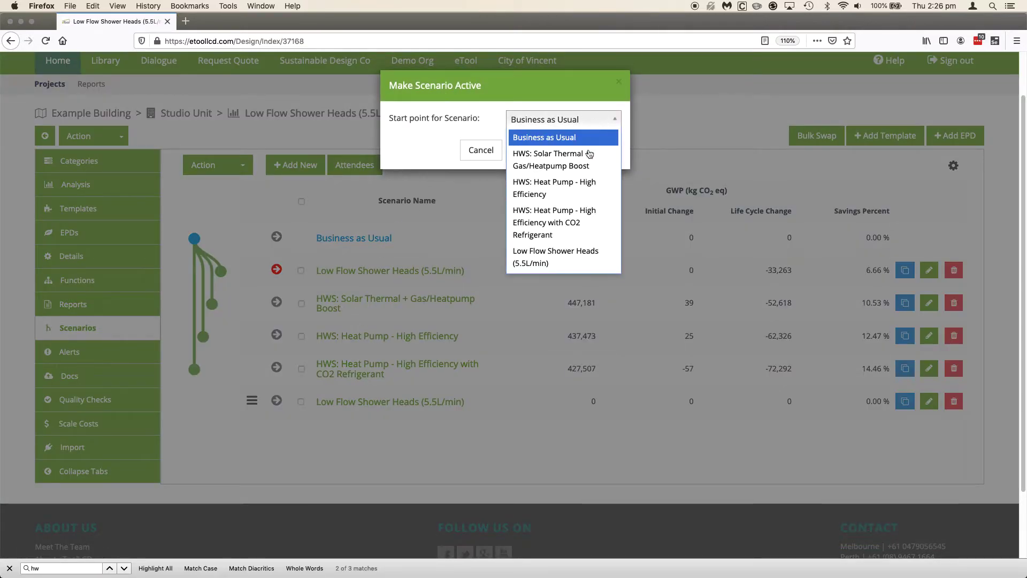
pyautogui.click(541, 227)
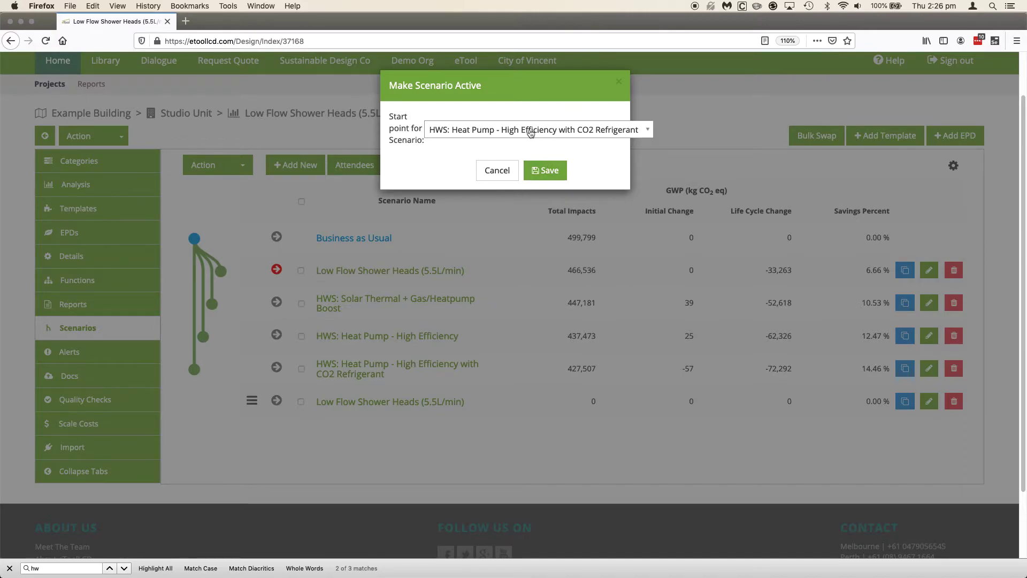
pyautogui.click(543, 172)
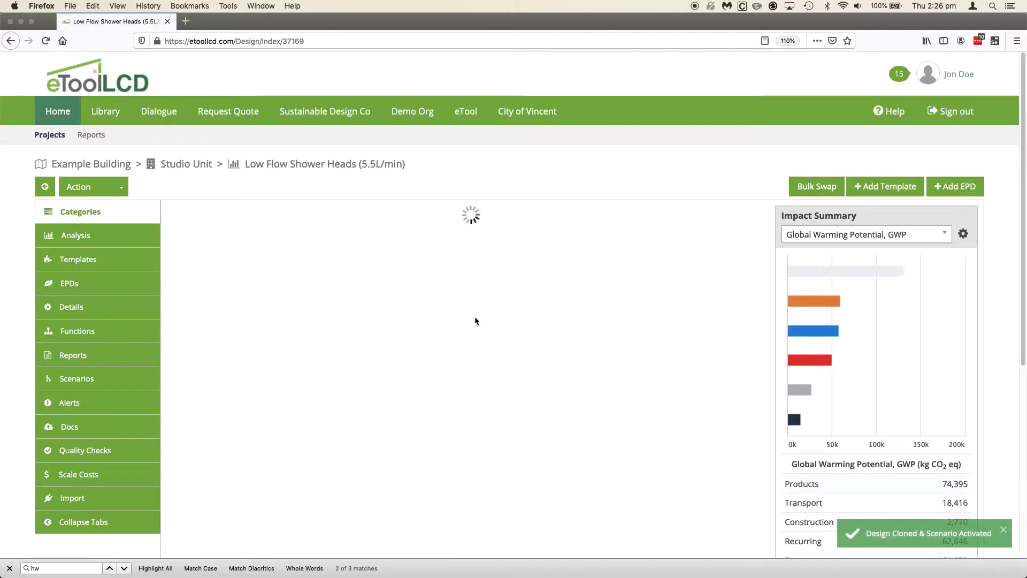
# Open the Operational Energy breakdown of the active low flow scenario at its CO2 heat pump hot water entry.
pyautogui.scroll(-3, 508, 239)
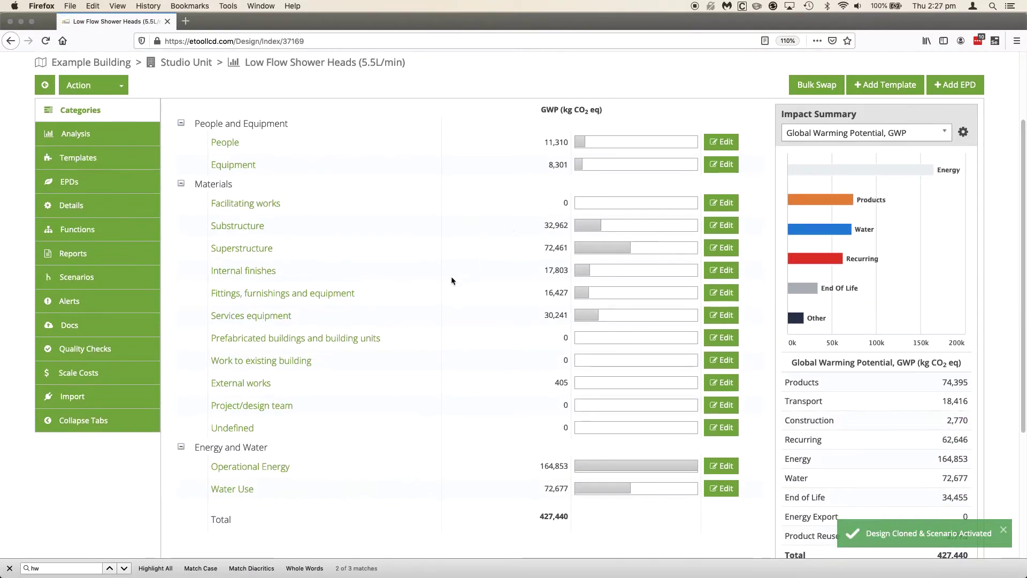
pyautogui.click(249, 468)
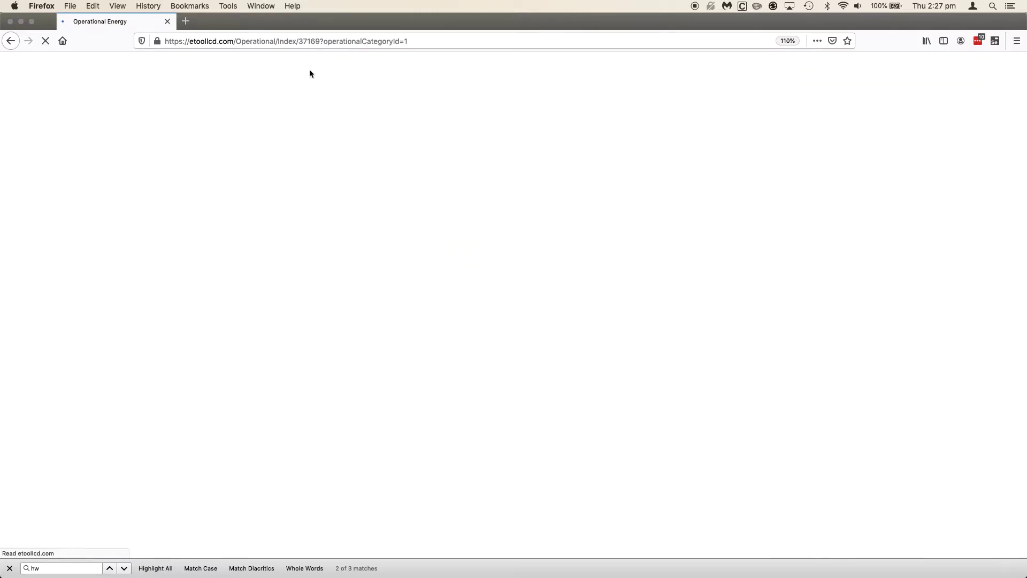
pyautogui.scroll(-10, 433, 197)
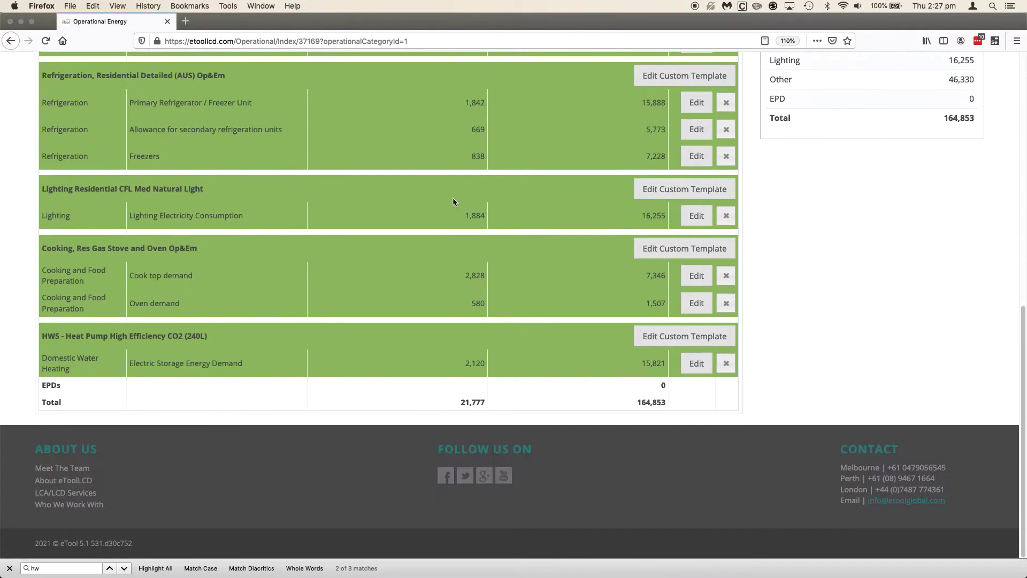
# Try to save the CO2 heat pump's Electric Storage Energy Demand formula with (5.5/9)*( inserted before its DW term.
pyautogui.click(696, 363)
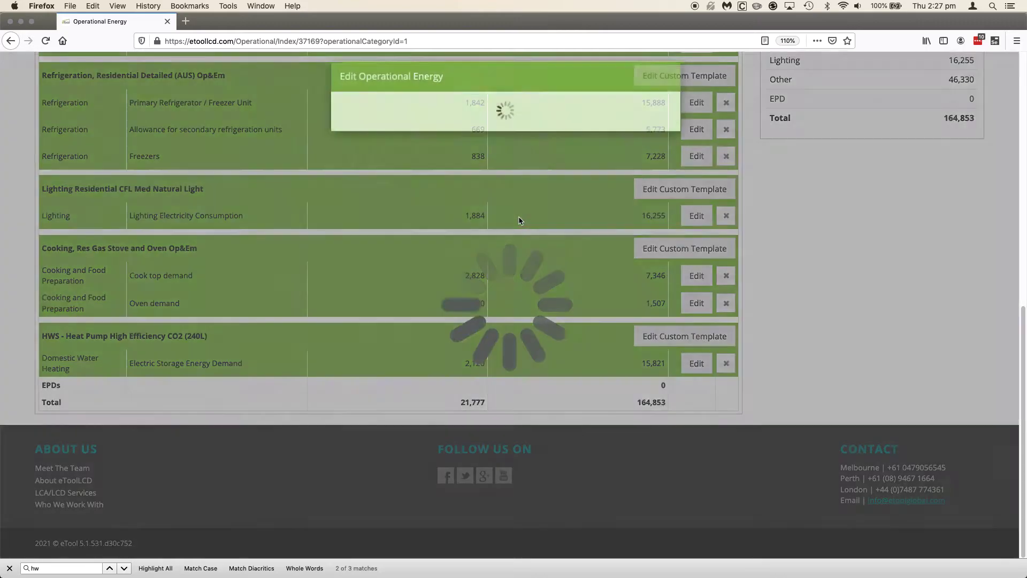
pyautogui.moveTo(578, 268); pyautogui.dragTo(699, 324)
pyautogui.click(429, 251)
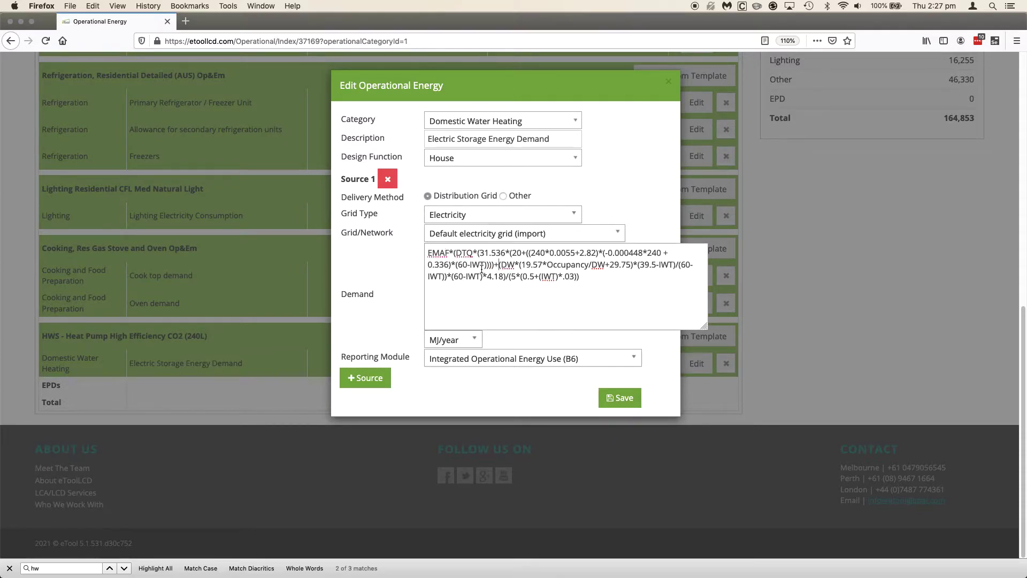
pyautogui.write('5.5/9')
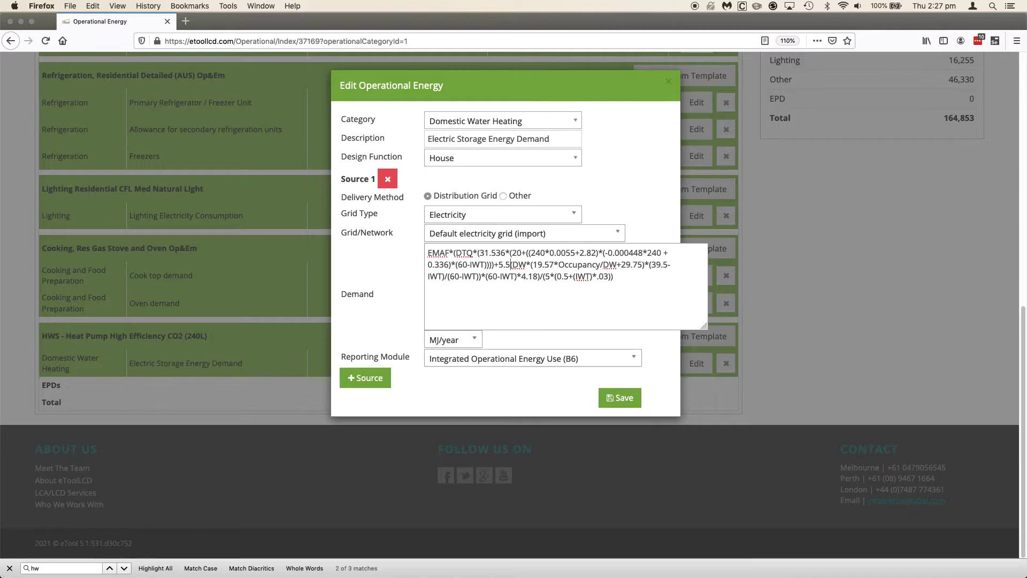
pyautogui.write(')')
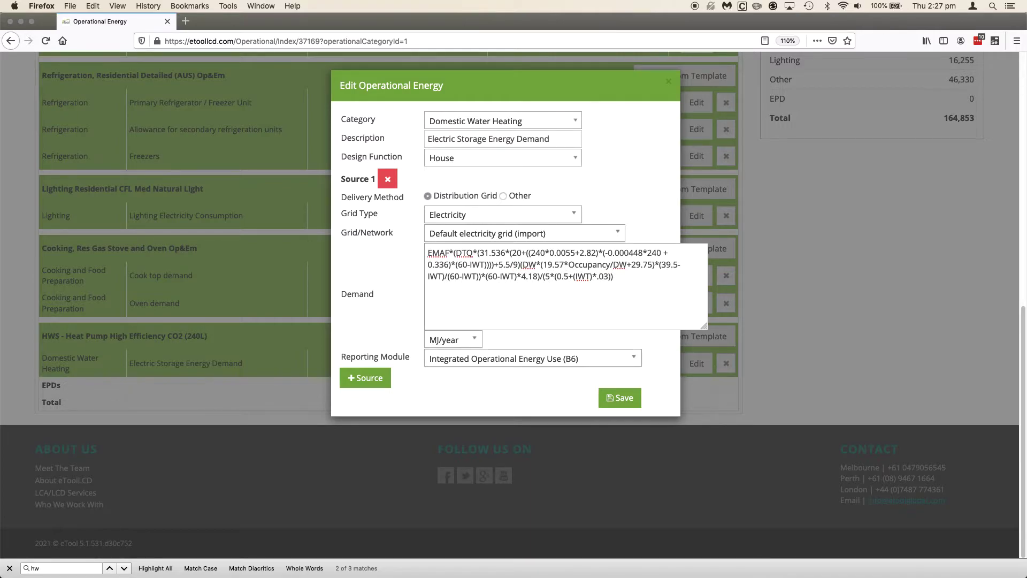
pyautogui.write('*(')
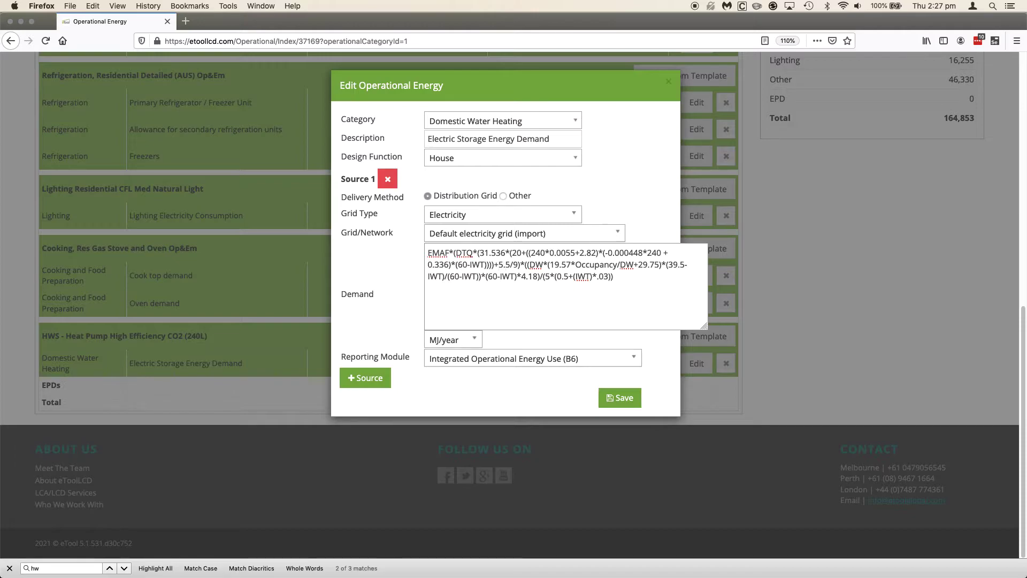
pyautogui.write('(')
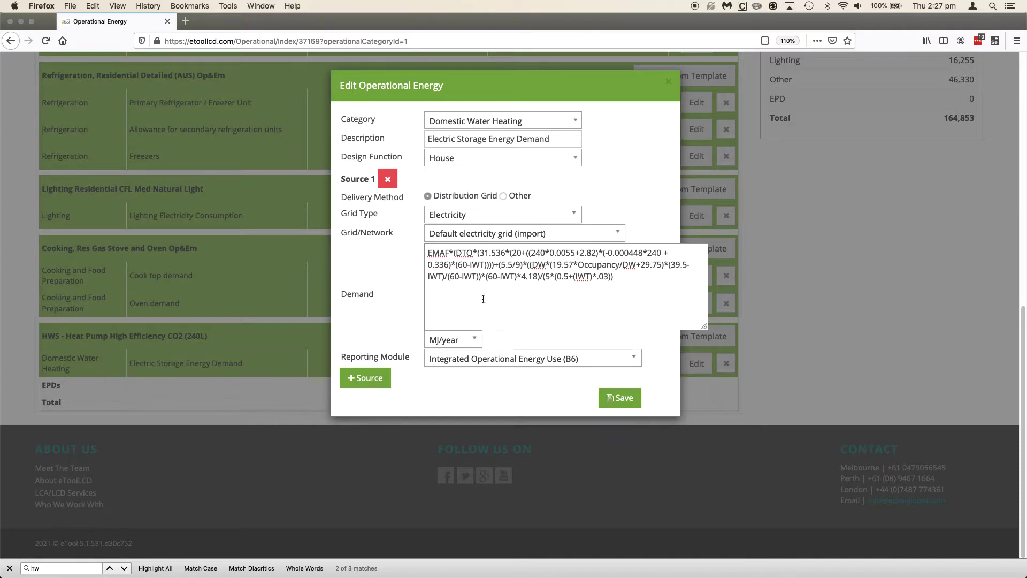
pyautogui.click(618, 402)
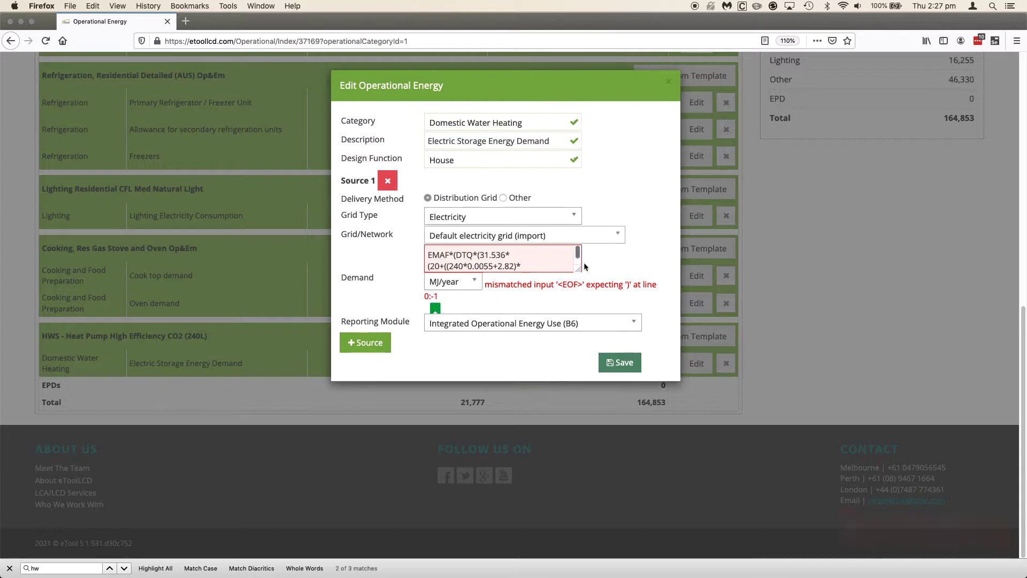
# Copy the (5.5/9)* factor from the Demand formula and discard the unsaved edit.
pyautogui.moveTo(578, 267); pyautogui.dragTo(670, 338)
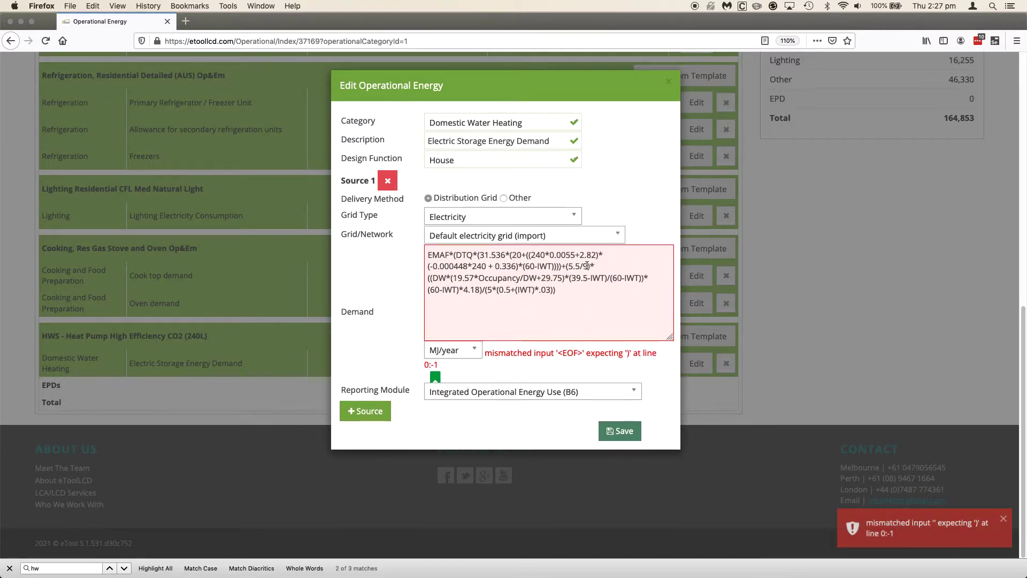
pyautogui.click(566, 267)
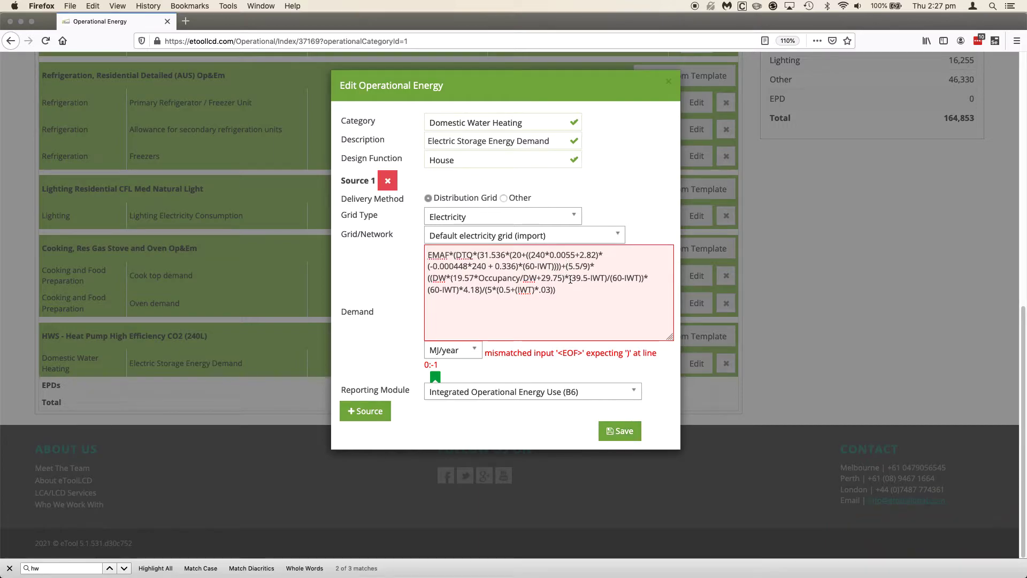
pyautogui.keyDown('shift'); pyautogui.click(599, 267); pyautogui.keyUp('shift')
pyautogui.press('BackSpace')
pyautogui.press('super+z')
pyautogui.press('super+c')
pyautogui.click(668, 82)
# Multiply the entire Electric Storage Energy Demand formula by (5.5/9), enclosing the original expression in parentheses, and save it.
pyautogui.click(696, 364)
pyautogui.click(429, 254)
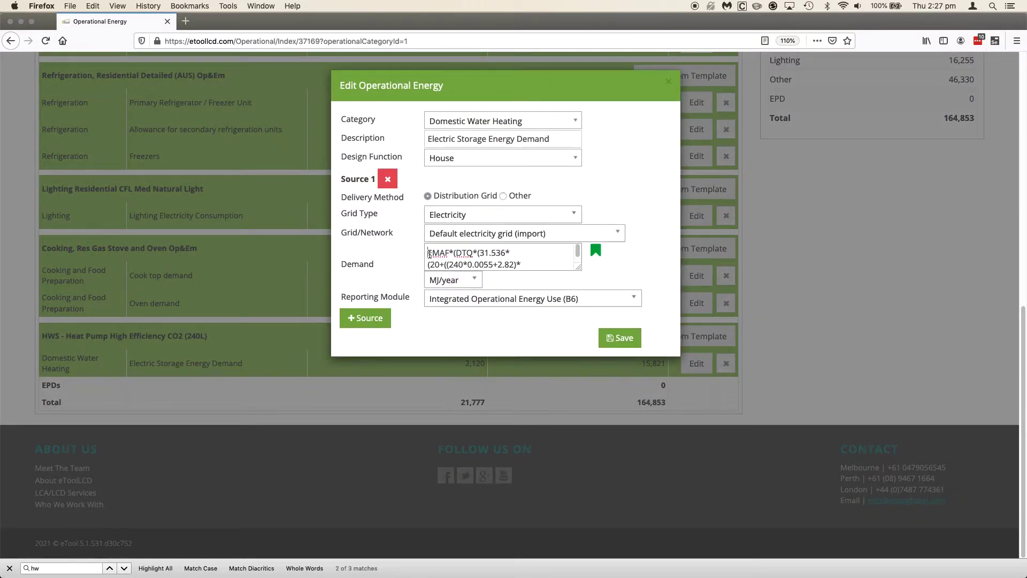
pyautogui.press('super+v')
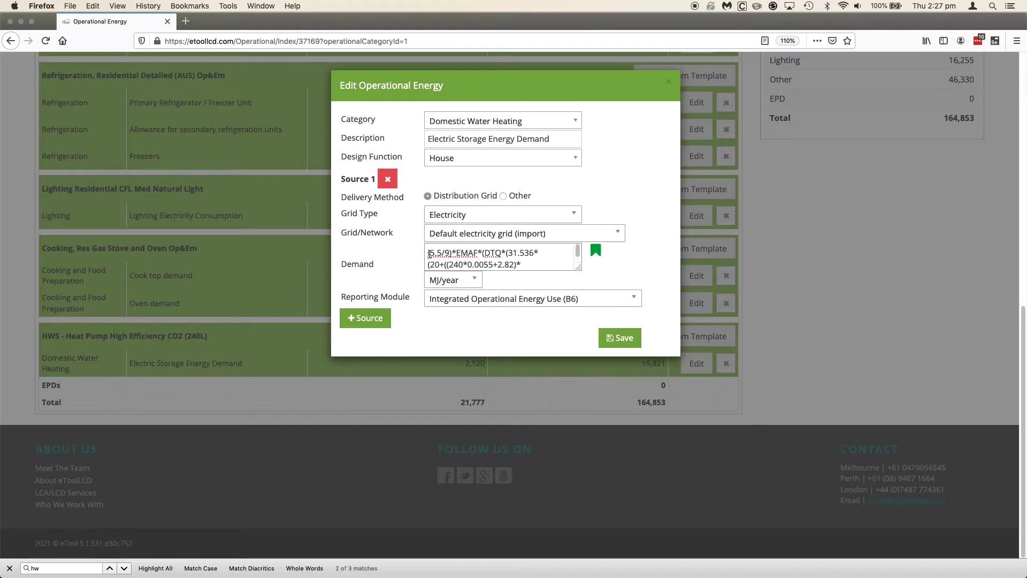
pyautogui.write('(')
pyautogui.press('Down')
pyautogui.press('Down')
pyautogui.press('Down')
pyautogui.press('Down')
pyautogui.press('Down')
pyautogui.press('Down')
pyautogui.press('Down')
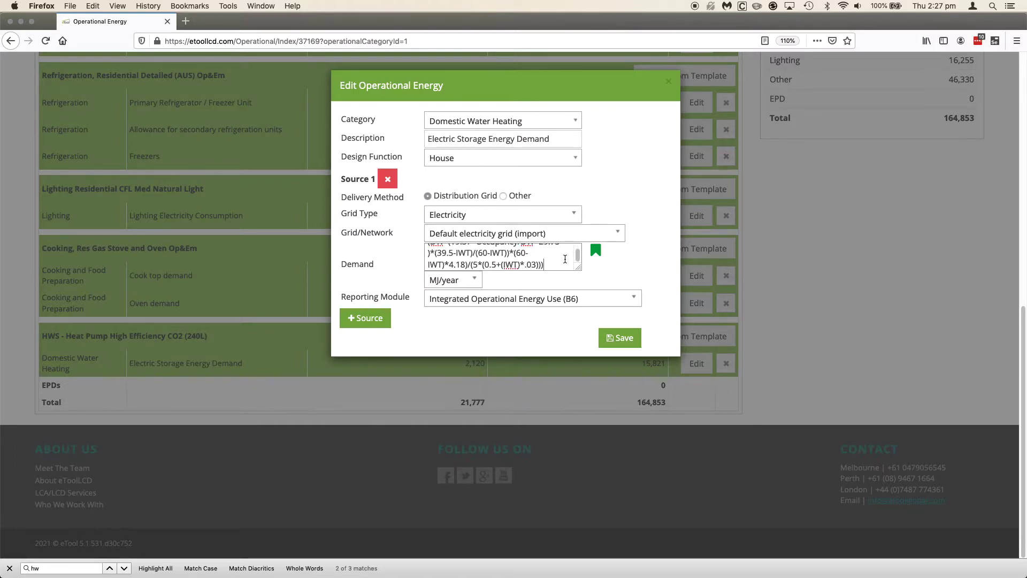
pyautogui.click(620, 337)
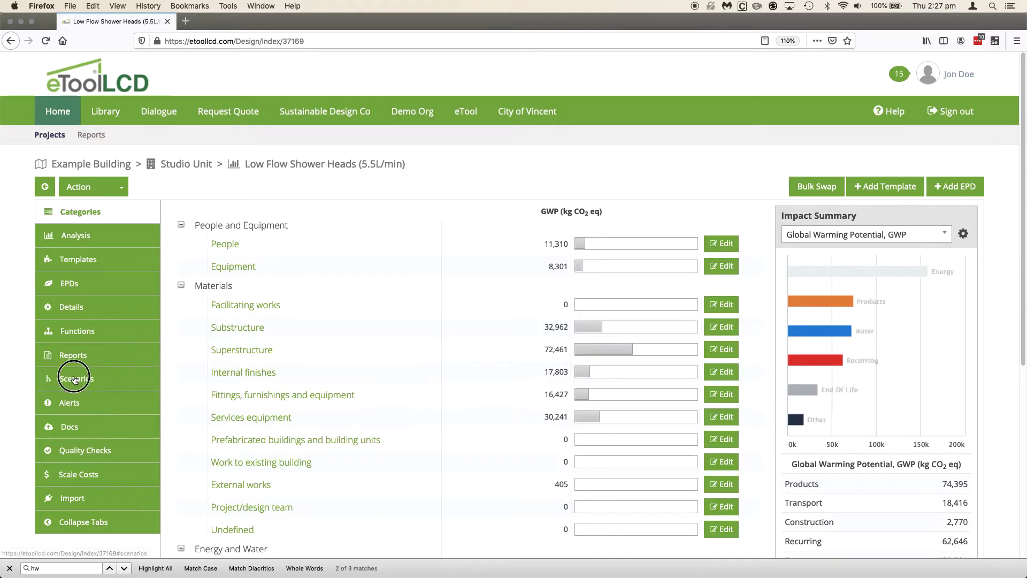
# Compare the savings percentages and total impacts of the two low flow scenarios and the CO2 heat pump scenario.
pyautogui.click(80, 378)
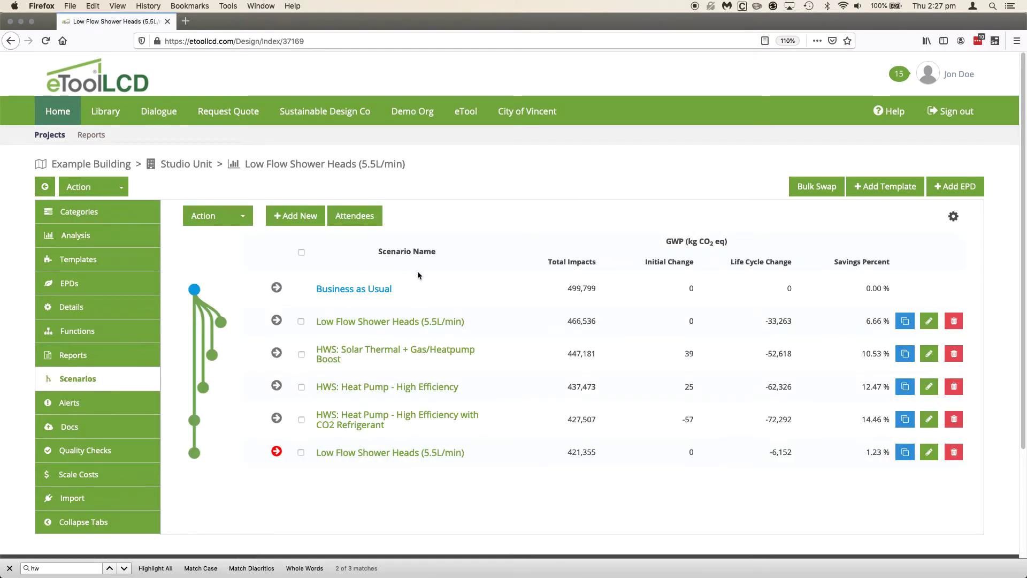
pyautogui.moveTo(866, 452); pyautogui.dragTo(903, 451)
pyautogui.moveTo(856, 419); pyautogui.dragTo(897, 420)
pyautogui.moveTo(865, 452); pyautogui.dragTo(891, 456)
pyautogui.moveTo(854, 320); pyautogui.dragTo(889, 321)
pyautogui.moveTo(865, 321); pyautogui.dragTo(889, 321)
pyautogui.click(874, 439)
pyautogui.moveTo(862, 419); pyautogui.dragTo(890, 420)
pyautogui.moveTo(859, 454); pyautogui.dragTo(896, 452)
pyautogui.moveTo(569, 452); pyautogui.dragTo(626, 448)
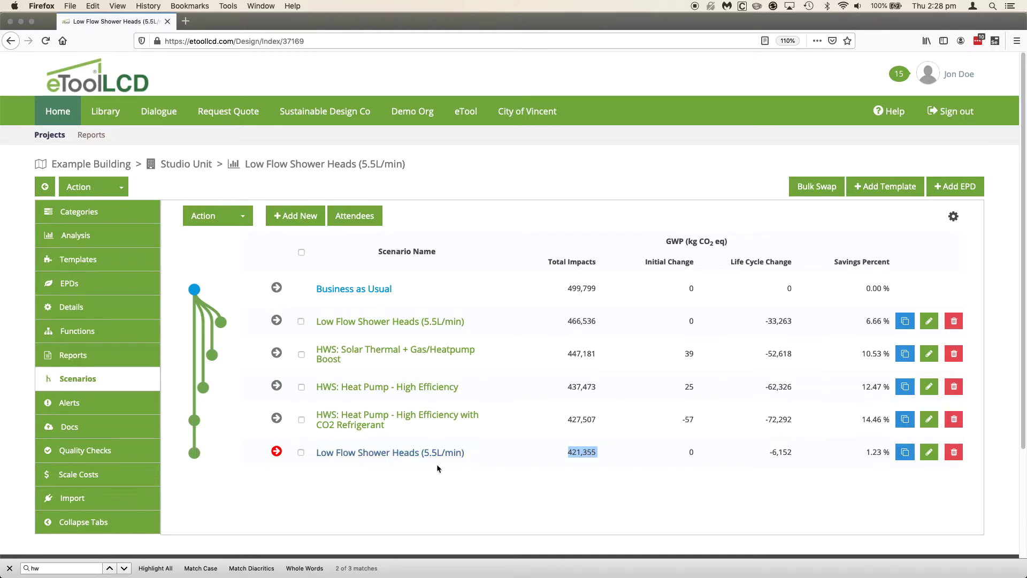
pyautogui.click(570, 451)
pyautogui.moveTo(568, 452); pyautogui.dragTo(618, 455)
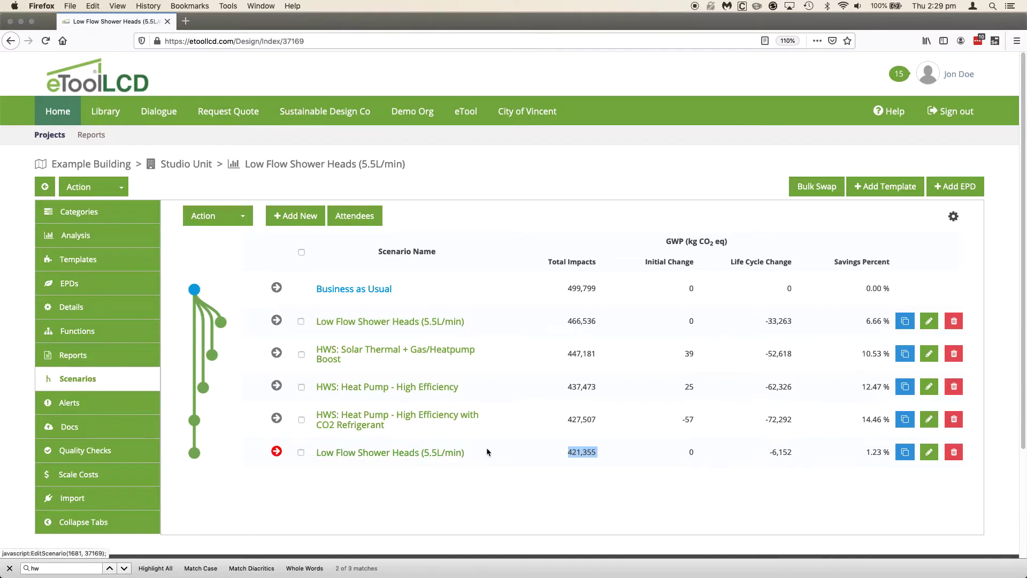
pyautogui.click(498, 473)
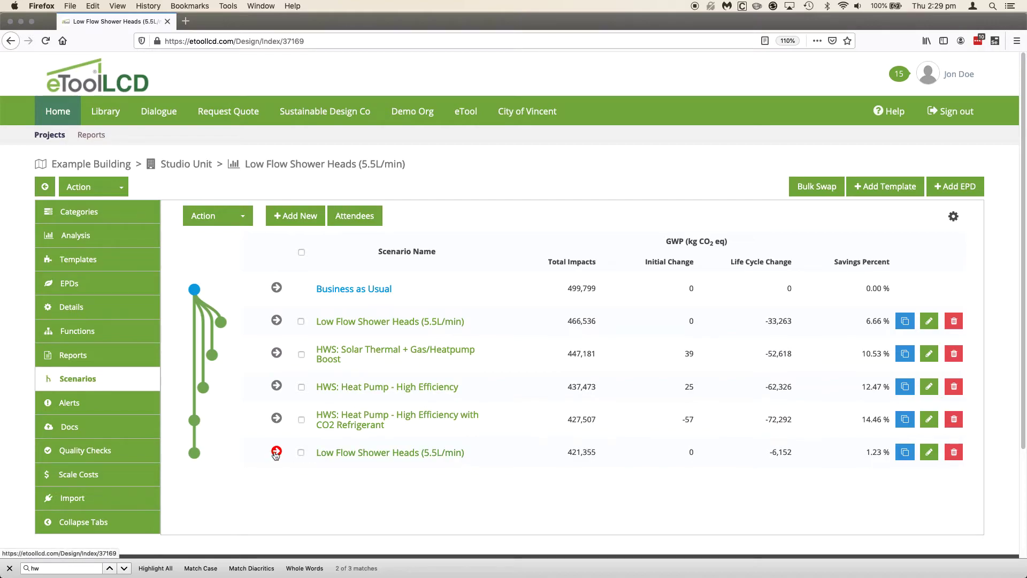
# View the Studio Unit's designs and reopen the scenarios of the last "Low Flow Shower Heads (5.5L/min)" design.
pyautogui.click(175, 164)
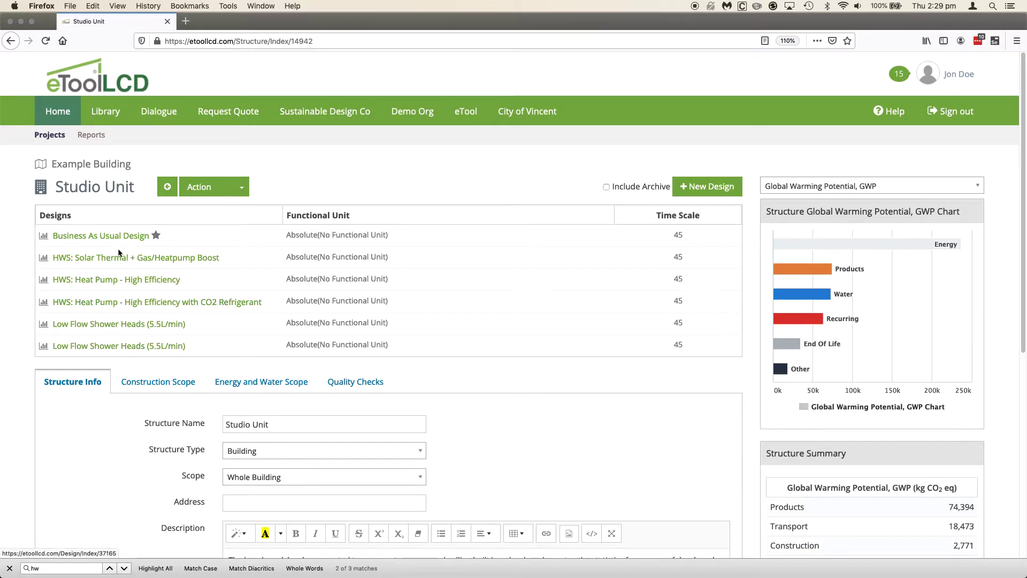
pyautogui.click(115, 346)
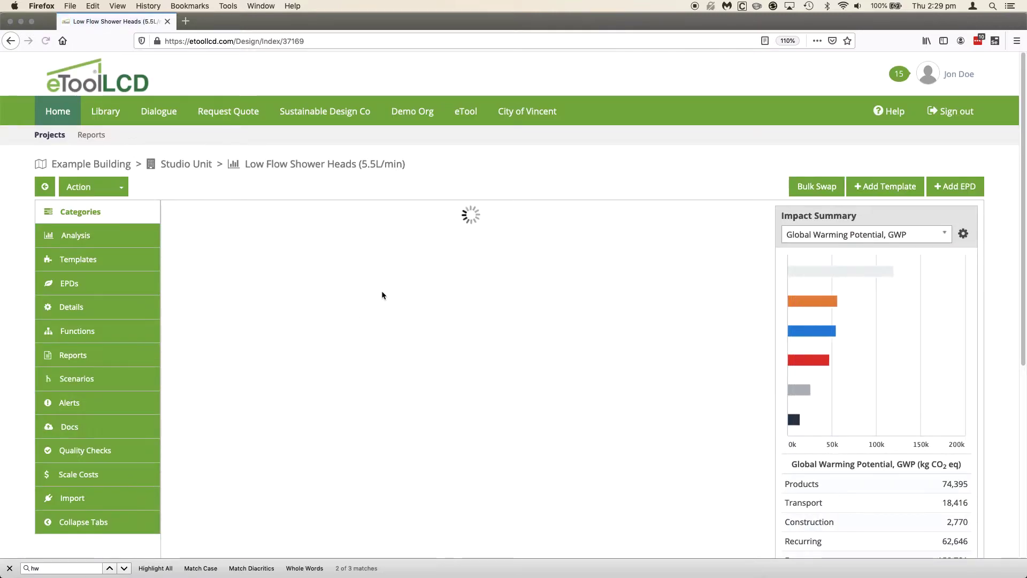
pyautogui.click(107, 381)
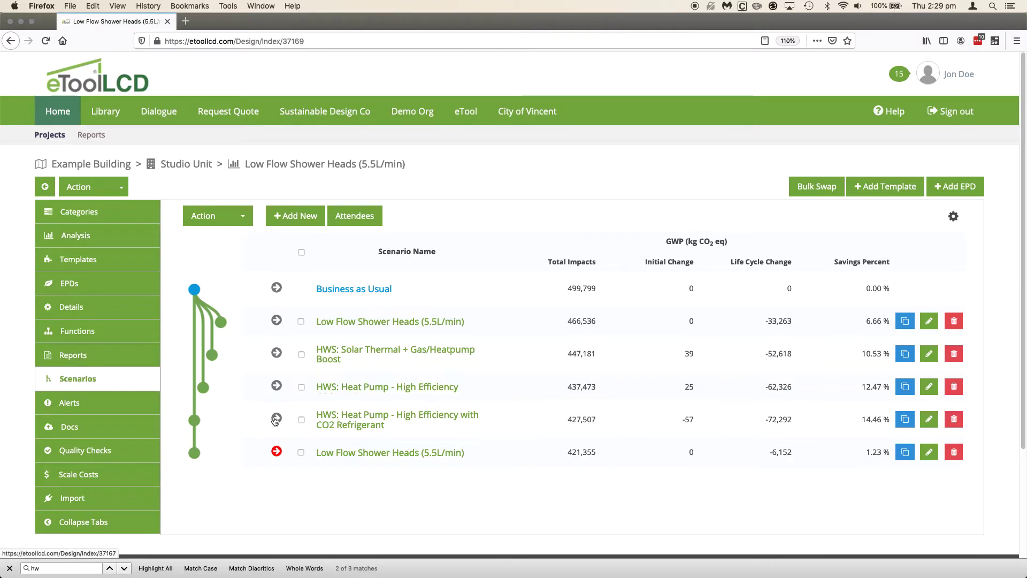
# Switch to the "HWS: Heat Pump - High Efficiency with CO2 Refrigerant" design and view its scenarios.
pyautogui.click(276, 419)
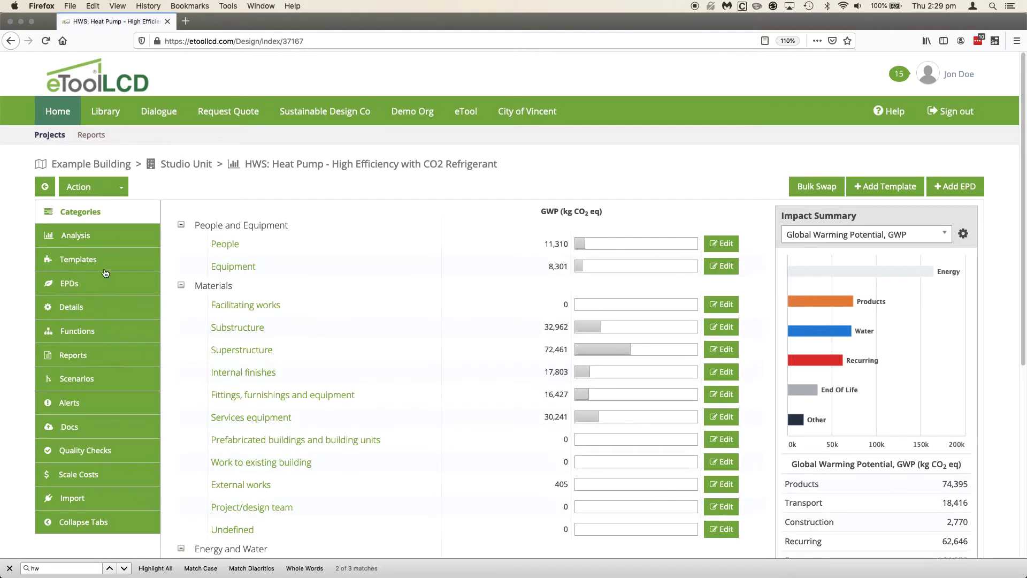
pyautogui.click(104, 185)
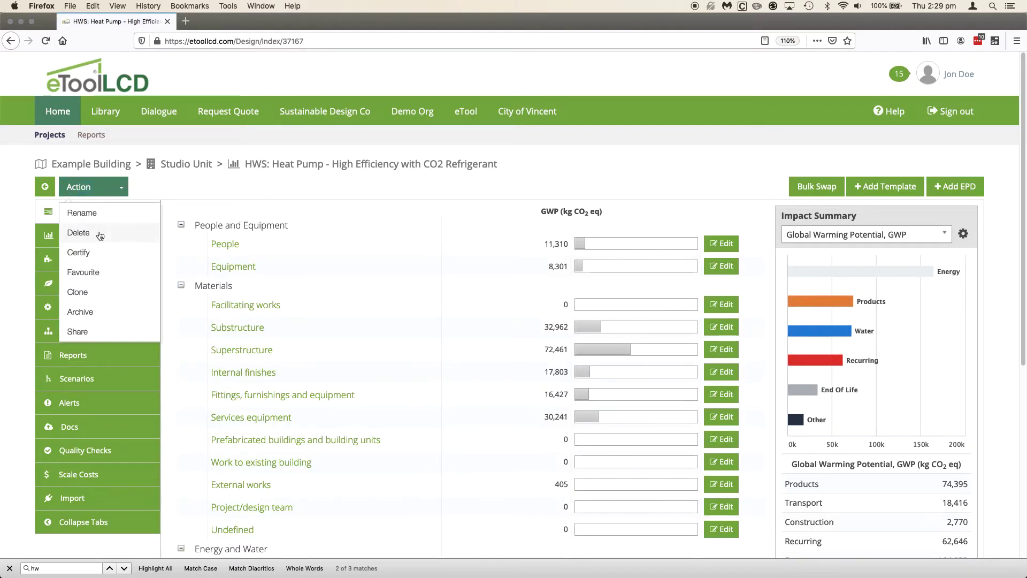
pyautogui.click(91, 380)
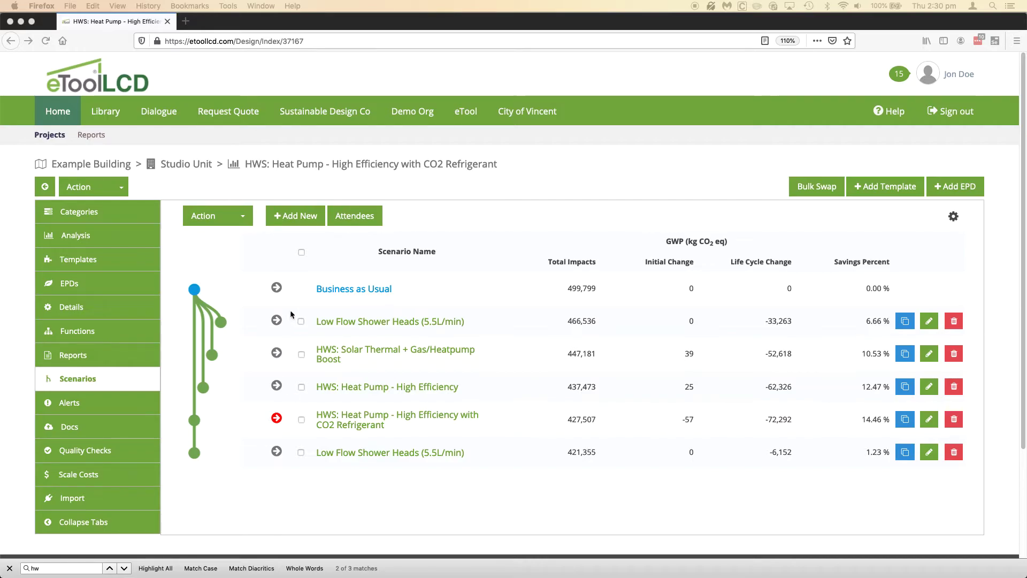
pyautogui.click(243, 223)
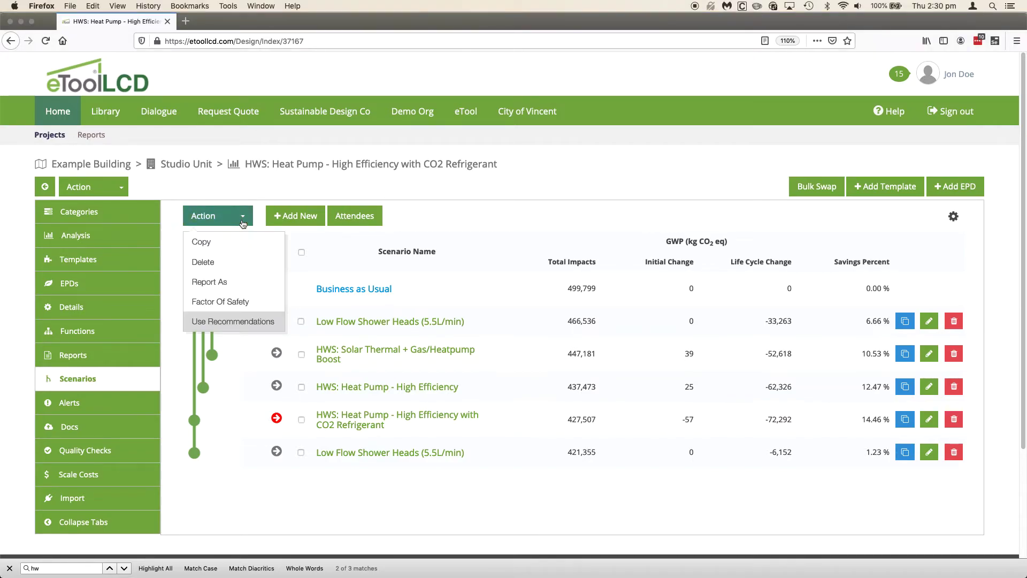
pyautogui.click(249, 322)
pyautogui.click(432, 499)
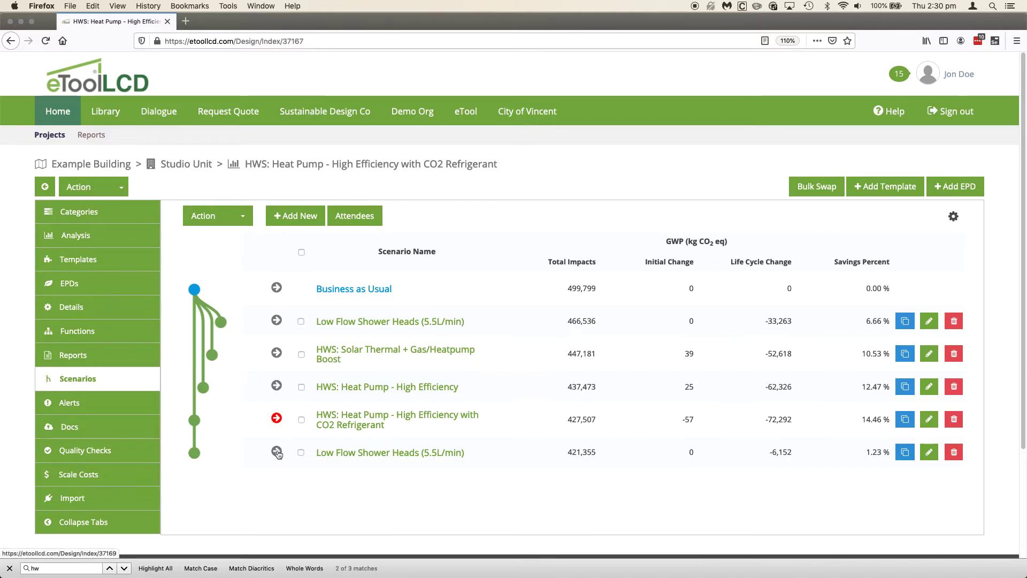
# Return to the low flow design built on the CO2 heat pump and save its scenario purpose as "LCA - Improved".
pyautogui.click(277, 452)
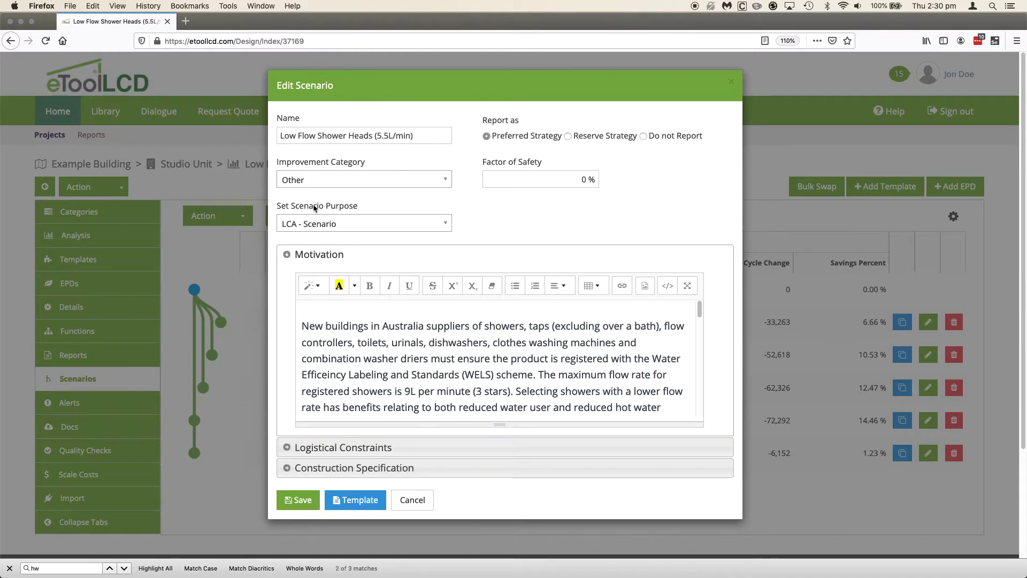
pyautogui.click(384, 223)
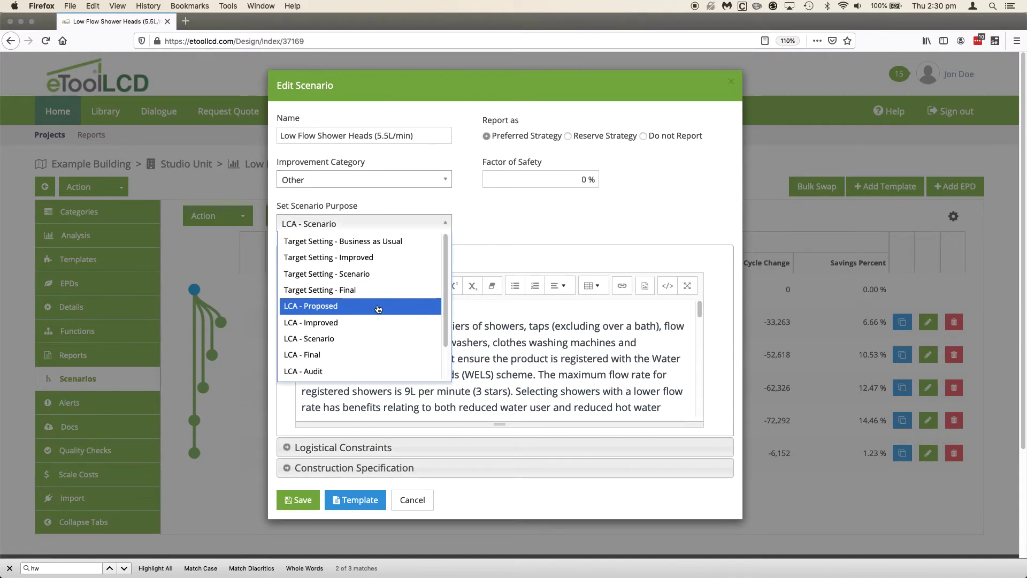
pyautogui.click(369, 322)
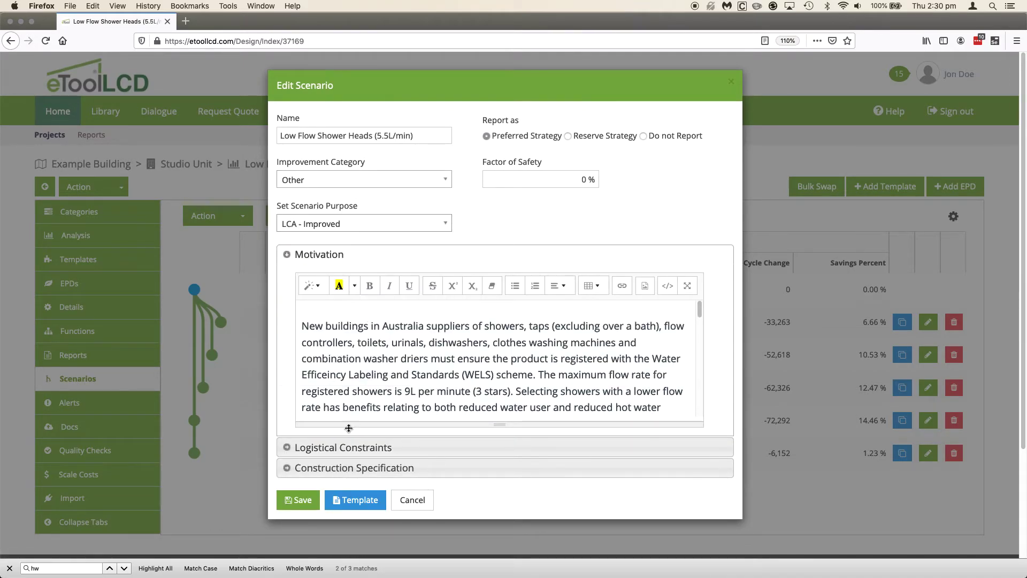
pyautogui.click(291, 499)
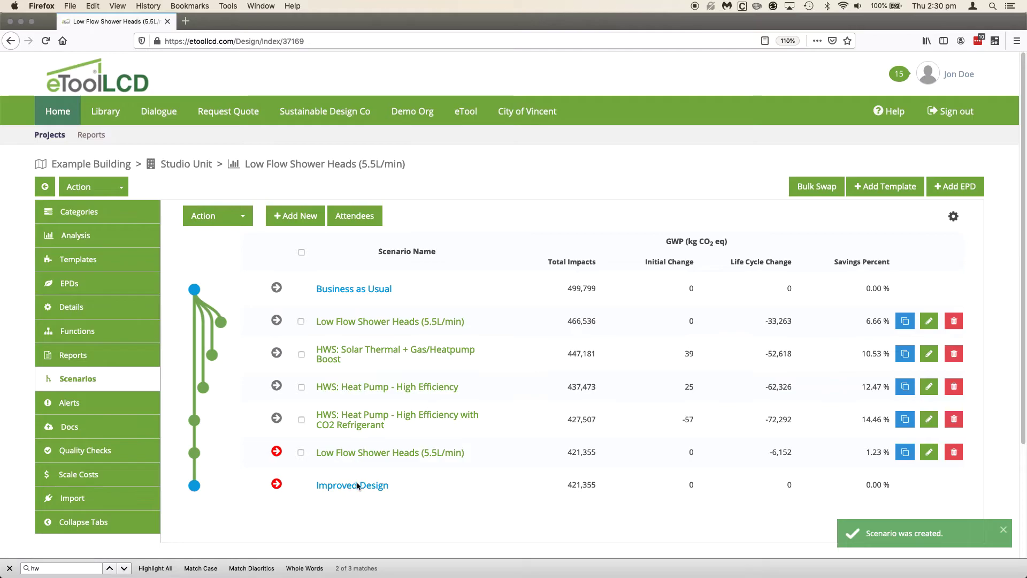
# Open the low flow design built on the CO2 heat pump and save its scenario purpose as "LCA - Proposed".
pyautogui.click(276, 483)
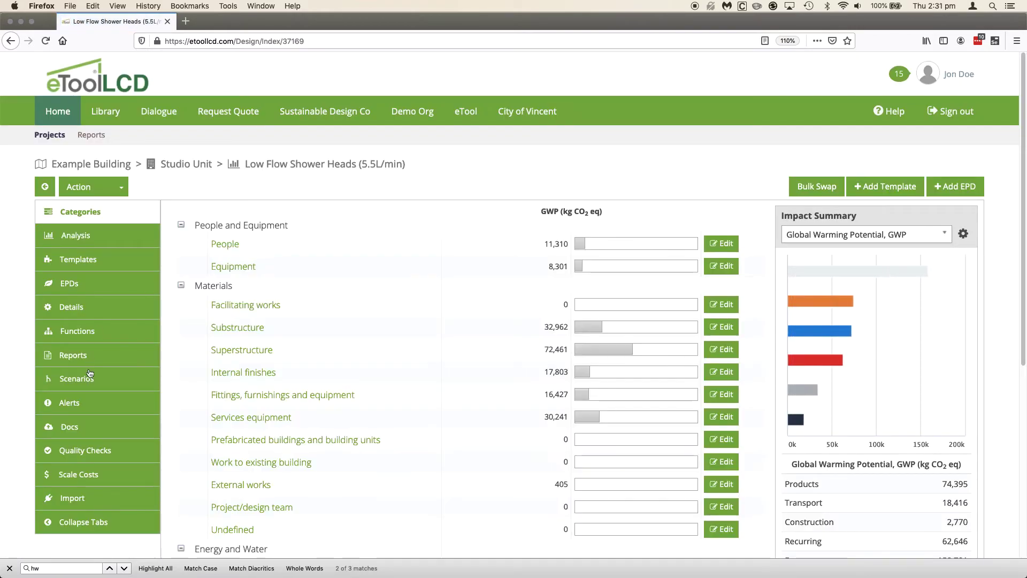
pyautogui.click(90, 373)
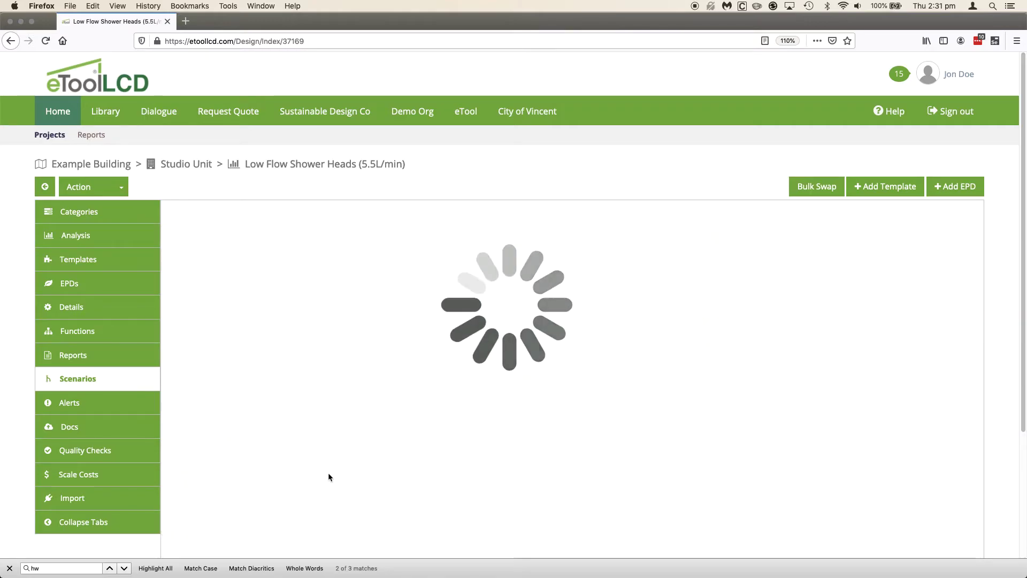
pyautogui.click(389, 453)
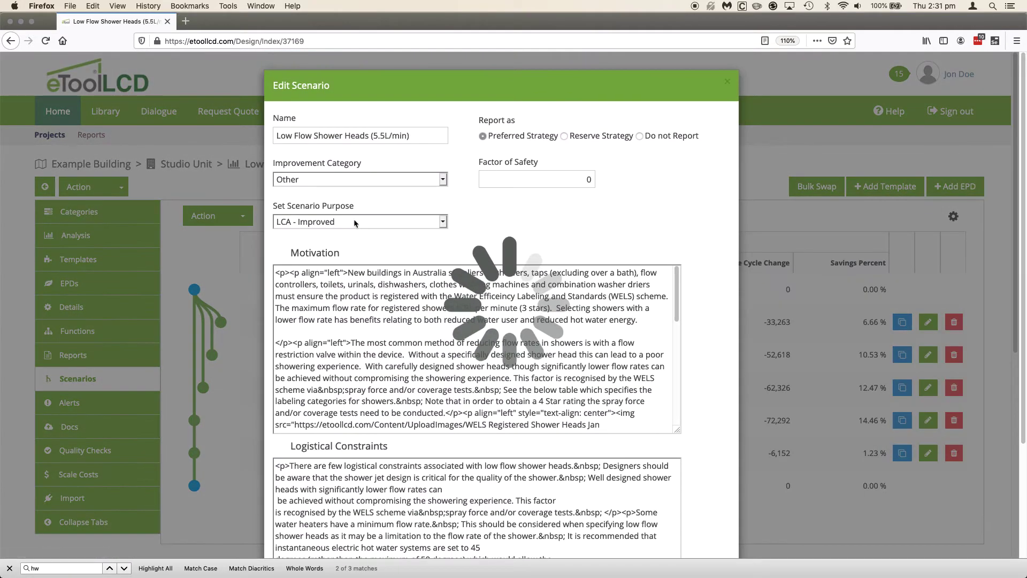
pyautogui.click(344, 221)
pyautogui.click(353, 306)
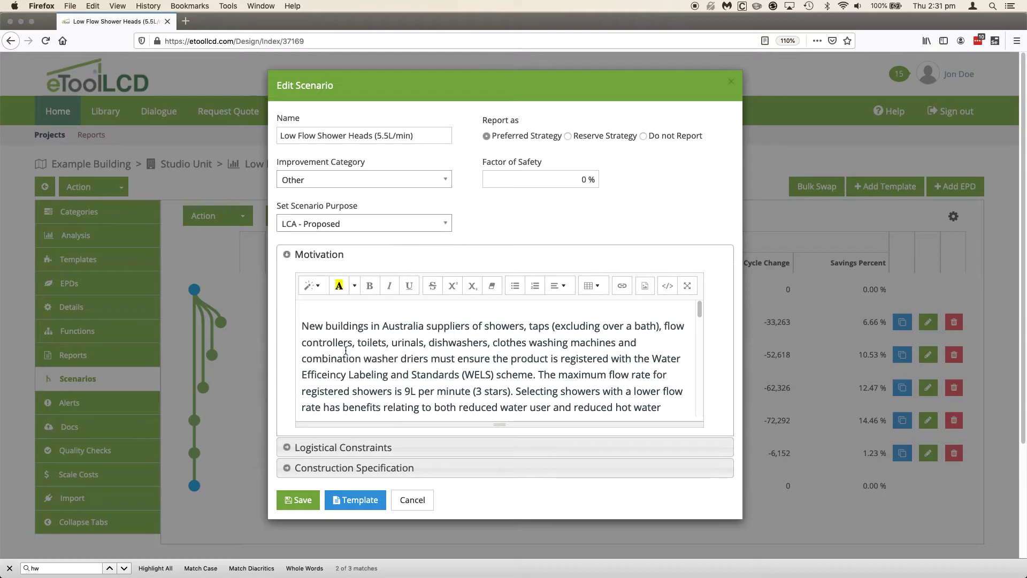
pyautogui.click(288, 503)
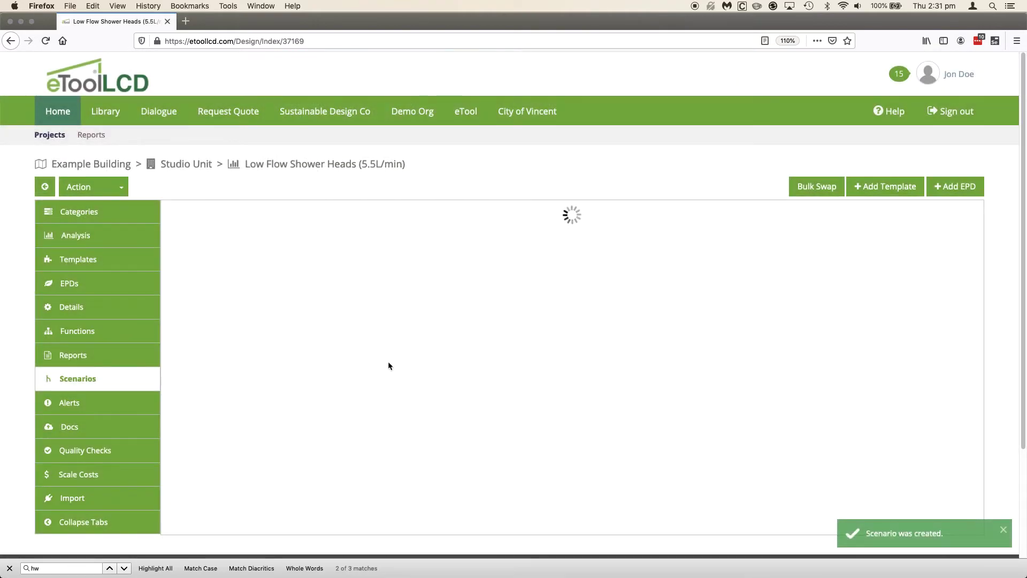
# Start adding a new scenario to the low flow design from a recommendation template.
pyautogui.scroll(-2, 407, 224)
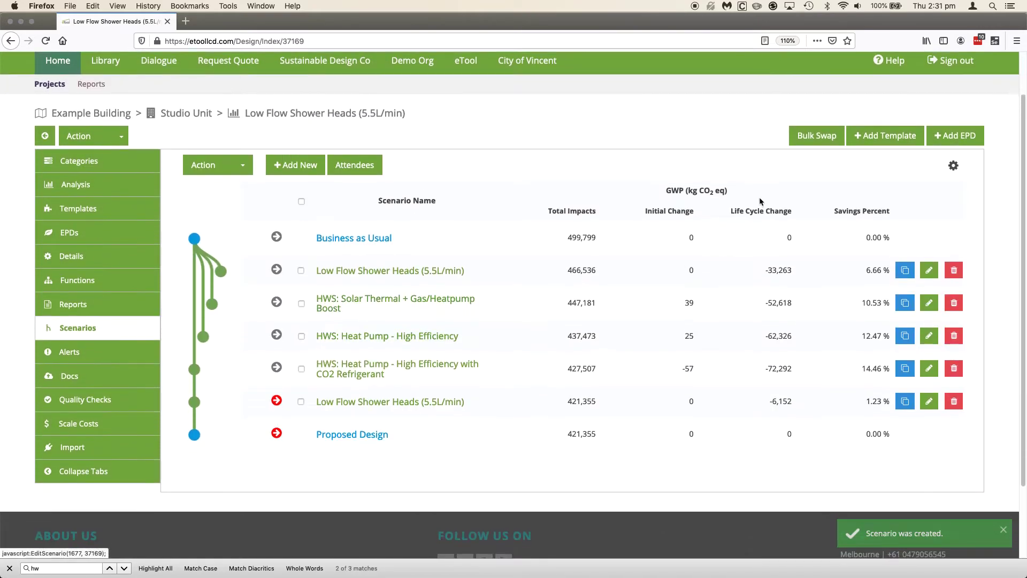
pyautogui.click(297, 165)
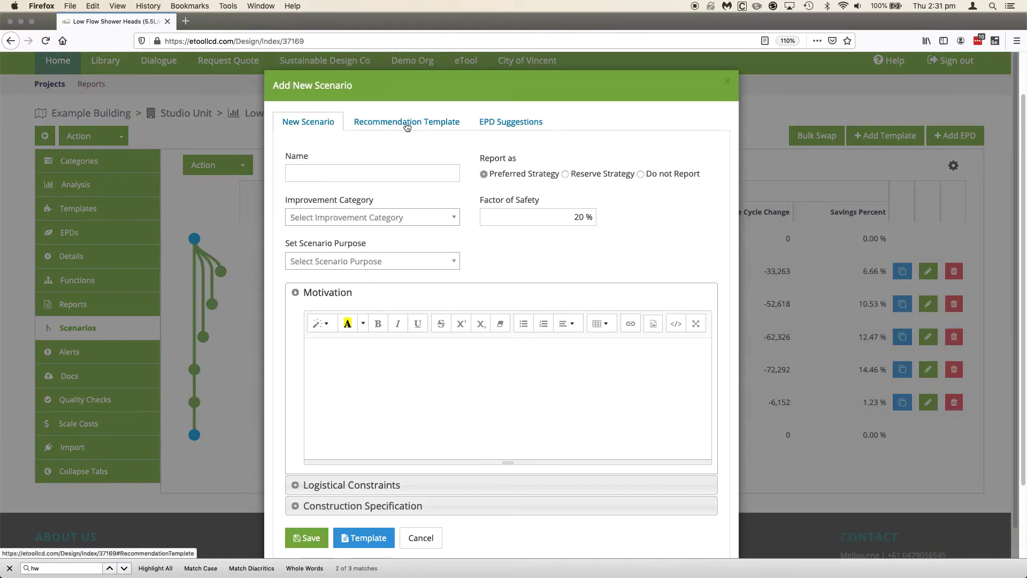
pyautogui.click(409, 122)
pyautogui.click(449, 178)
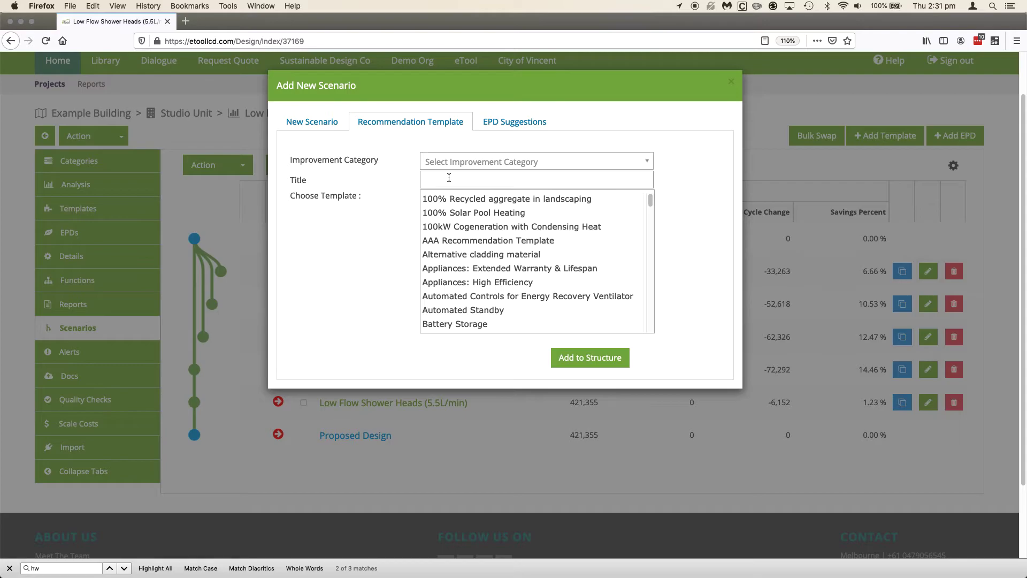
pyautogui.write('Geop')
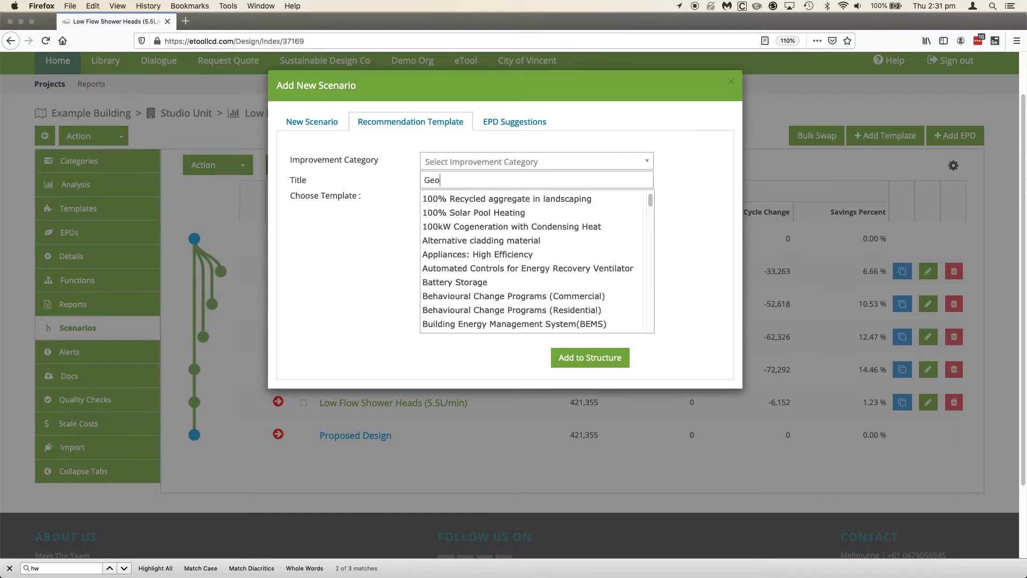
pyautogui.press('BackSpace')
pyautogui.press('BackSpace')
pyautogui.press('BackSpace')
pyautogui.press('BackSpace')
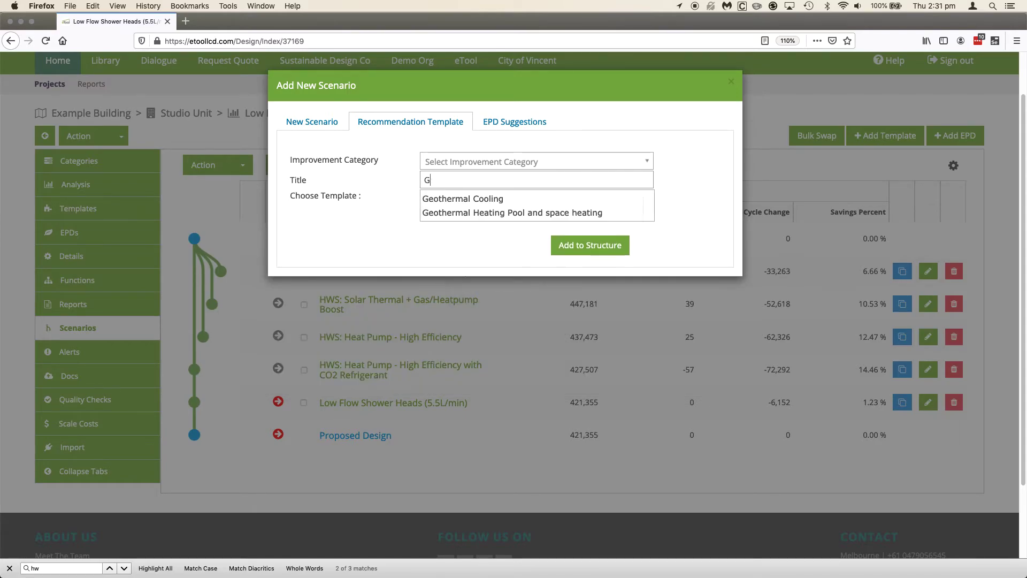
pyautogui.click(315, 122)
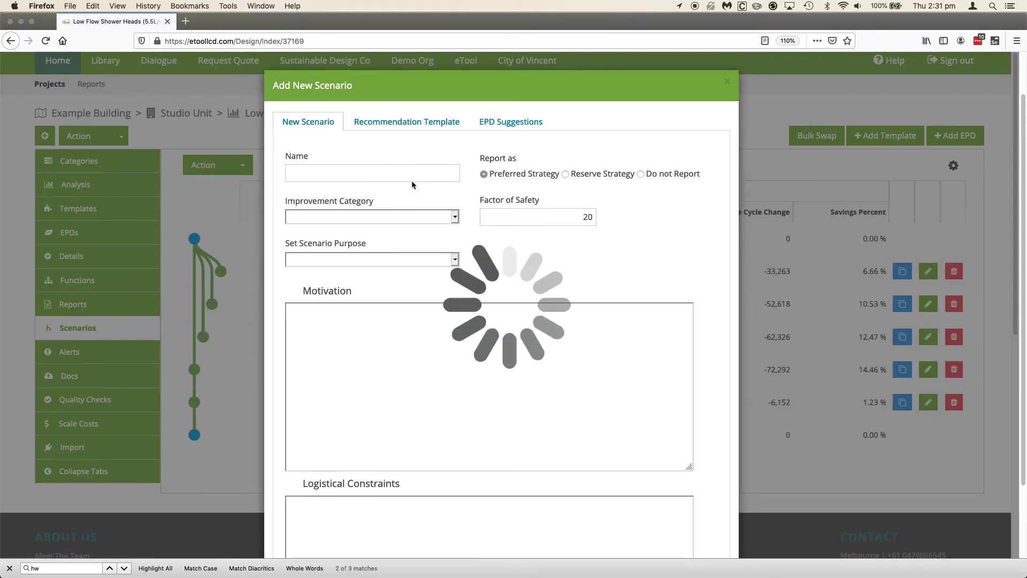
pyautogui.click(390, 122)
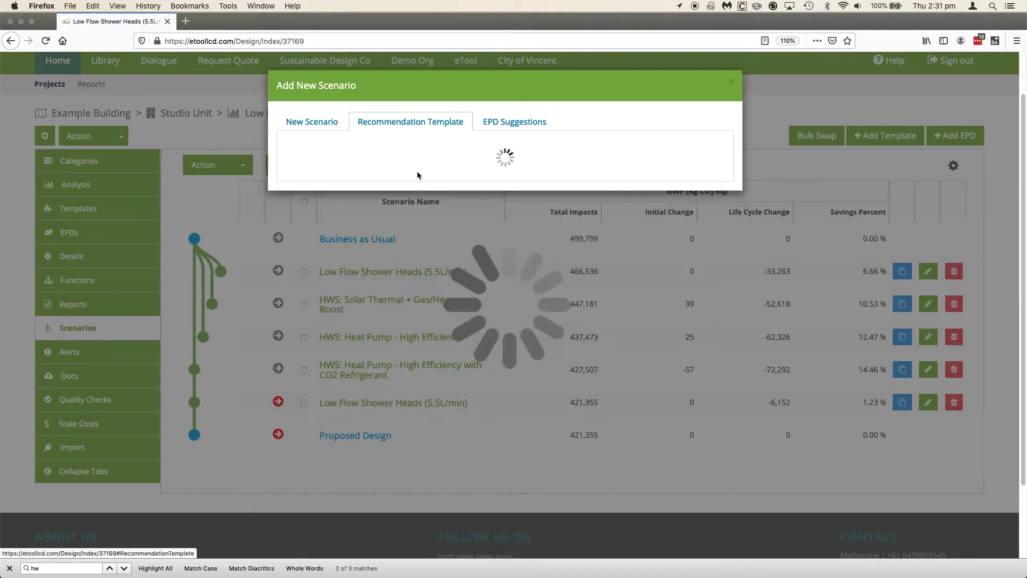
# Filter the recommendation templates by "fly" and add "Concrete Replacement: 50% fly-ash blend" to the structure.
pyautogui.write('fly')
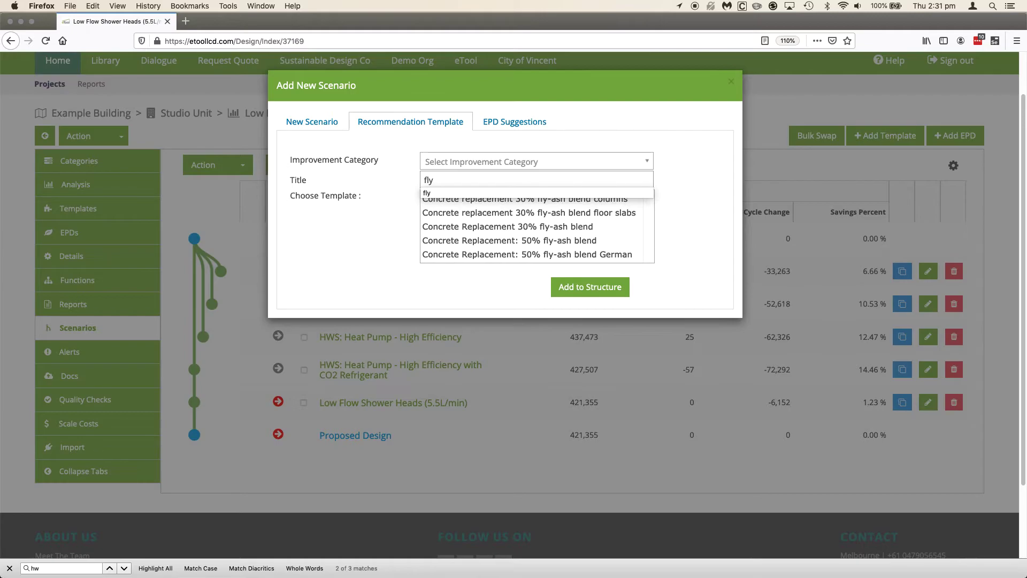
pyautogui.click(577, 227)
pyautogui.click(578, 254)
pyautogui.scroll(-2, 580, 252)
pyautogui.click(580, 241)
pyautogui.click(589, 461)
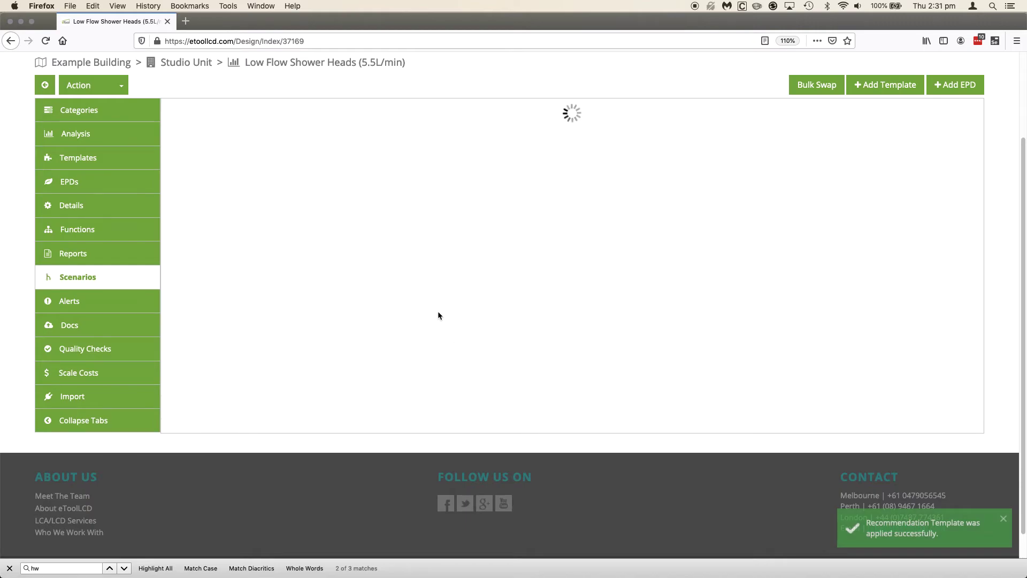
# Activate the "Concrete Replacement: 50% fly-ash blend" scenario with "Low Flow Shower Heads (5.5L/min)" as its start point.
pyautogui.click(276, 413)
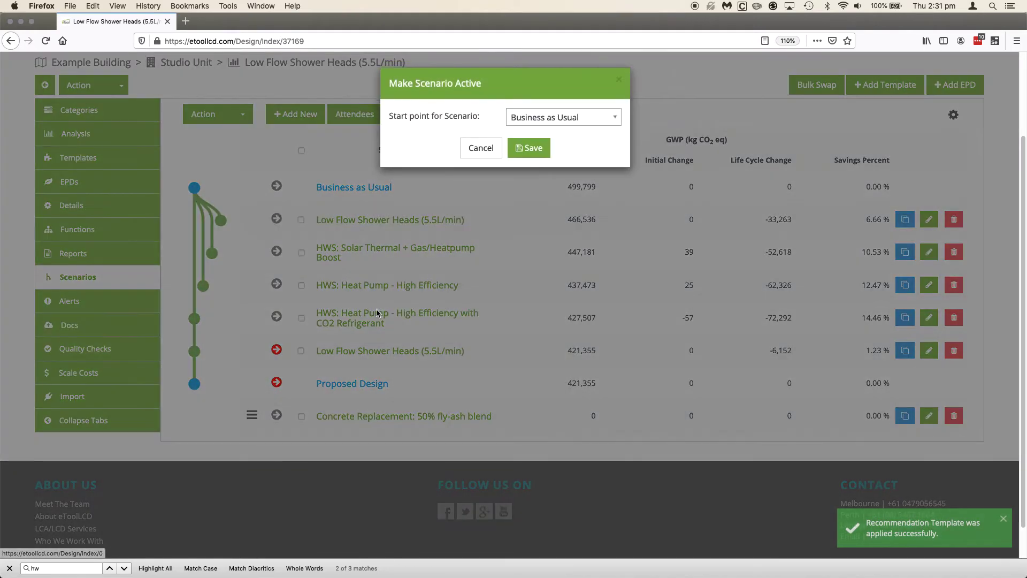
pyautogui.click(554, 118)
pyautogui.scroll(-1, 553, 160)
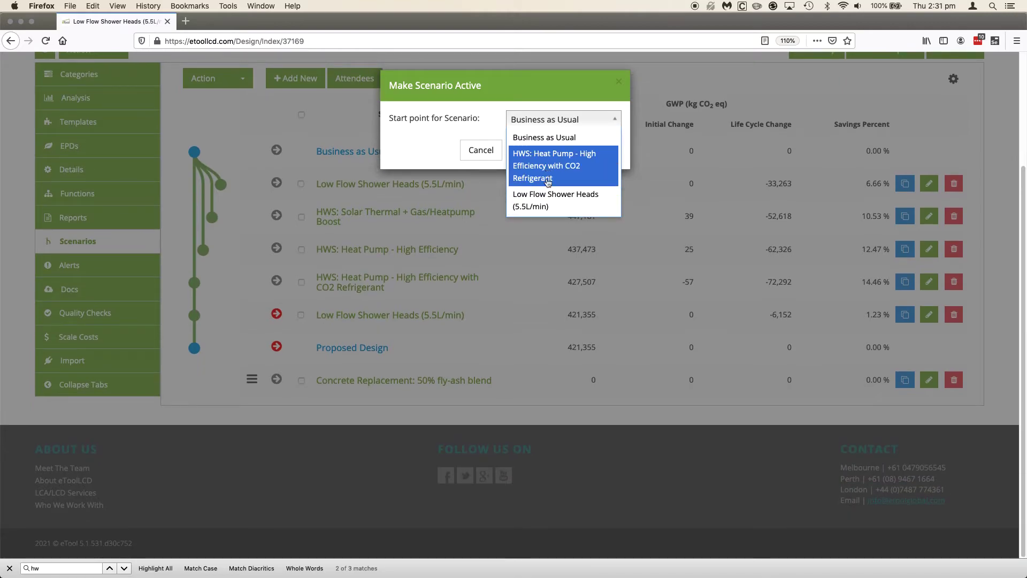
pyautogui.click(547, 202)
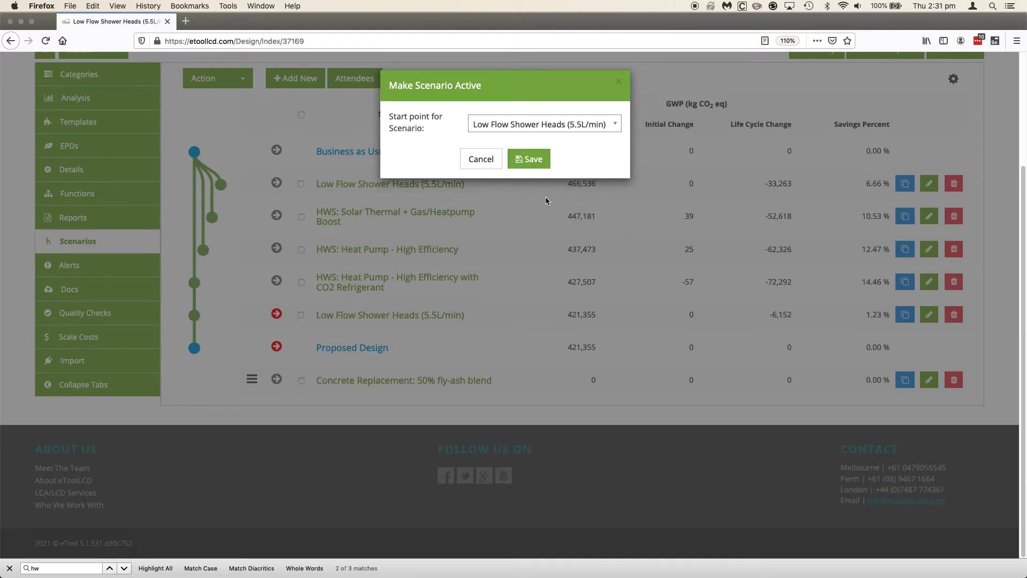
pyautogui.click(529, 160)
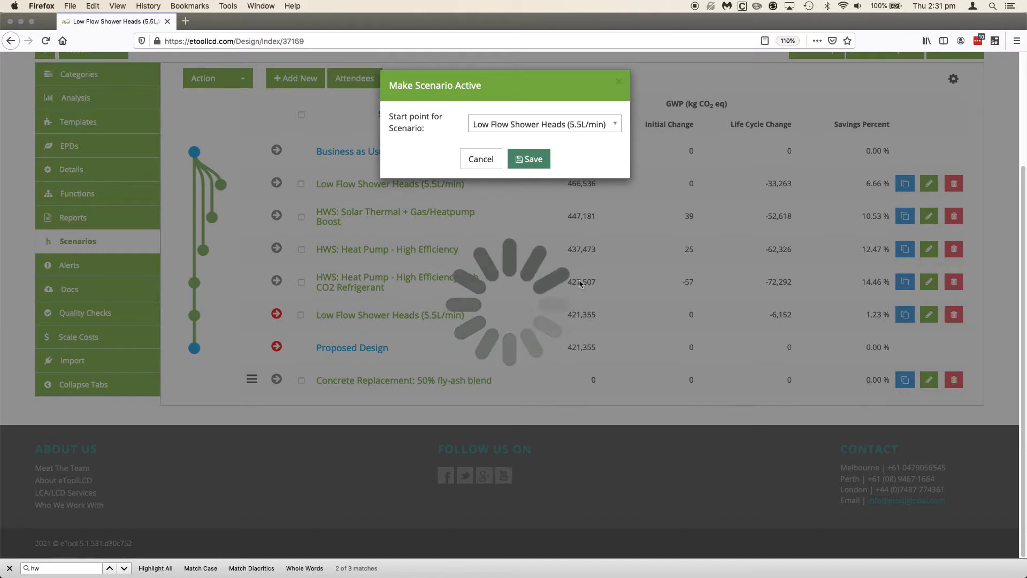
# Open the new design's Substructure category and bring up the material choices for the floor's poured concrete.
pyautogui.scroll(3, 571, 289)
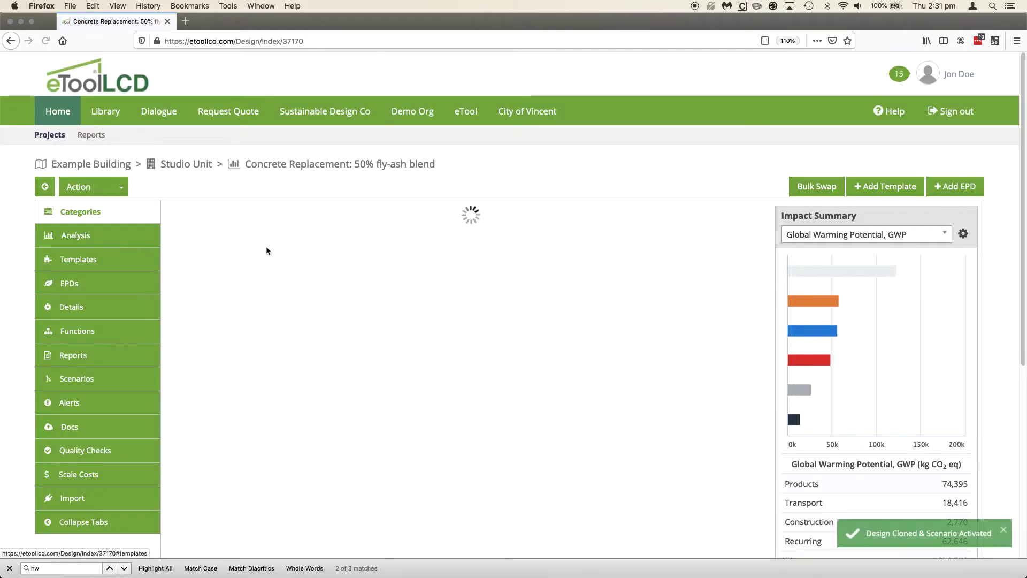
pyautogui.click(245, 328)
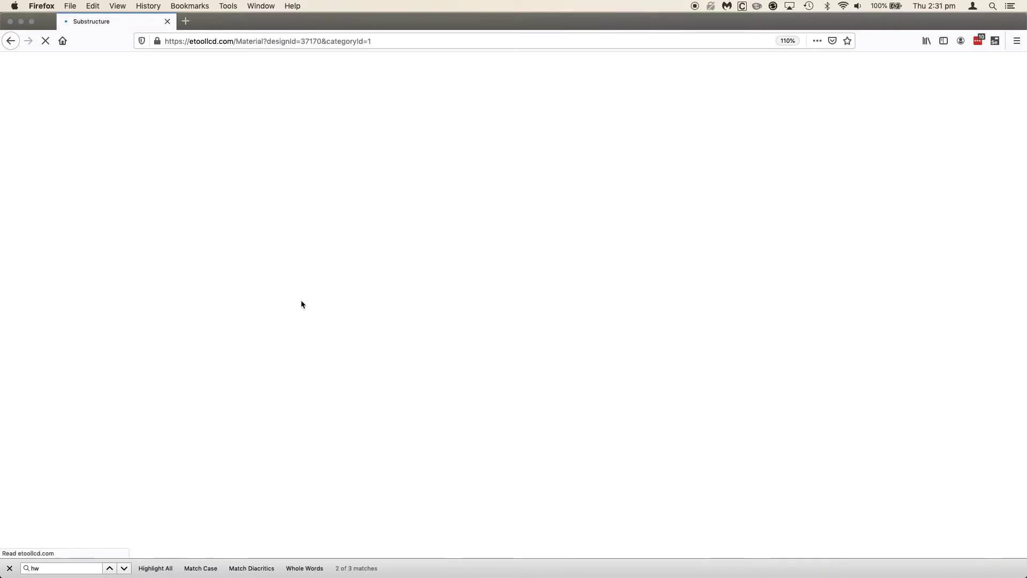
pyautogui.scroll(-5, 539, 321)
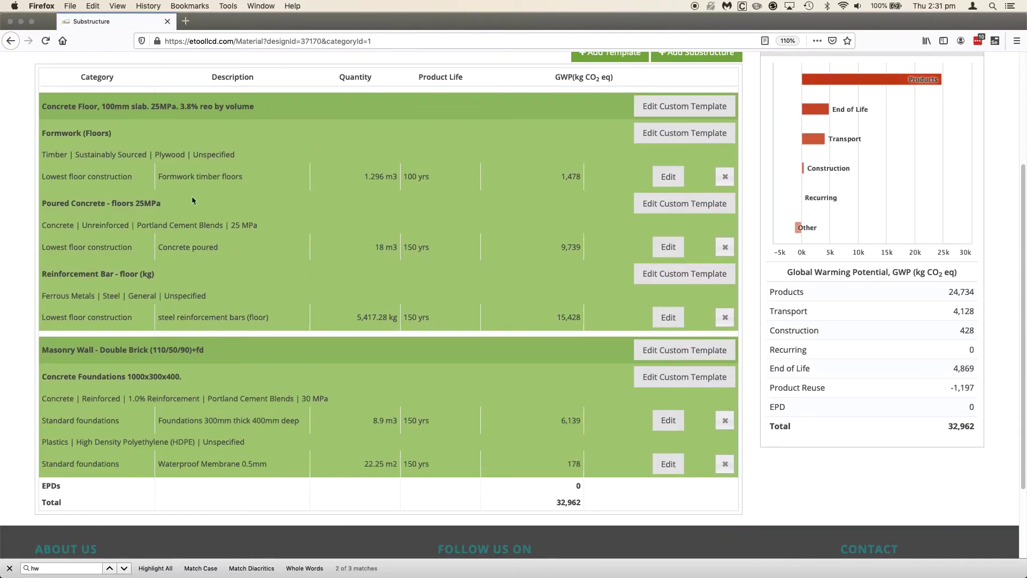
pyautogui.click(668, 246)
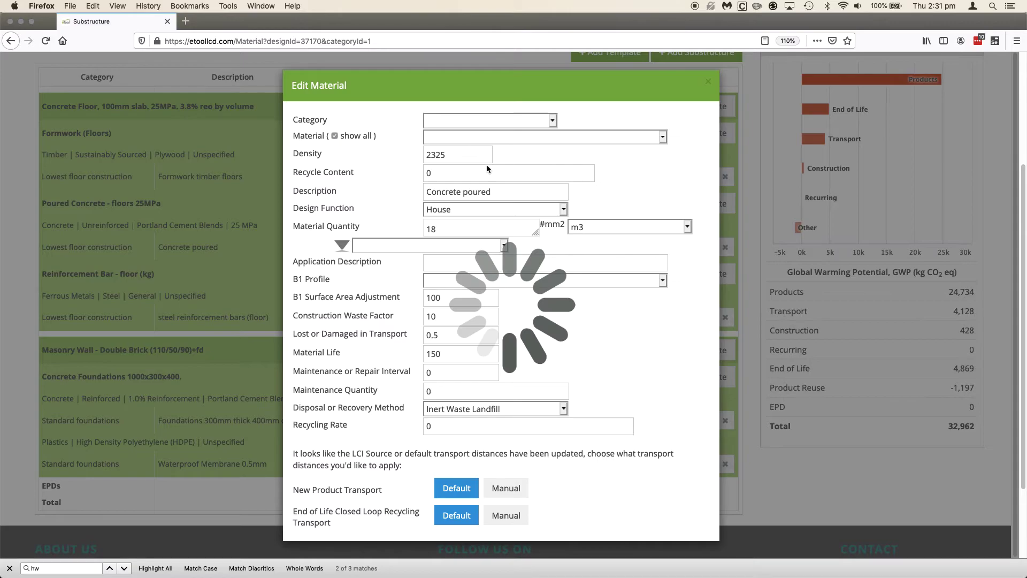
pyautogui.click(505, 140)
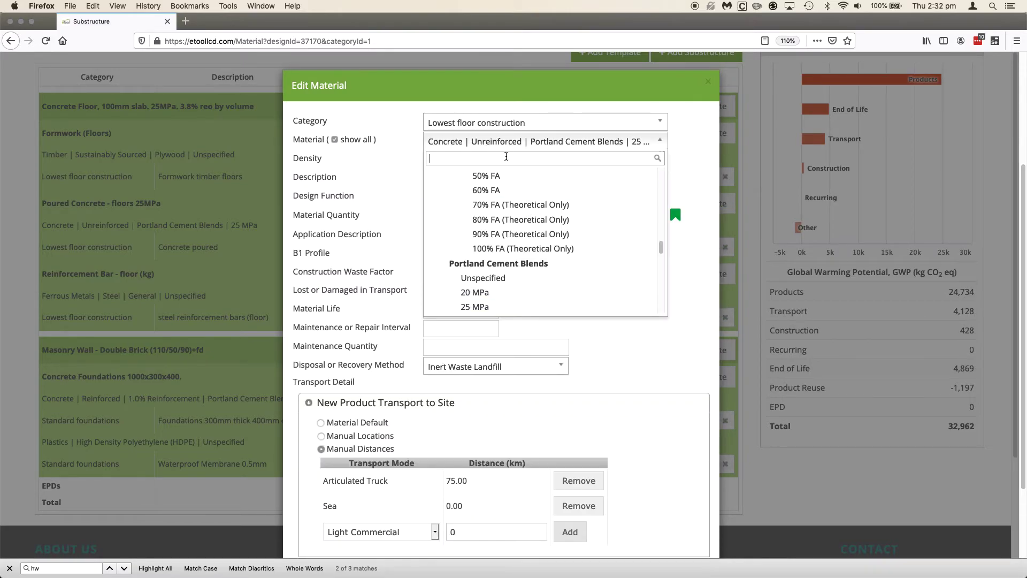
# Browse the concrete materials for a 50% fly ash blend at a suitable strength.
pyautogui.scroll(8, 594, 232)
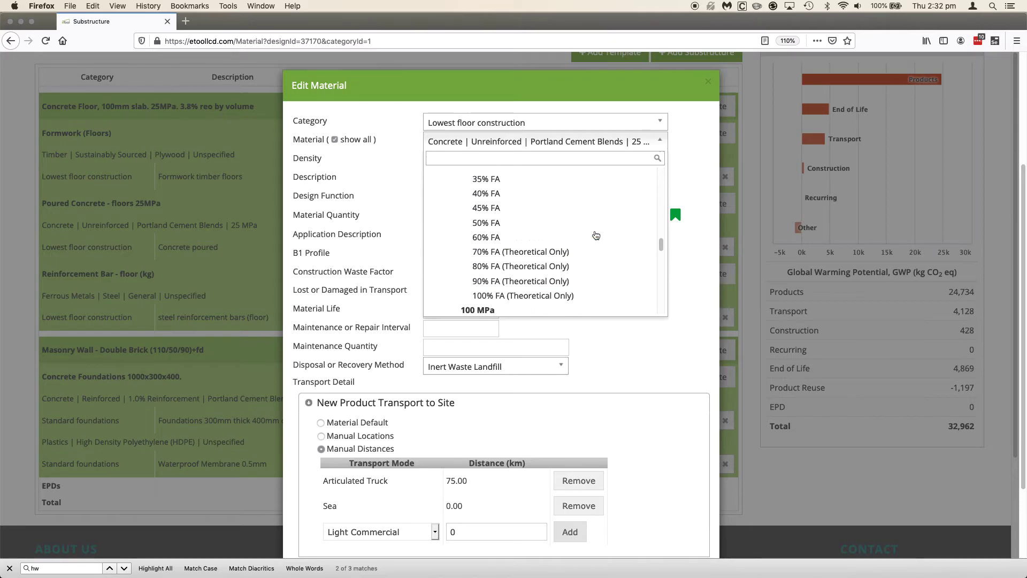
pyautogui.scroll(-4, 591, 234)
pyautogui.scroll(1, 587, 235)
pyautogui.scroll(10, 587, 235)
pyautogui.scroll(-5, 583, 234)
pyautogui.scroll(-5, 581, 231)
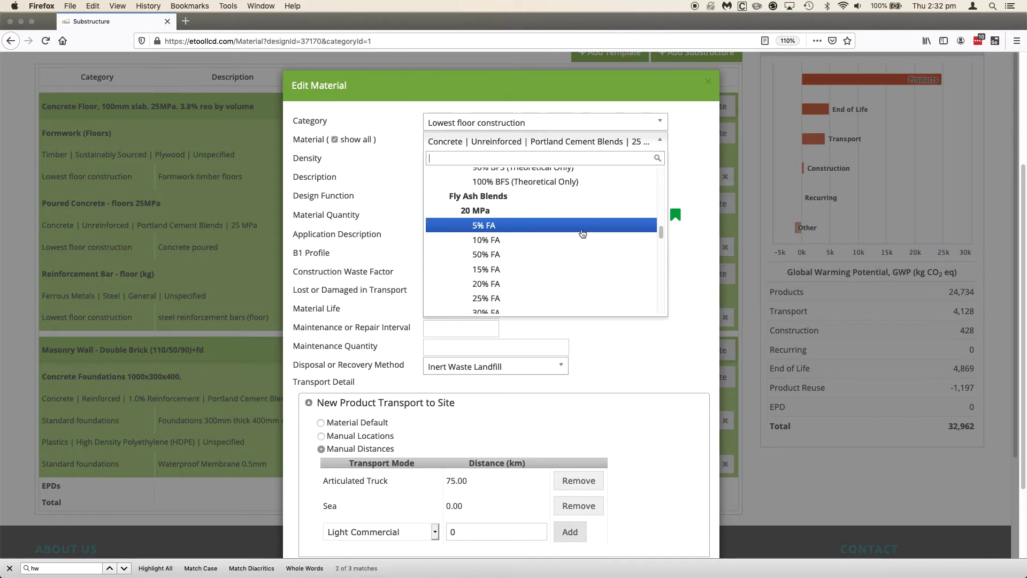
pyautogui.scroll(1, 580, 230)
pyautogui.scroll(-5, 529, 217)
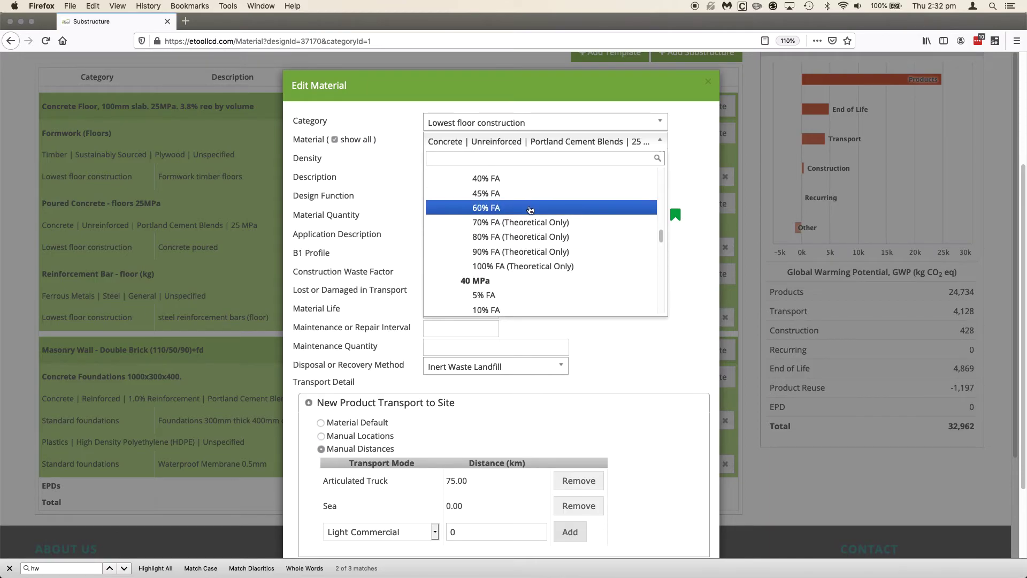
pyautogui.scroll(3, 532, 211)
pyautogui.scroll(3, 540, 221)
# Filter materials by "50%" and save the poured concrete as Reinforced, 1.0% Reinforcement, Fly Ash Blends, 30 MPa, 50% FA.
pyautogui.write('50%')
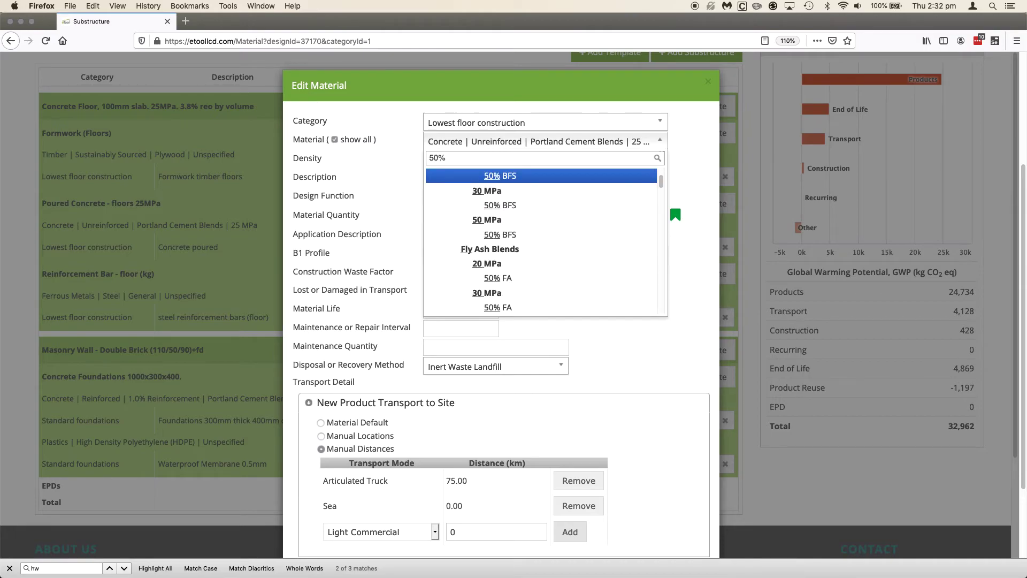
pyautogui.scroll(-5, 554, 238)
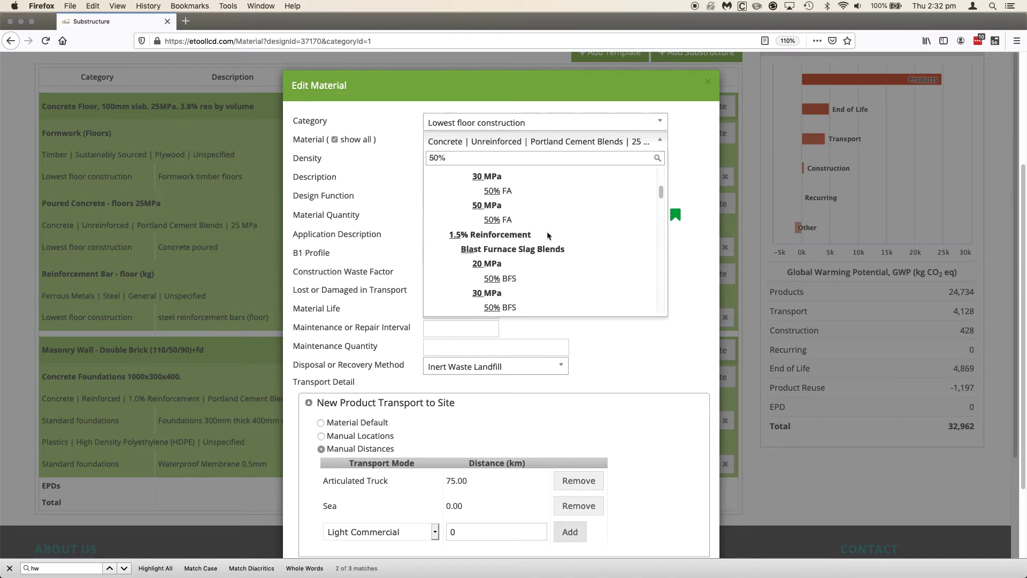
pyautogui.click(543, 189)
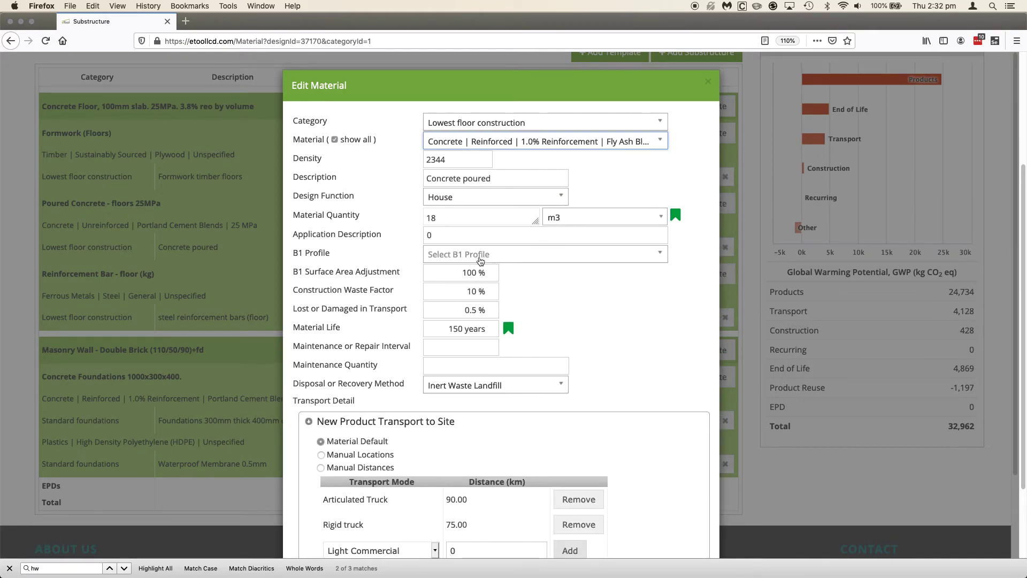
pyautogui.scroll(-5, 470, 286)
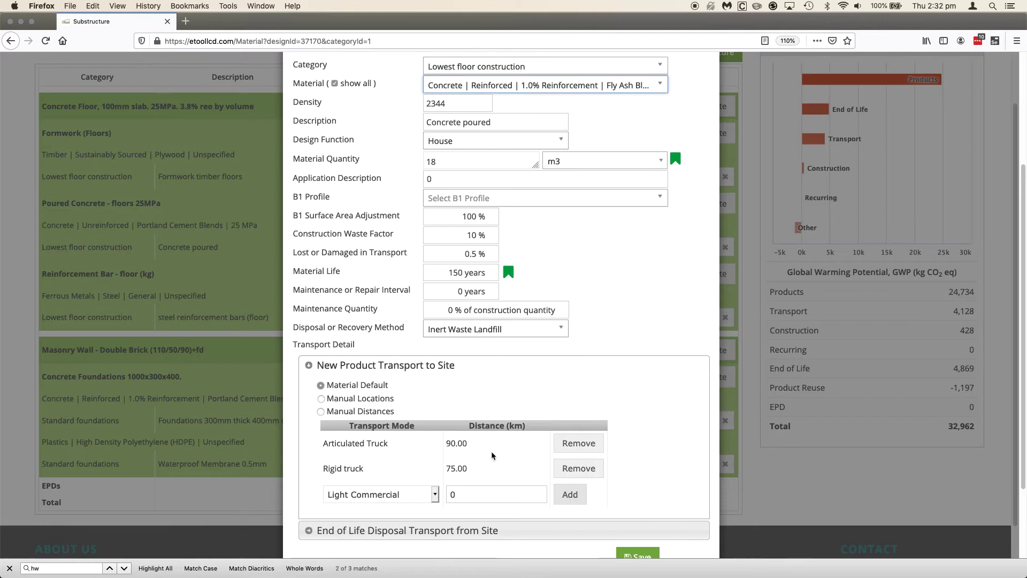
pyautogui.click(636, 520)
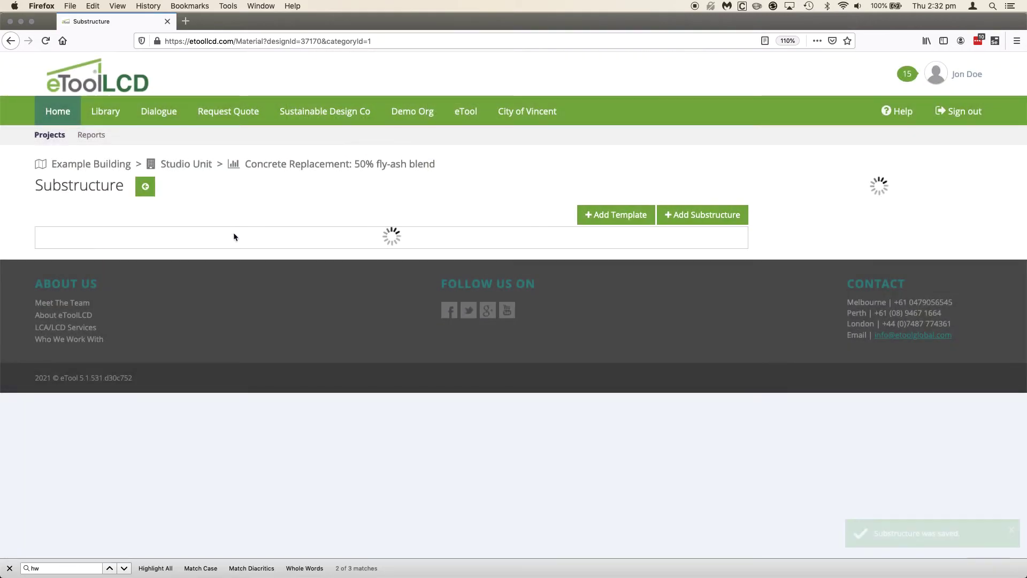
# Open the masonry wall's 300mm thick foundations material for editing and browse its concrete options for a 50% fly ash blend.
pyautogui.scroll(-5, 483, 333)
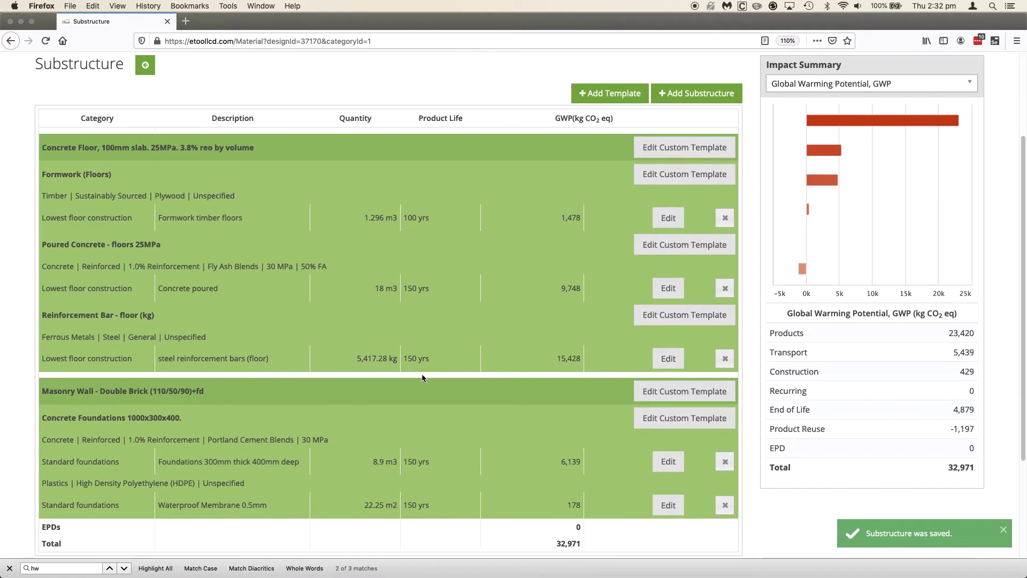
pyautogui.click(669, 463)
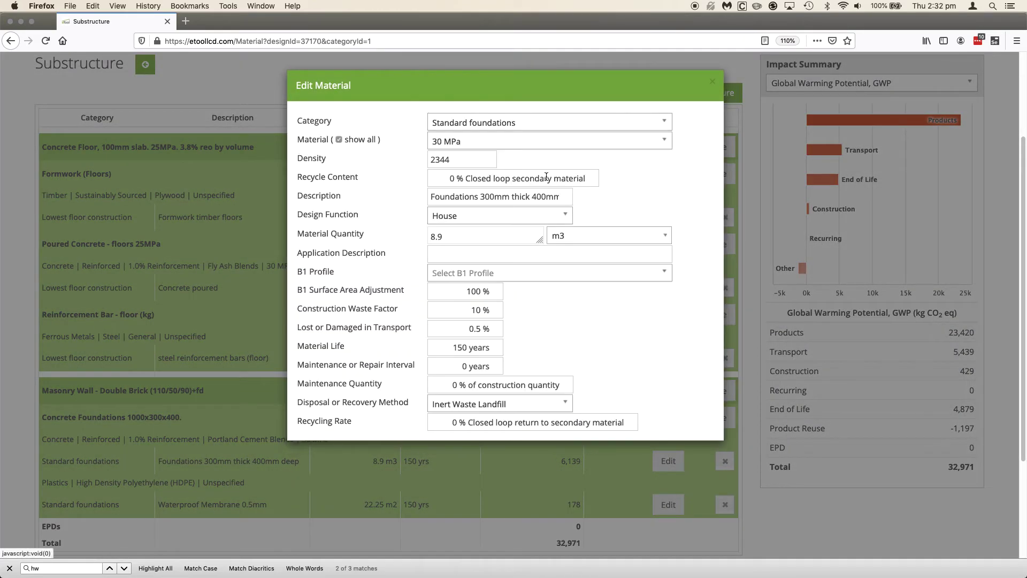
pyautogui.click(481, 142)
pyautogui.scroll(-3, 528, 222)
pyautogui.scroll(5, 519, 220)
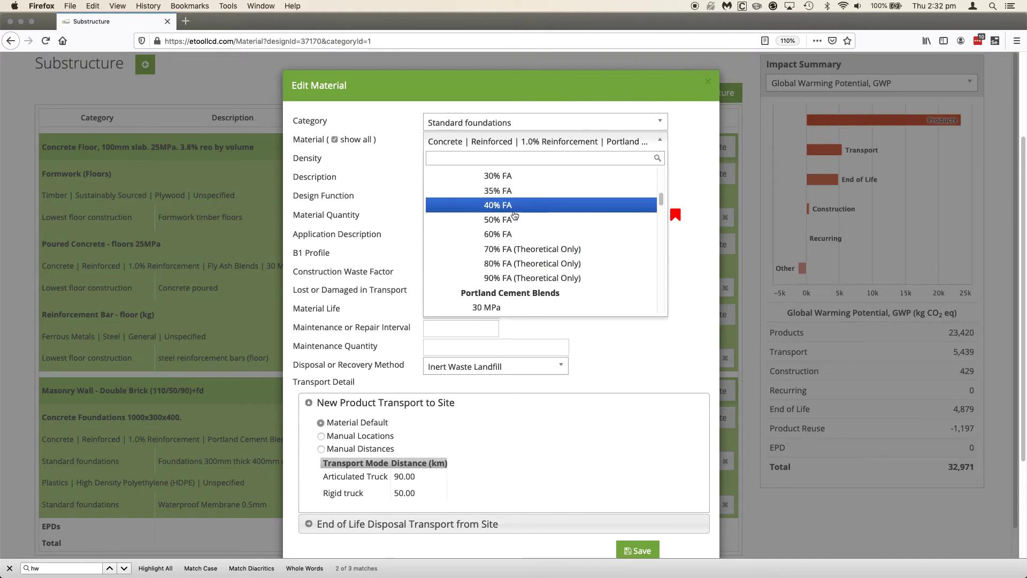
pyautogui.scroll(8, 517, 219)
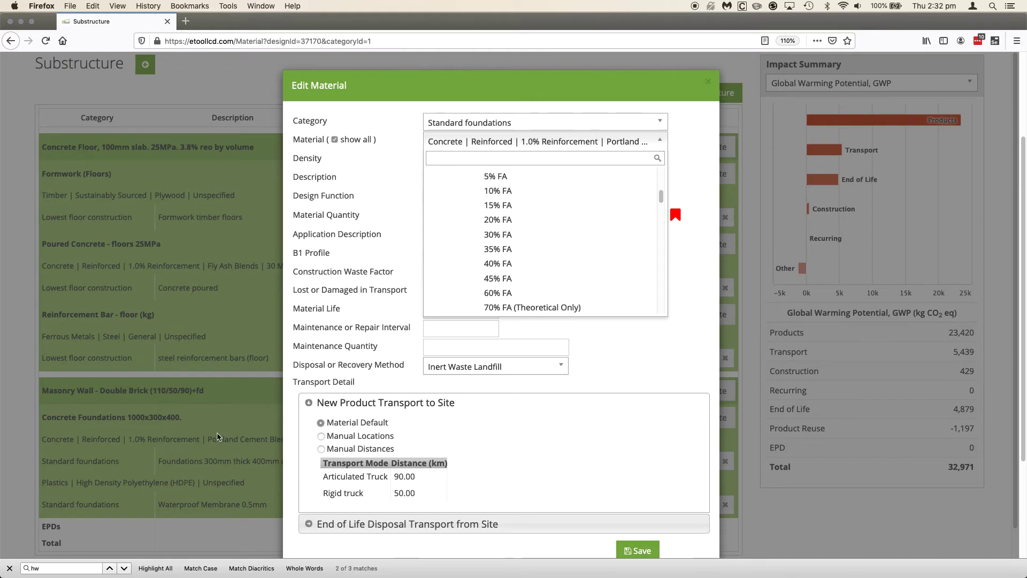
pyautogui.moveTo(432, 99); pyautogui.dragTo(530, 62)
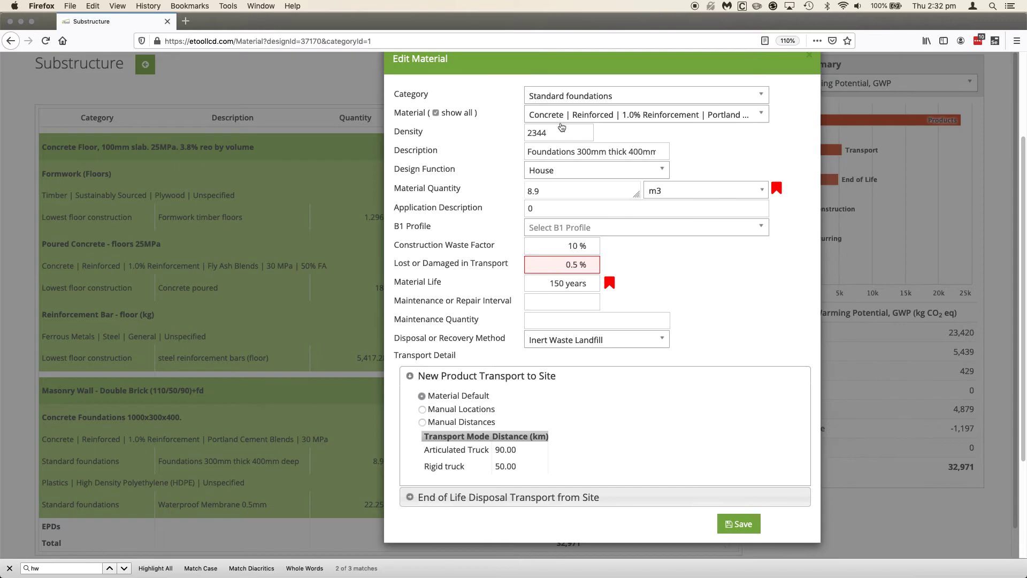
# Filter the foundation materials by "30 mpa" and look through the reinforced fly ash blends for a 50% option.
pyautogui.click(598, 113)
pyautogui.write('30')
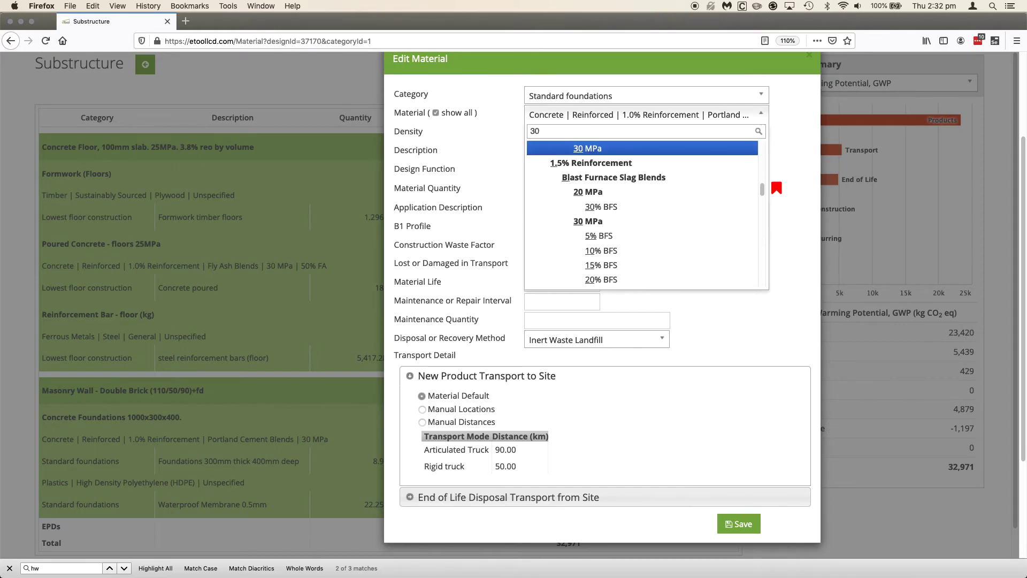
pyautogui.write(' mpa')
pyautogui.scroll(3, 613, 181)
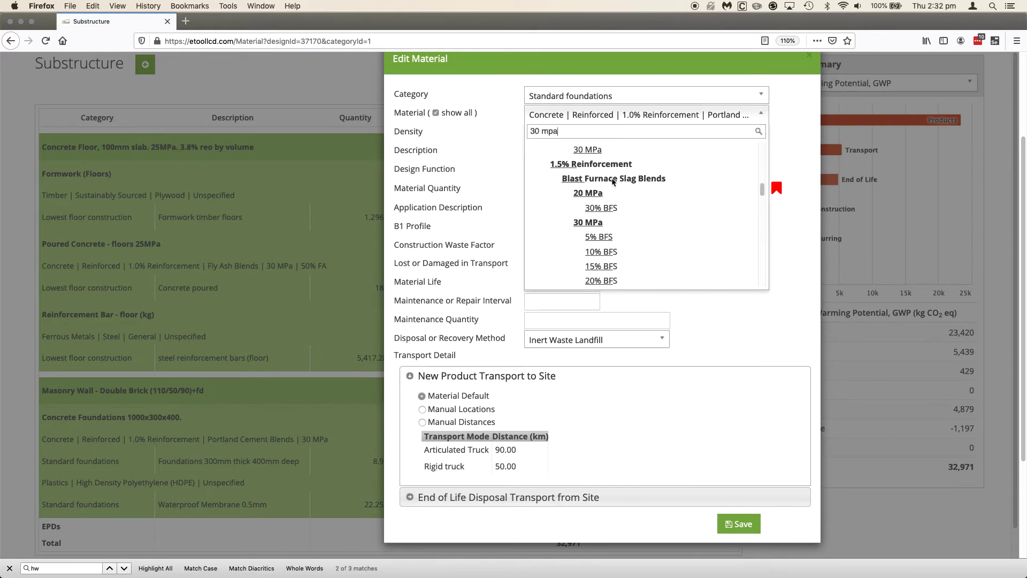
pyautogui.scroll(4, 613, 193)
pyautogui.scroll(4, 631, 212)
pyautogui.scroll(-5, 629, 214)
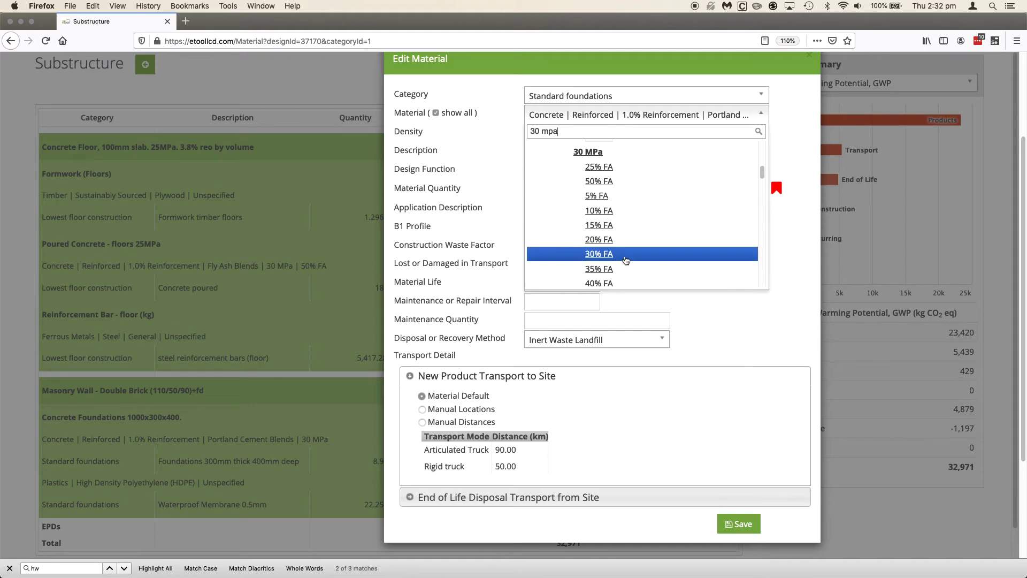
pyautogui.scroll(-8, 623, 224)
pyautogui.scroll(3, 619, 186)
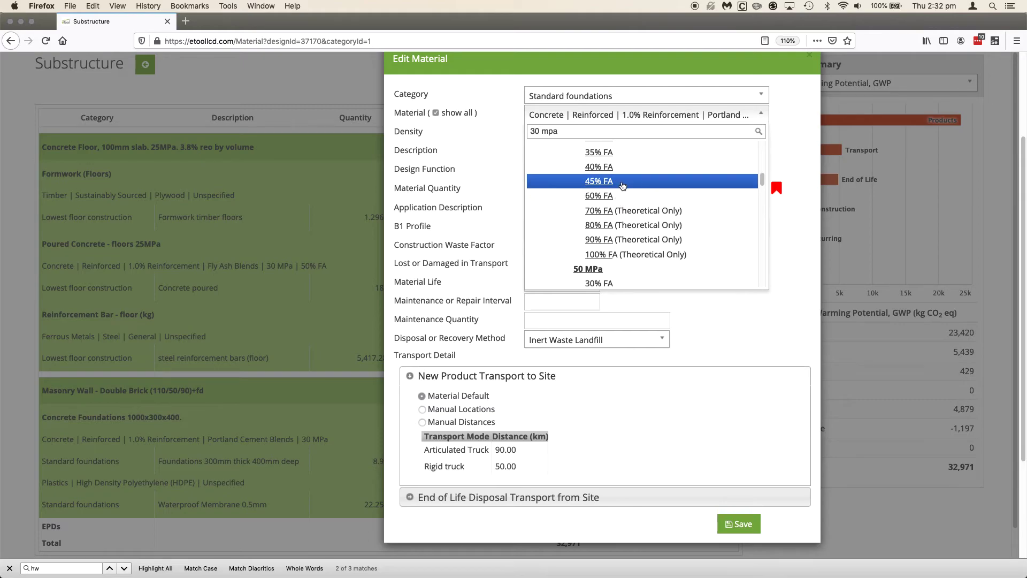
pyautogui.scroll(3, 619, 165)
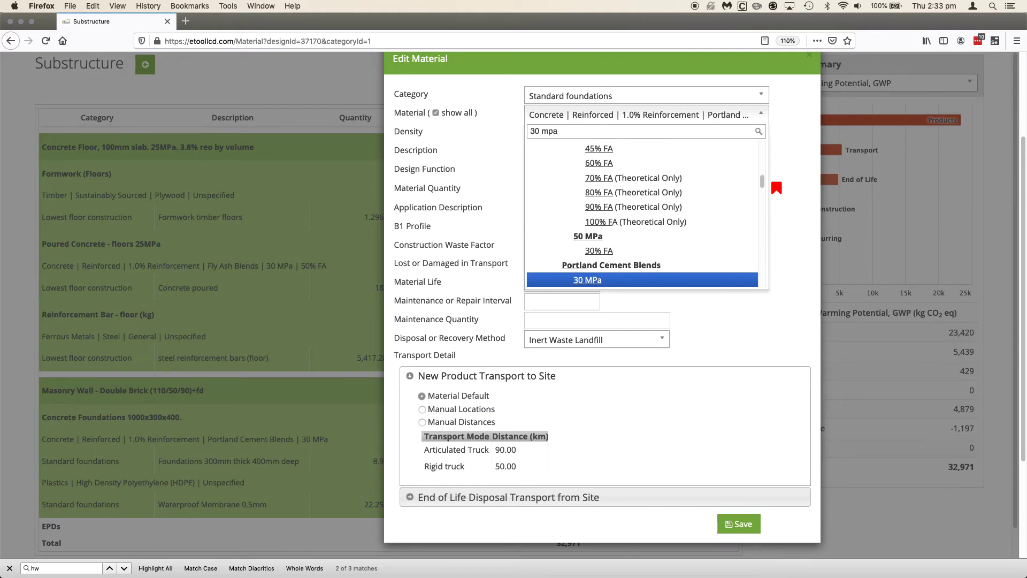
# Narrow the filter to "30 mpa 50%" and save the foundations as Reinforced, 1.0% Reinforcement, Fly Ash Blends, 30 MPa, 50% FA.
pyautogui.write('50%')
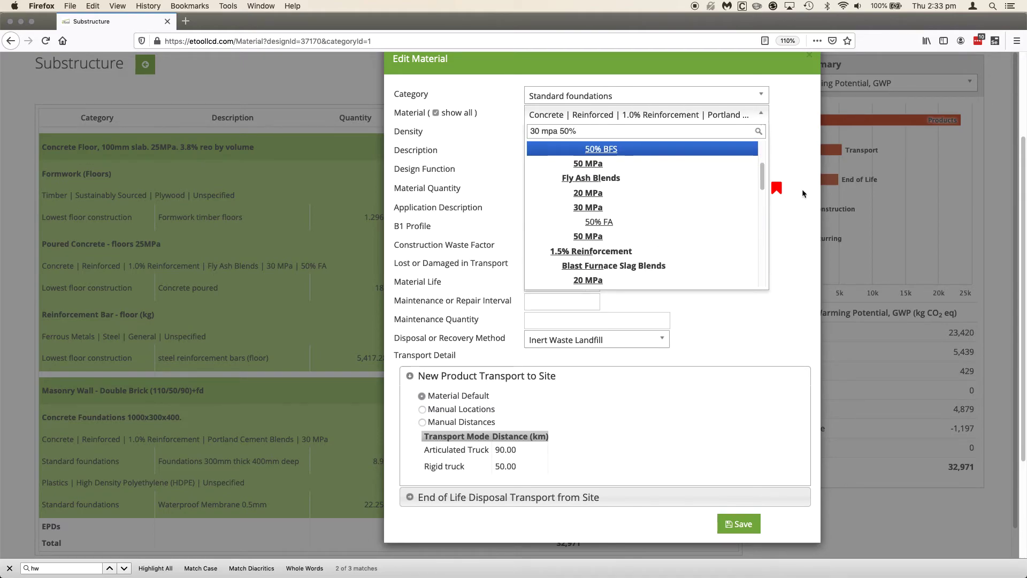
pyautogui.scroll(2, 806, 188)
pyautogui.scroll(-2, 690, 214)
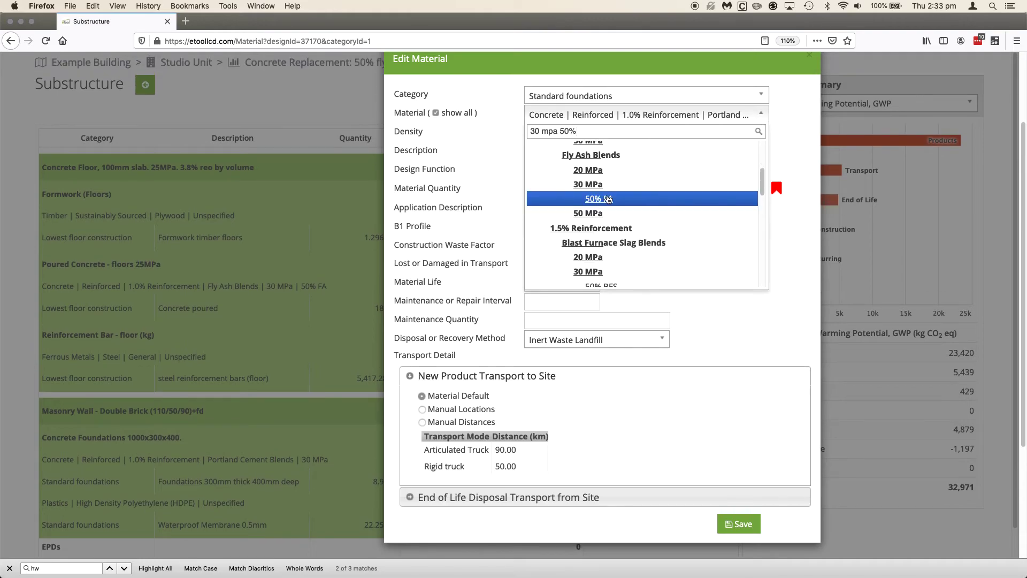
pyautogui.click(608, 199)
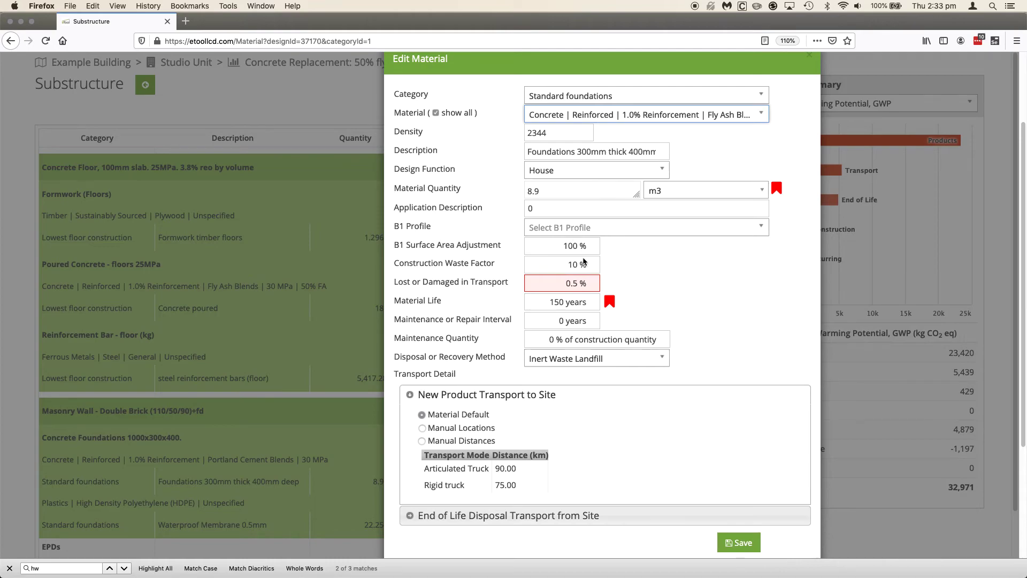
pyautogui.click(738, 542)
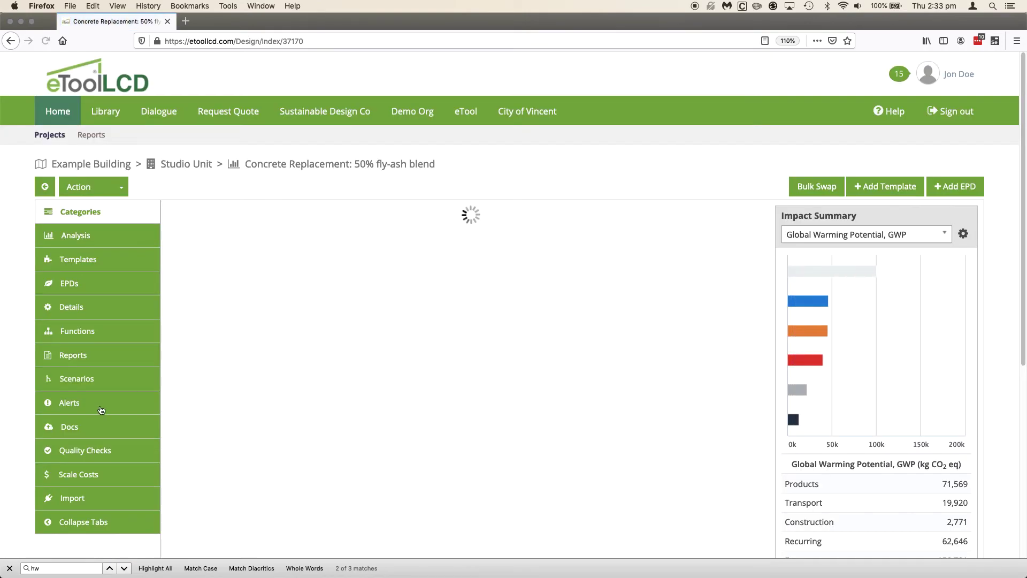
# Set the purpose of the "Concrete Replacement: 50% fly-ash blend" scenario to LCA - Improved and save it.
pyautogui.click(81, 377)
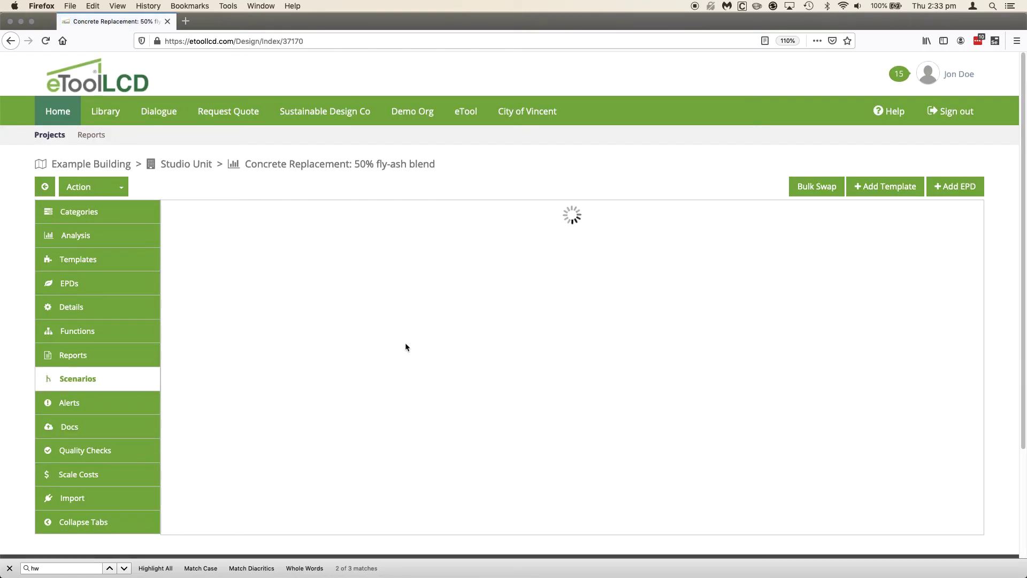
pyautogui.scroll(-1, 515, 329)
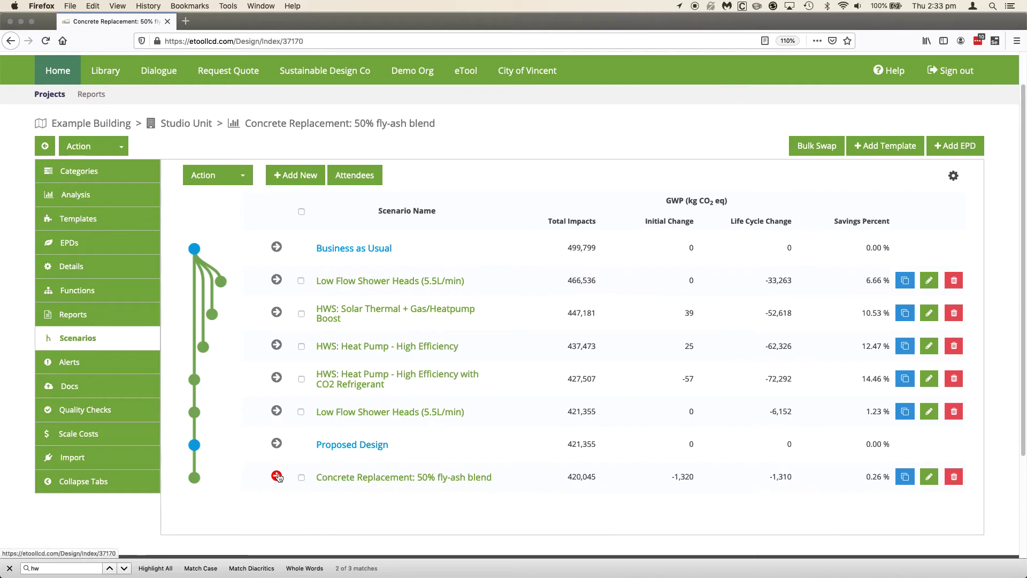
pyautogui.click(356, 476)
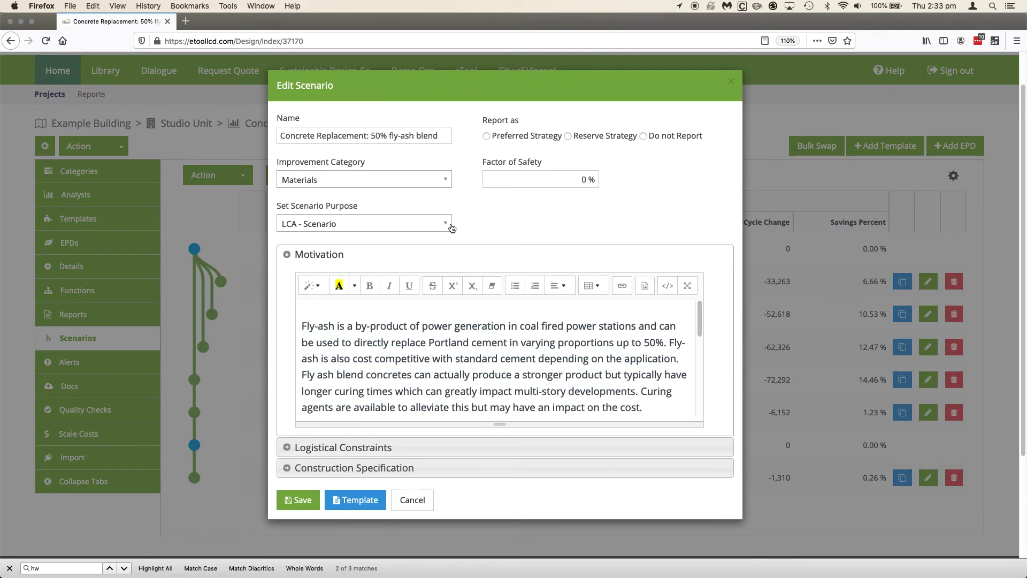
pyautogui.click(445, 224)
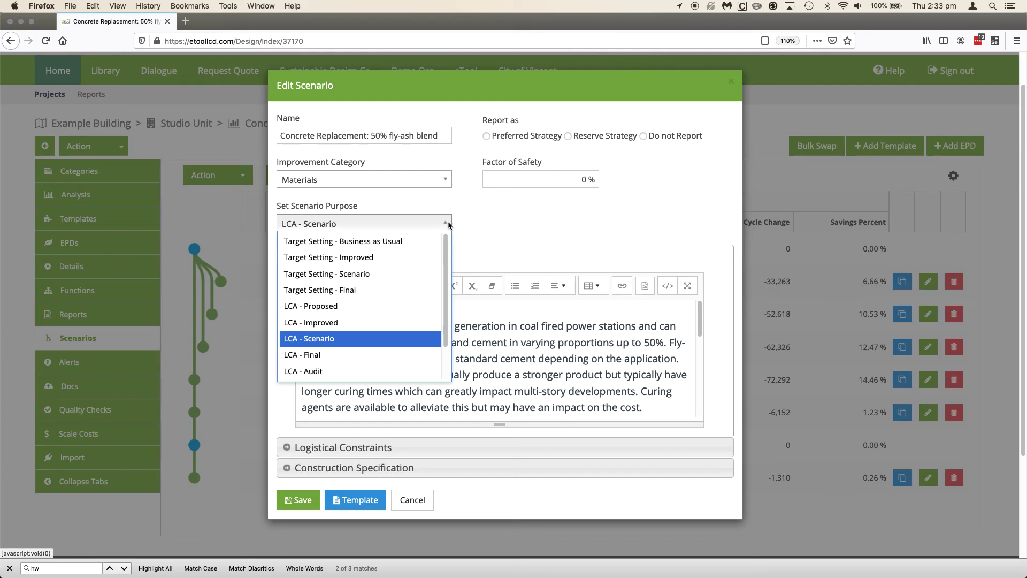
pyautogui.click(347, 322)
pyautogui.click(298, 499)
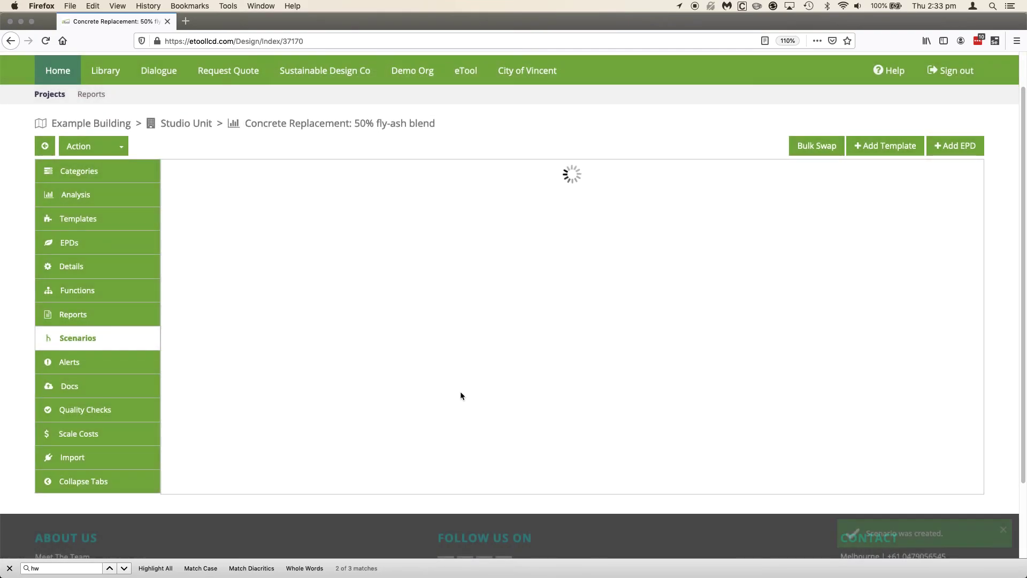
# Review the updated scenario list and open the Business as Usual design from it.
pyautogui.scroll(-1, 380, 314)
pyautogui.scroll(-1, 383, 381)
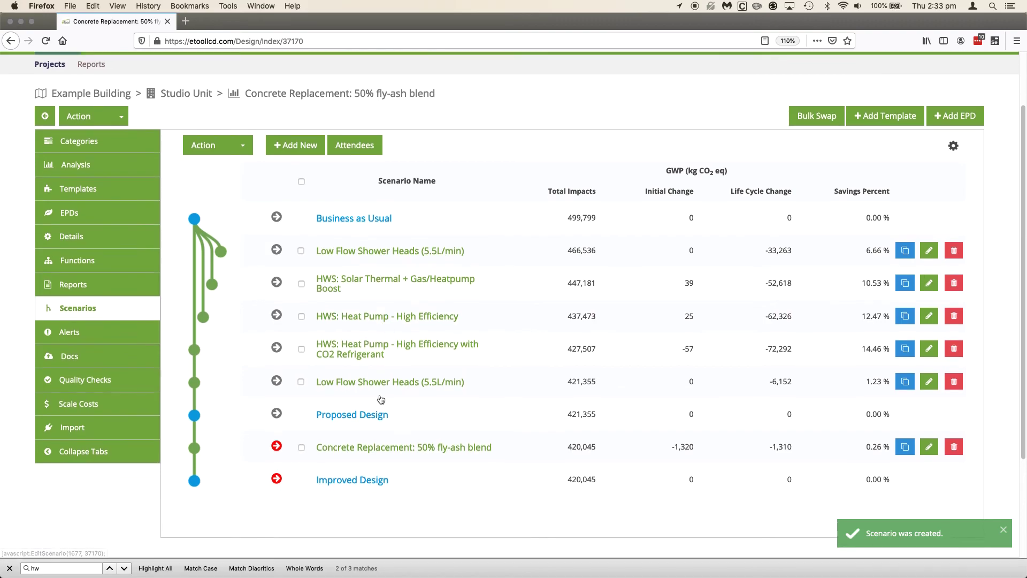
pyautogui.scroll(-1, 375, 398)
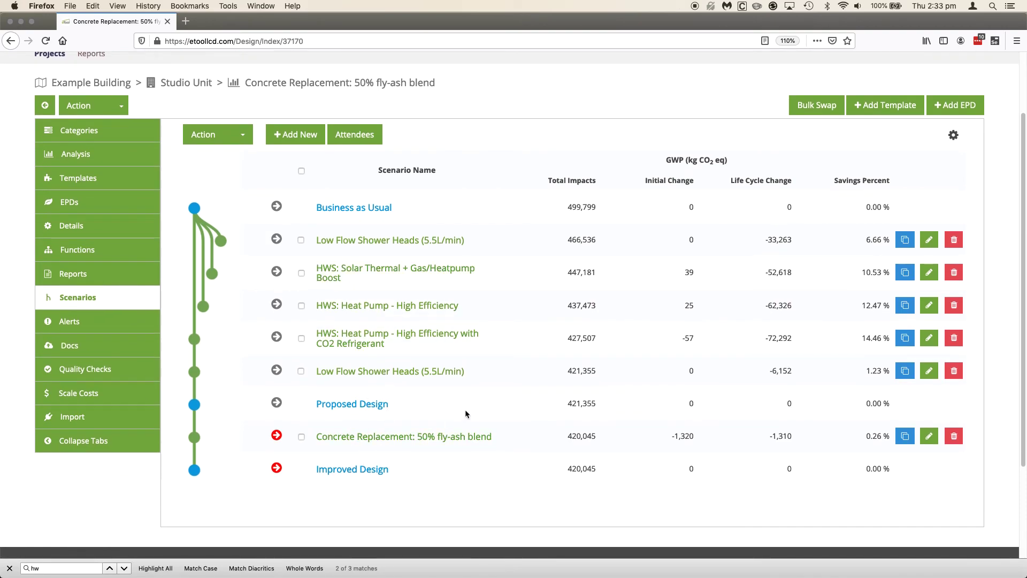
pyautogui.scroll(3, 321, 296)
pyautogui.scroll(-2, 297, 291)
pyautogui.scroll(1, 282, 278)
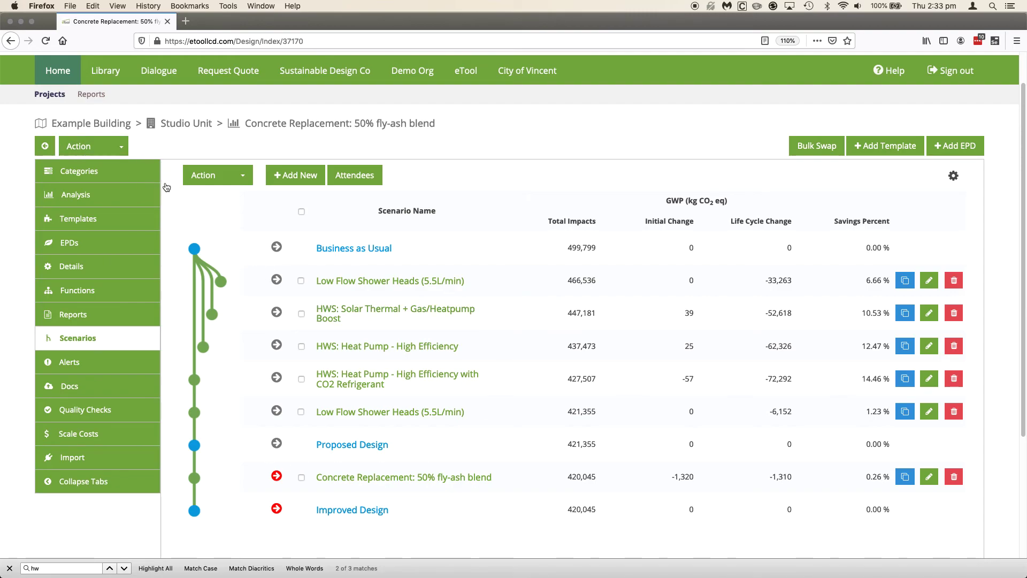
pyautogui.click(276, 248)
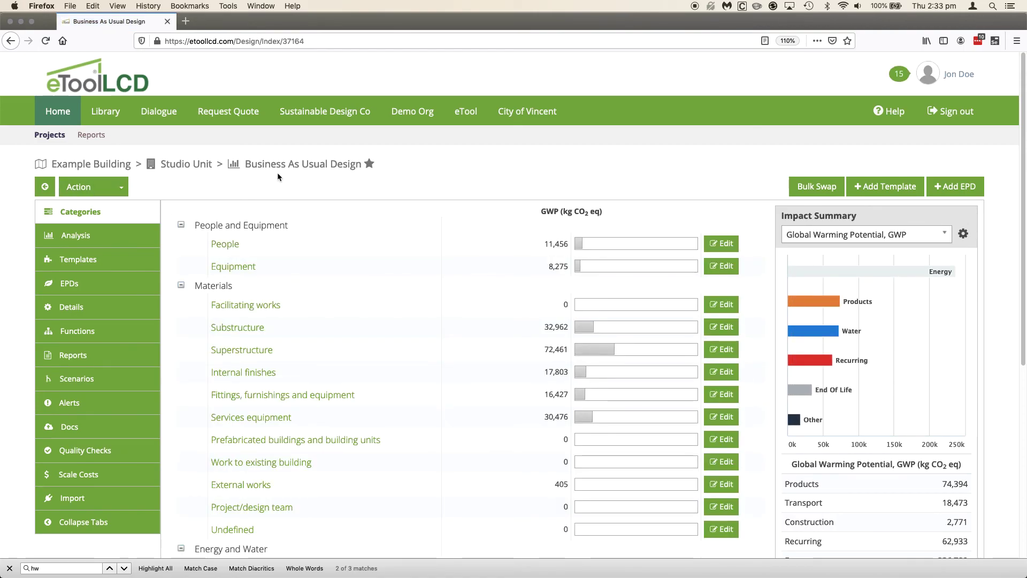
# Clone the design into Example Building's existing Studio Unit structure as "BAU Detailed Design" with the purpose LCA - Business as Usual.
pyautogui.click(80, 185)
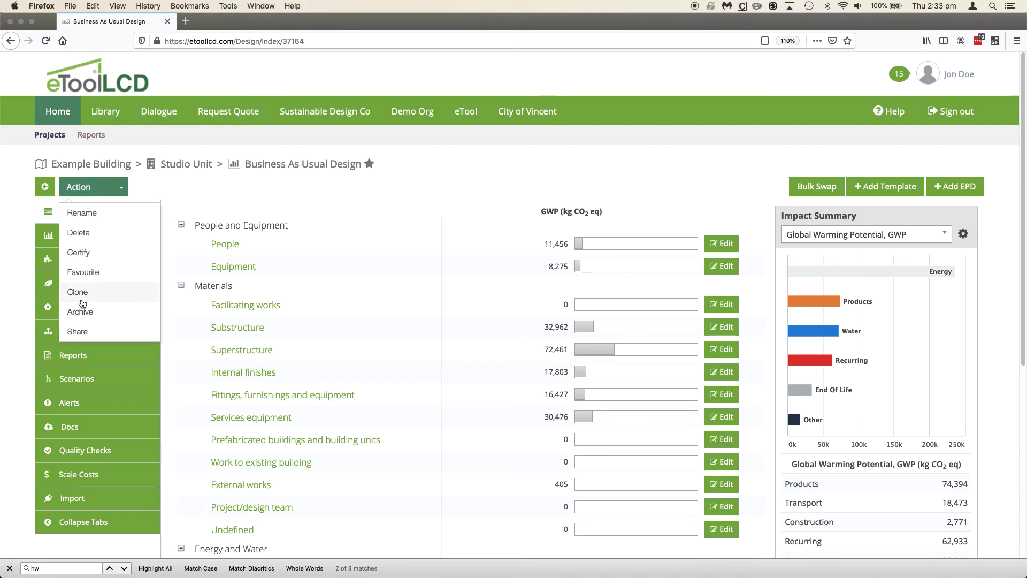
pyautogui.click(80, 293)
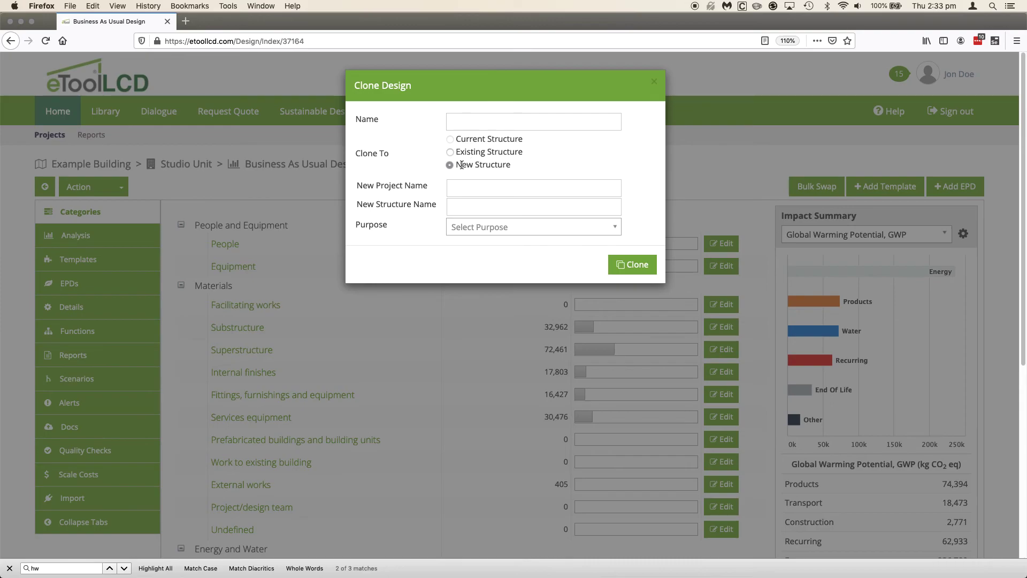
pyautogui.click(450, 152)
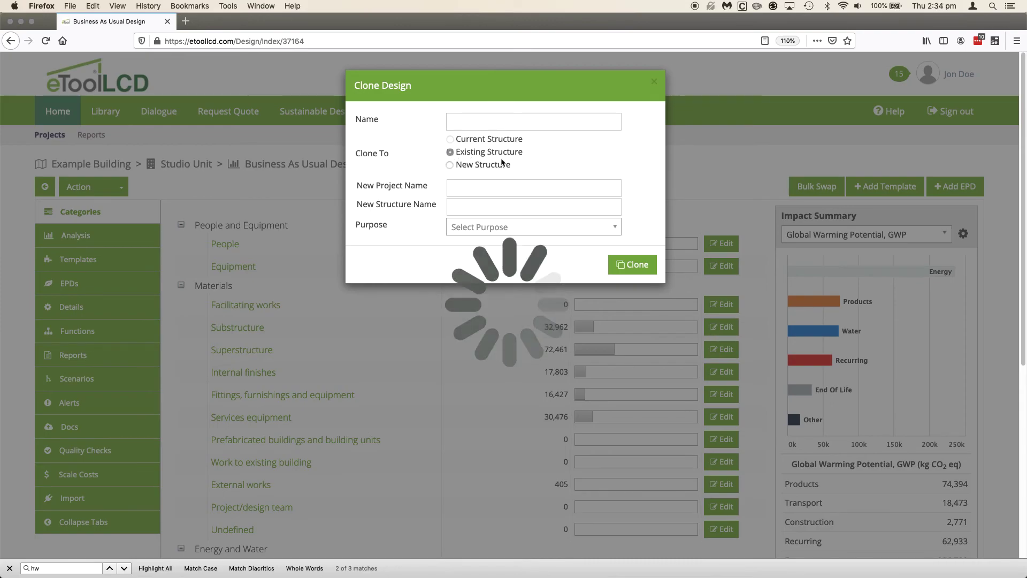
pyautogui.click(362, 211)
pyautogui.click(422, 225)
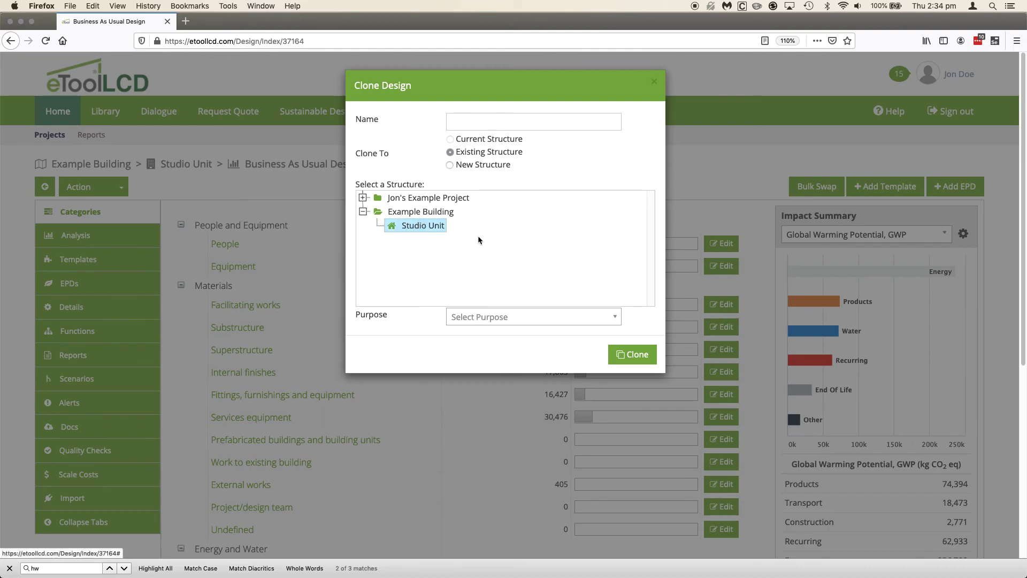
pyautogui.click(521, 320)
pyautogui.scroll(-2, 518, 415)
pyautogui.click(468, 448)
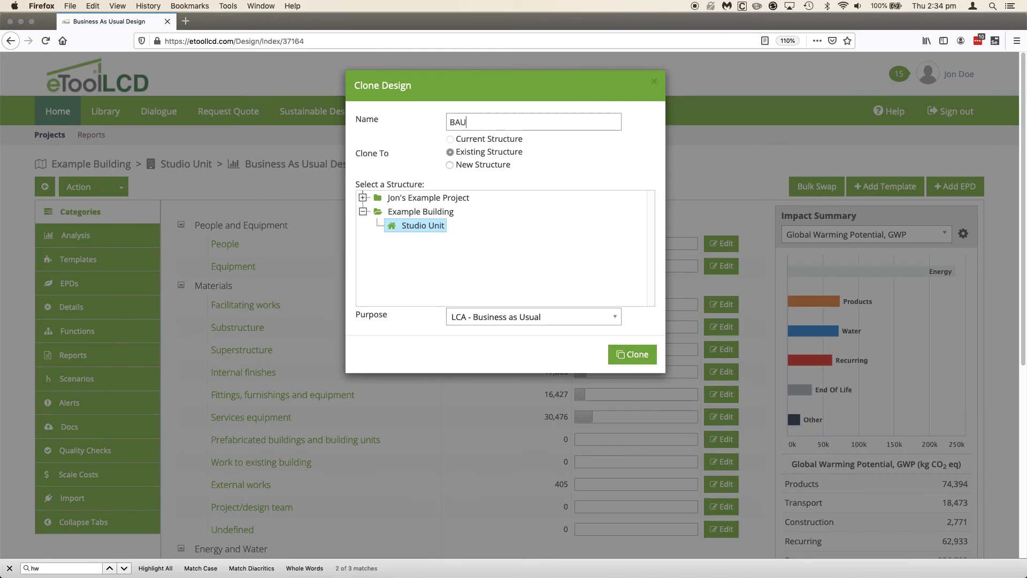
pyautogui.write('BAU Detailed Design')
pyautogui.press('Tab')
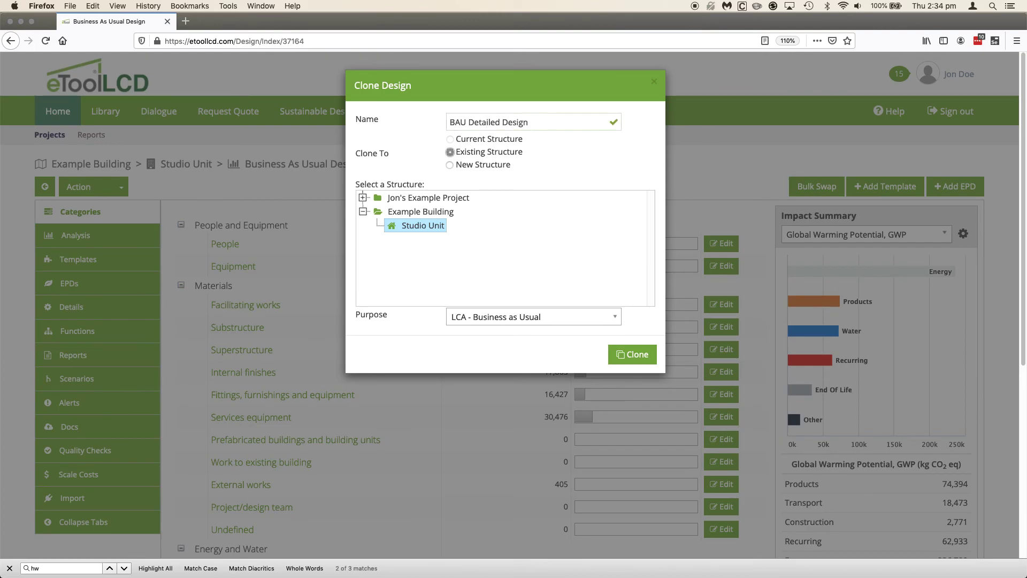
pyautogui.click(634, 358)
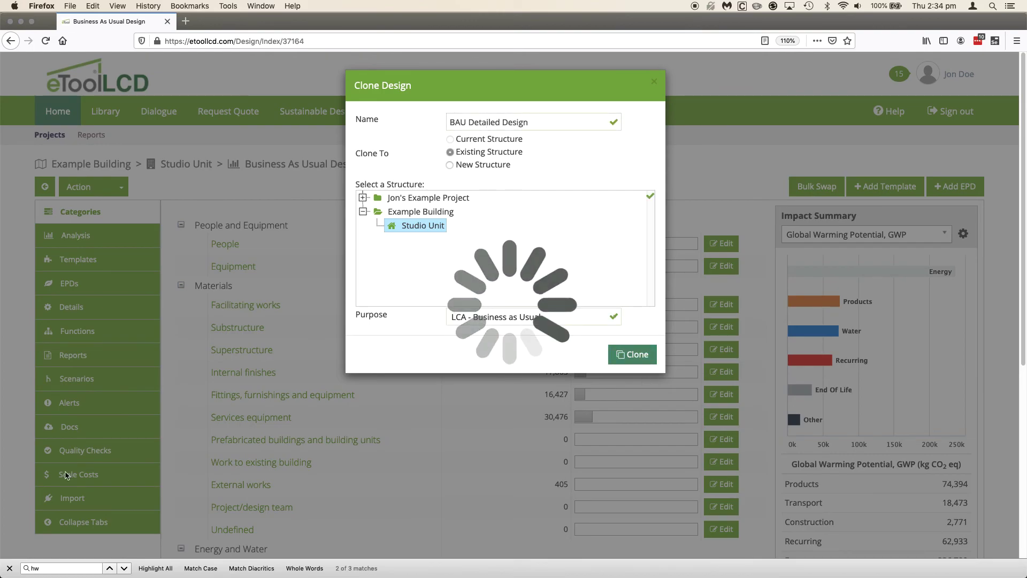